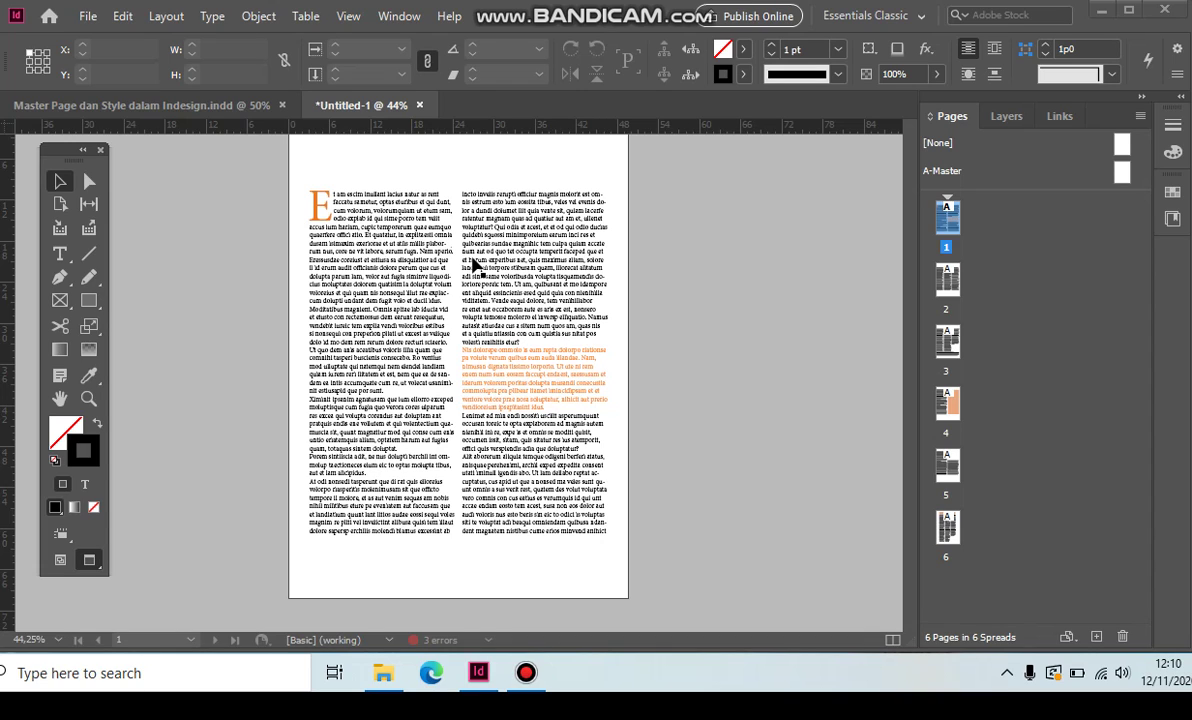
Activate the Type tool and select the text of the first column on page 1.
click(60, 254)
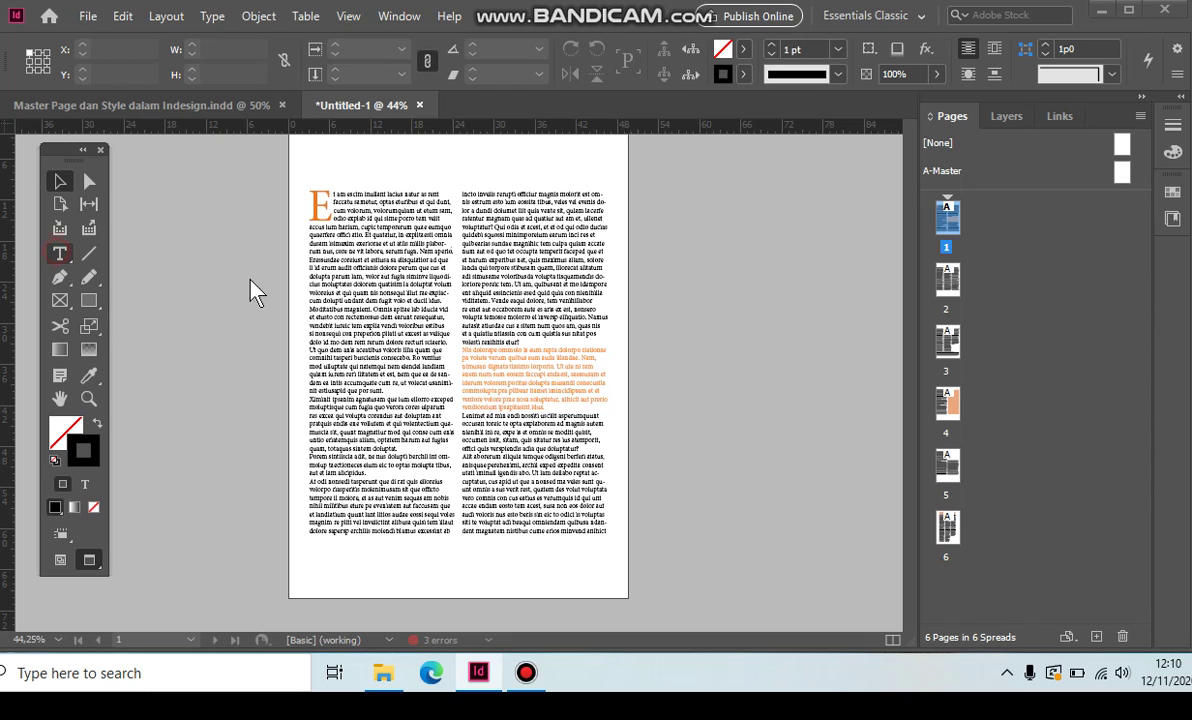
click(310, 190)
shift+click(455, 518)
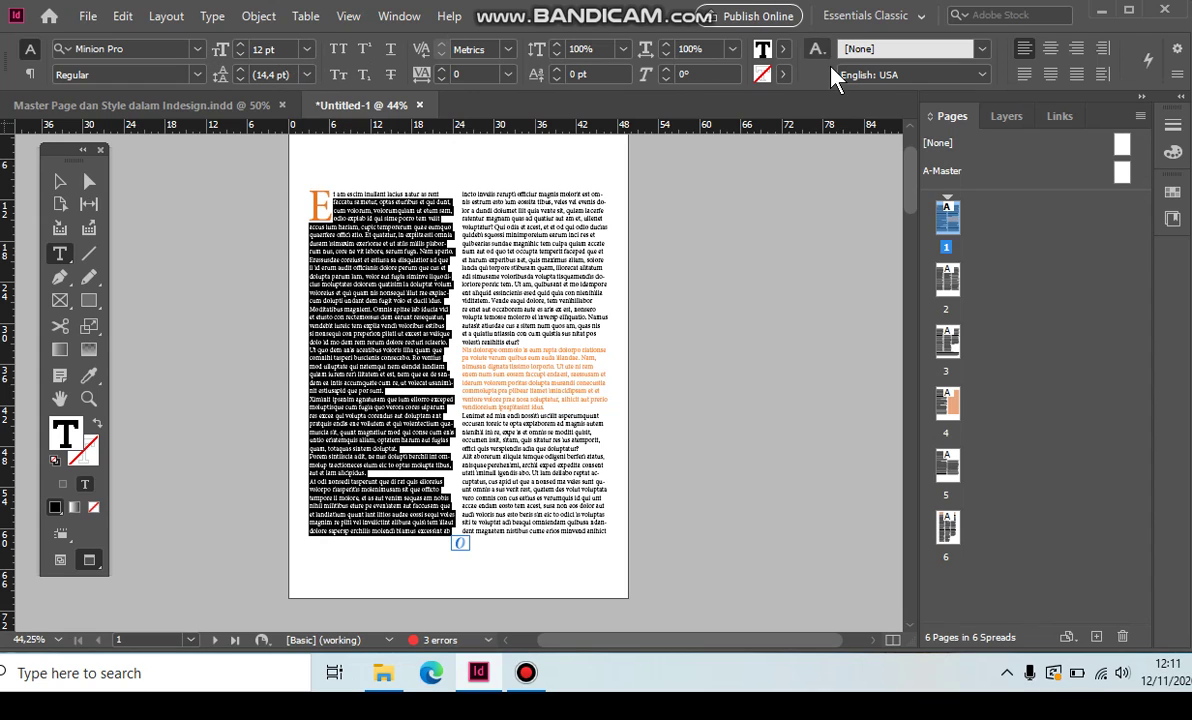
click(895, 228)
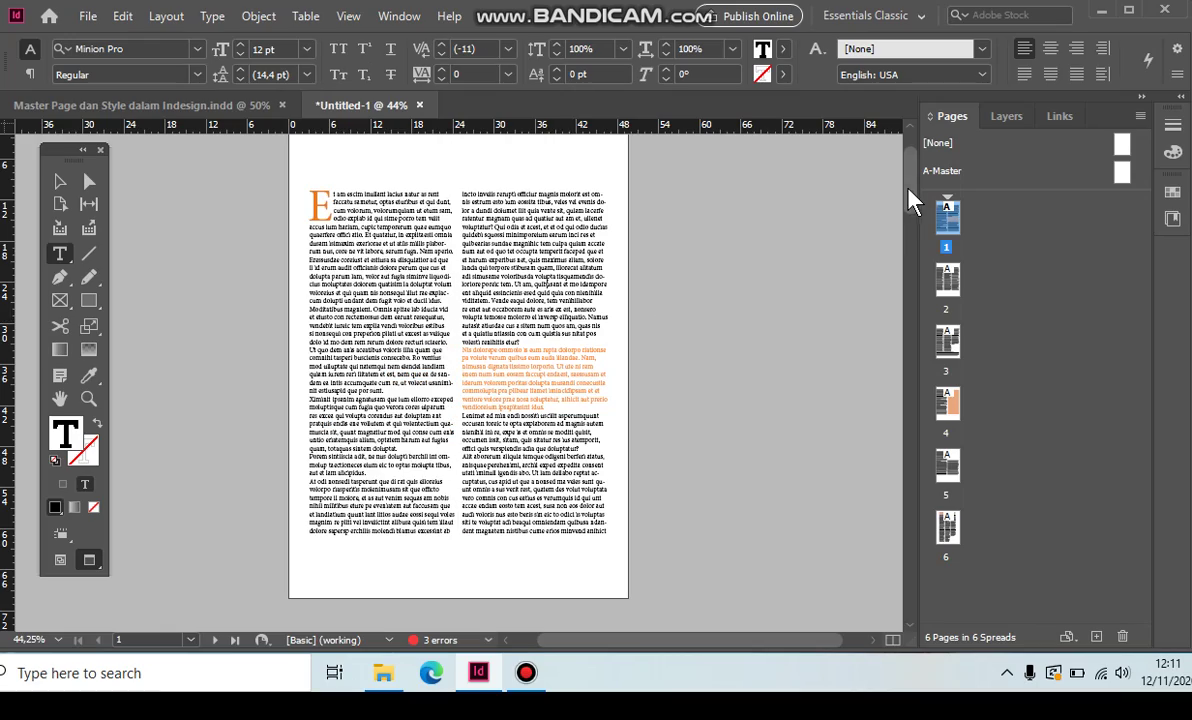
mouse_move(910, 188)
mouse_down()
mouse_move(943, 298)
mouse_move(937, 358)
mouse_move(923, 173)
mouse_move(909, 176)
mouse_up()
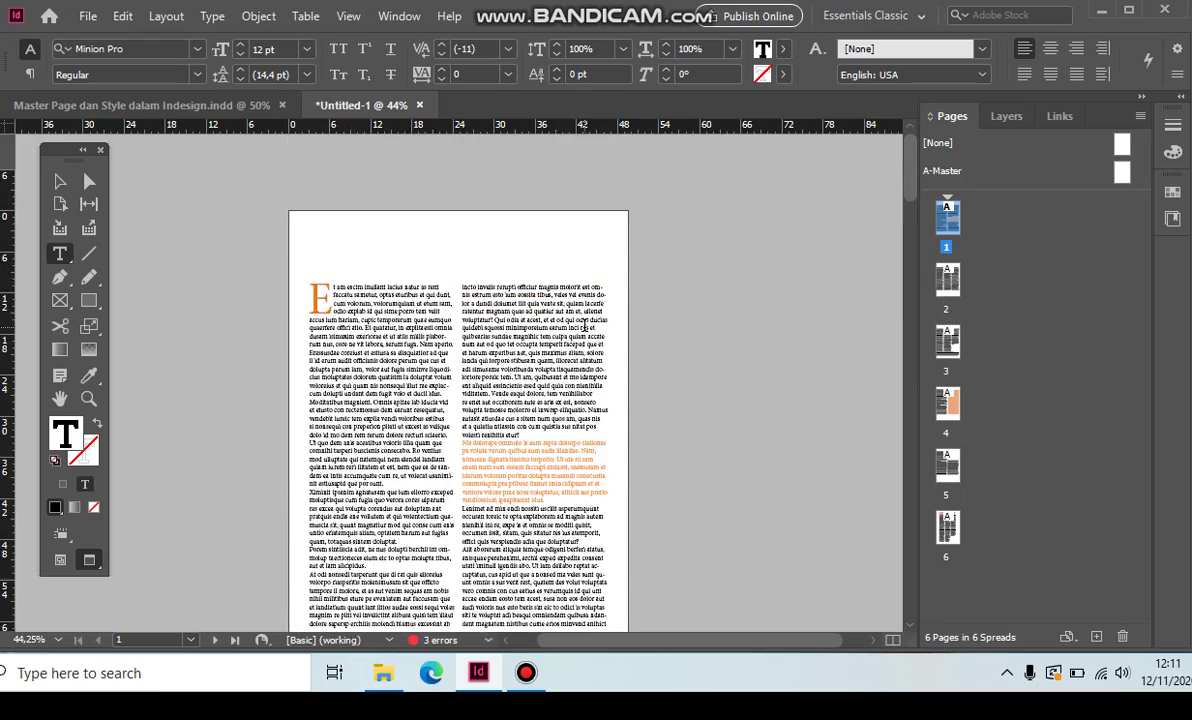
click(534, 354)
drag(488, 302, 515, 364)
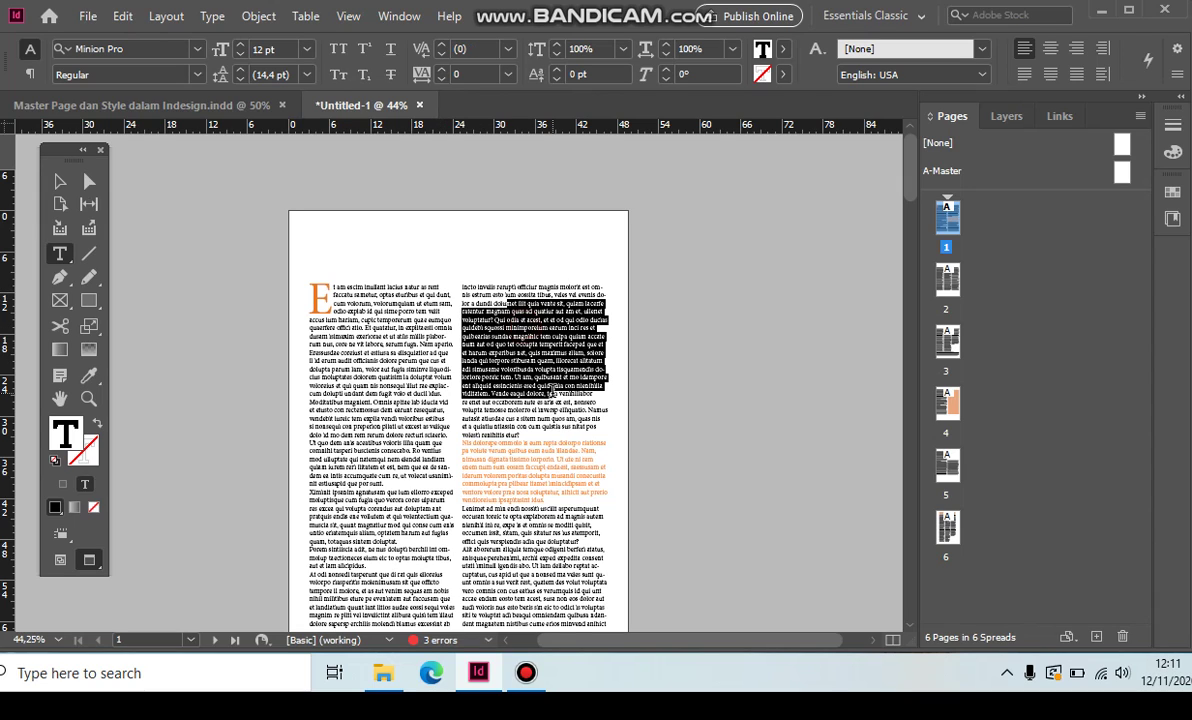
click(331, 322)
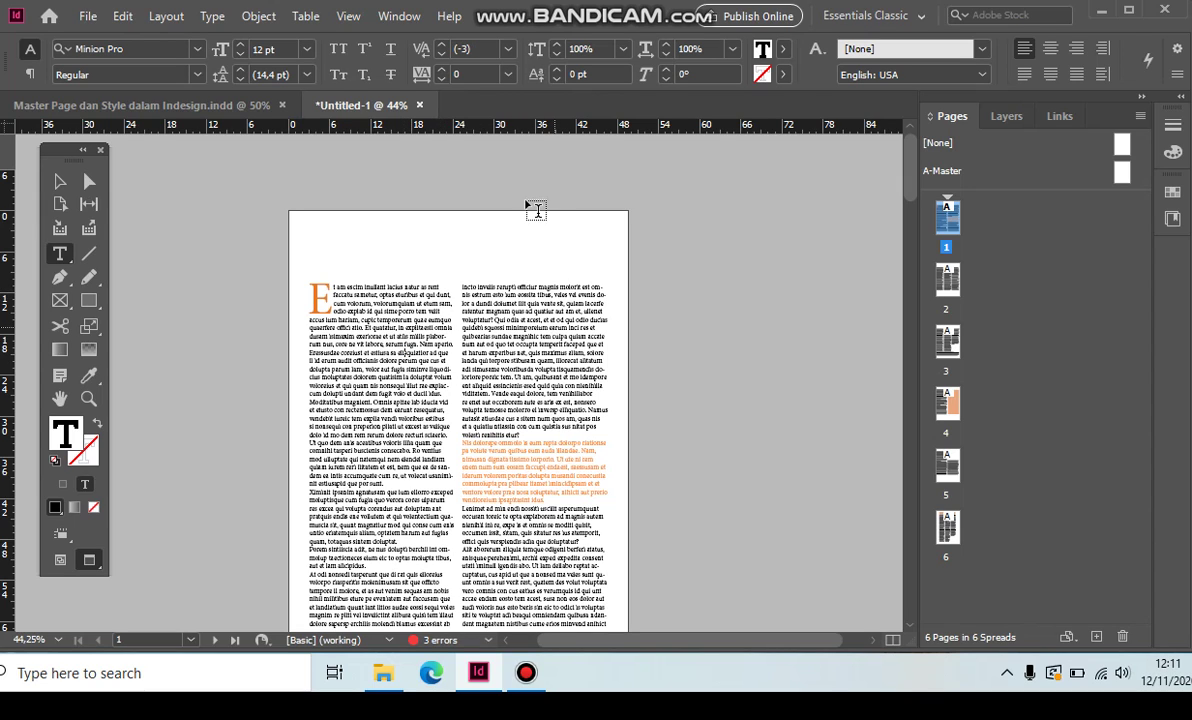
drag(910, 186, 909, 184)
Display the document's character styles.
click(390, 18)
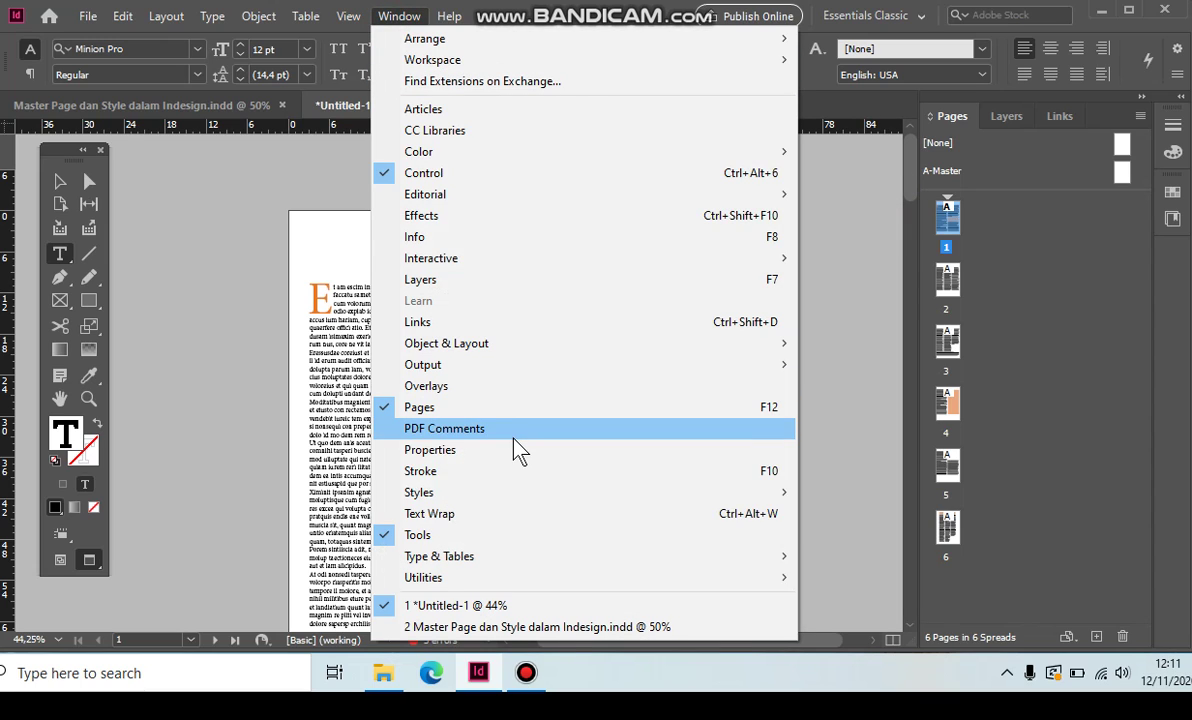
mouse_move(503, 495)
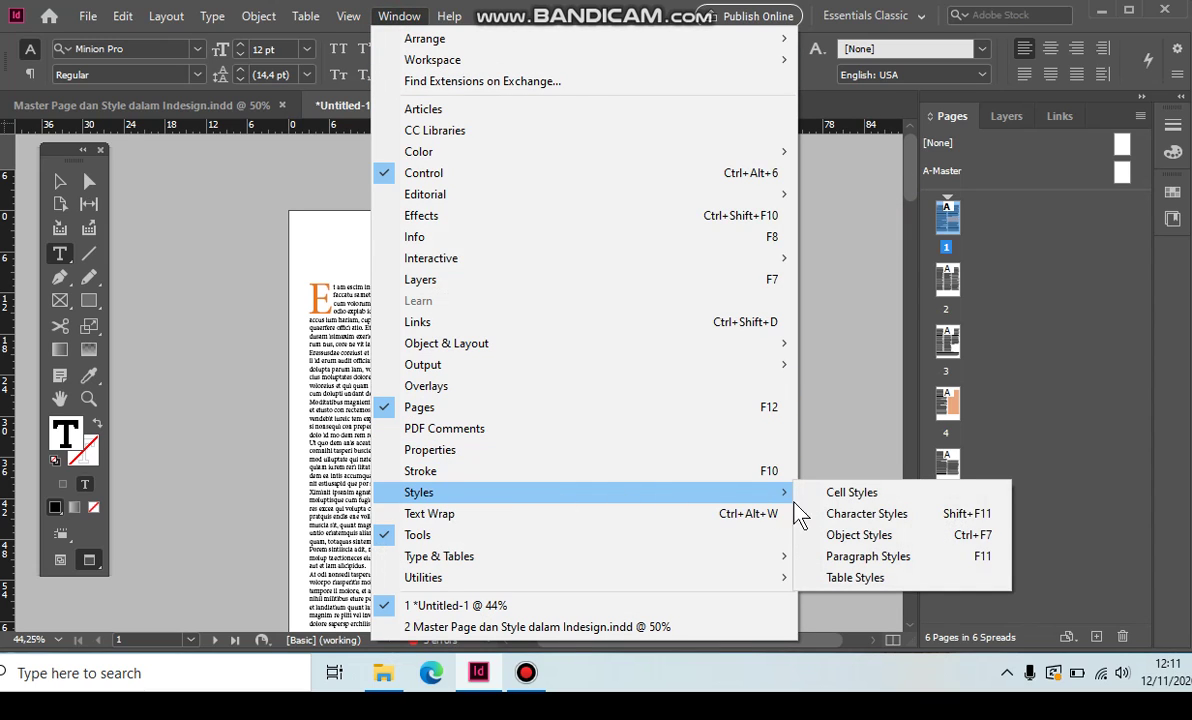
click(893, 522)
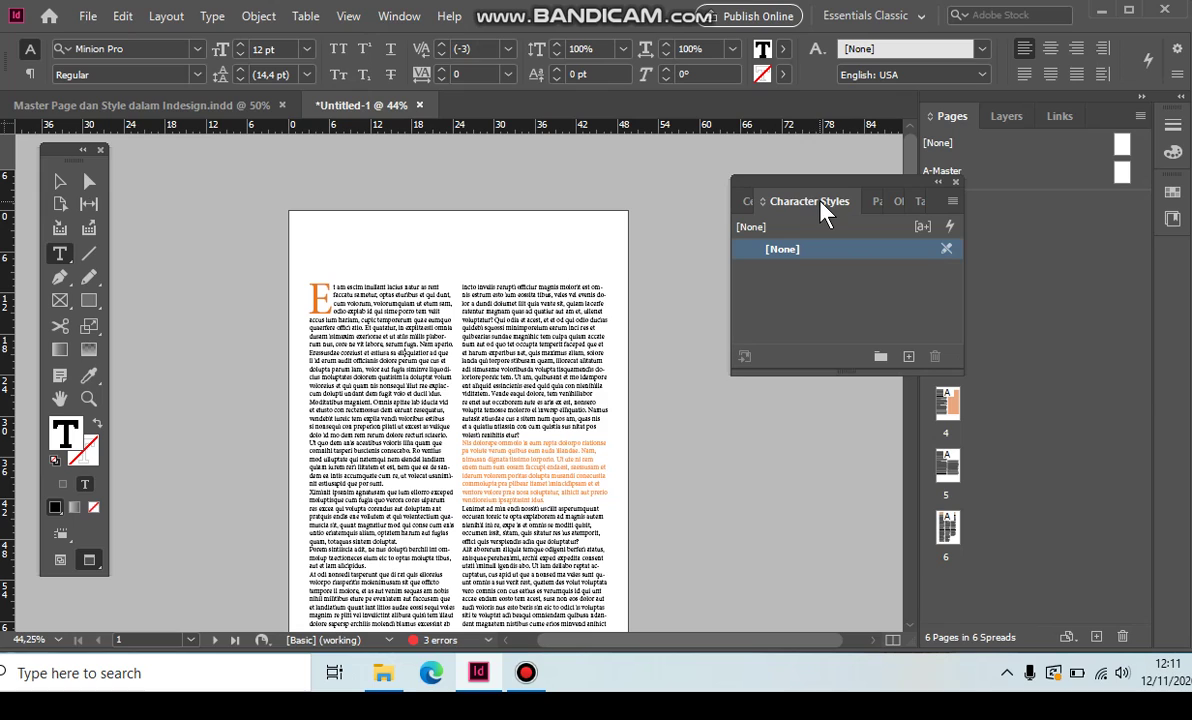
Select the passage from "temporerum quae eumquo" to "ad que" in page 1's first column and apply a new character style to it.
click(380, 322)
drag(380, 321, 438, 353)
click(377, 321)
drag(376, 321, 452, 354)
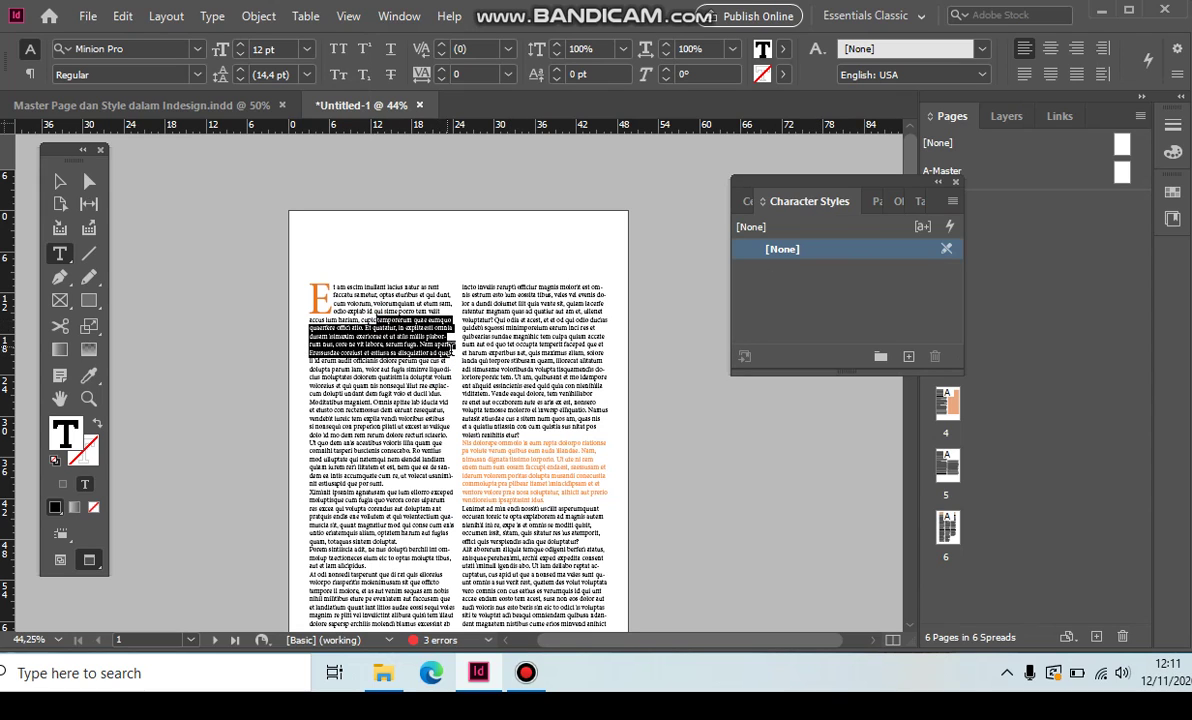
click(908, 358)
click(783, 278)
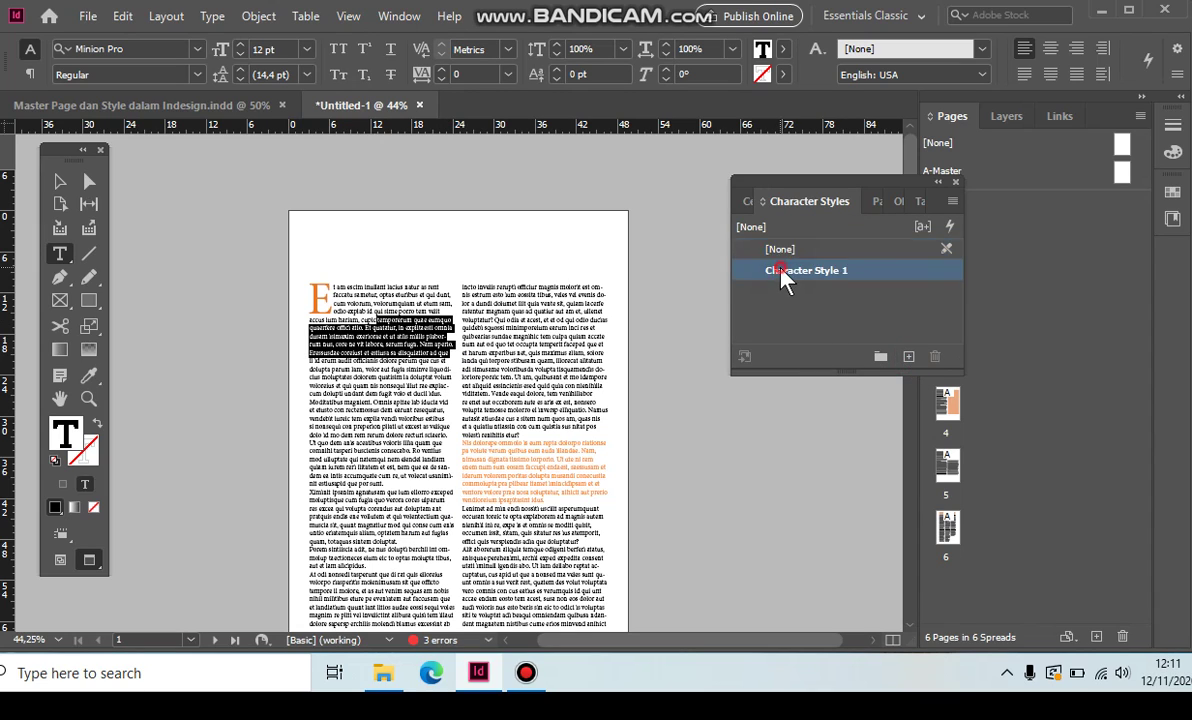
Set the basic character formats of Character Style 1 to the Arial font family at 10 pt.
double_click(783, 278)
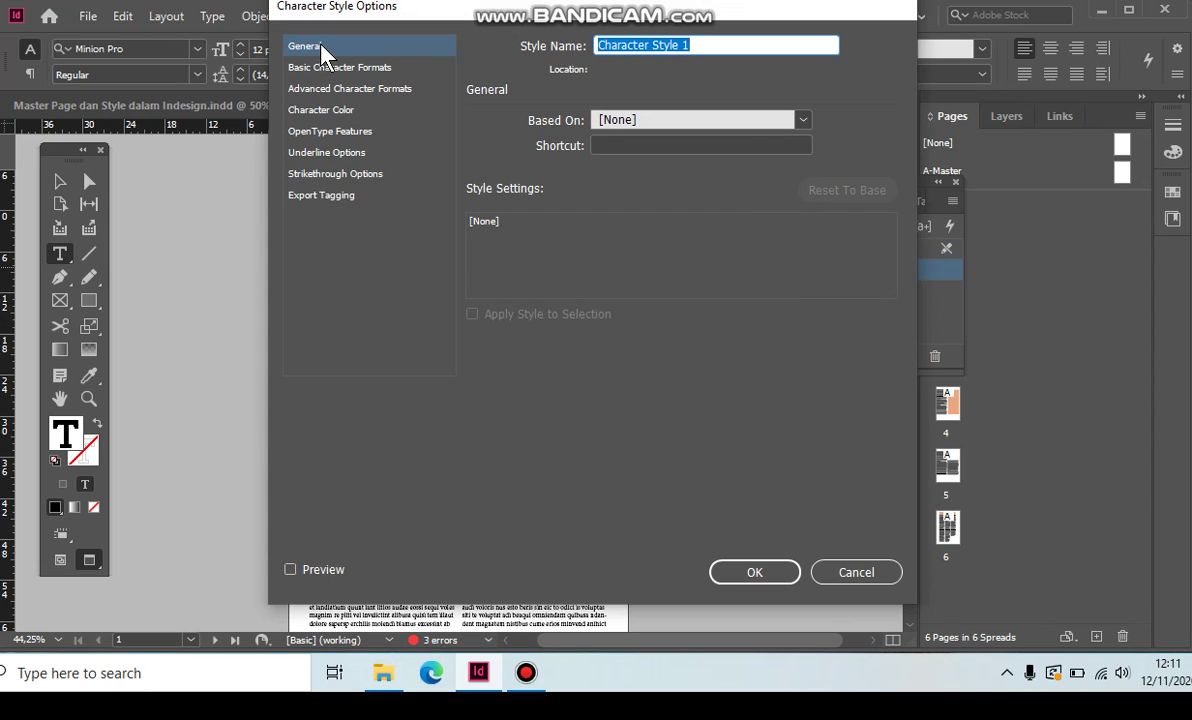
click(321, 46)
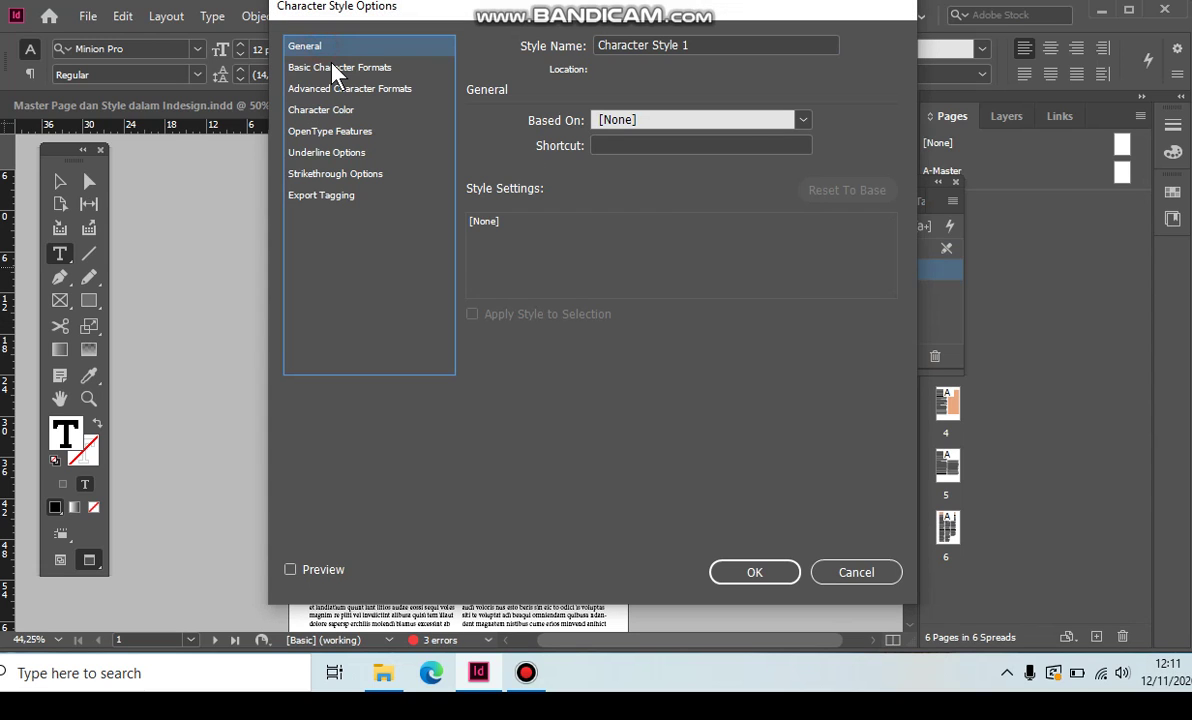
click(337, 70)
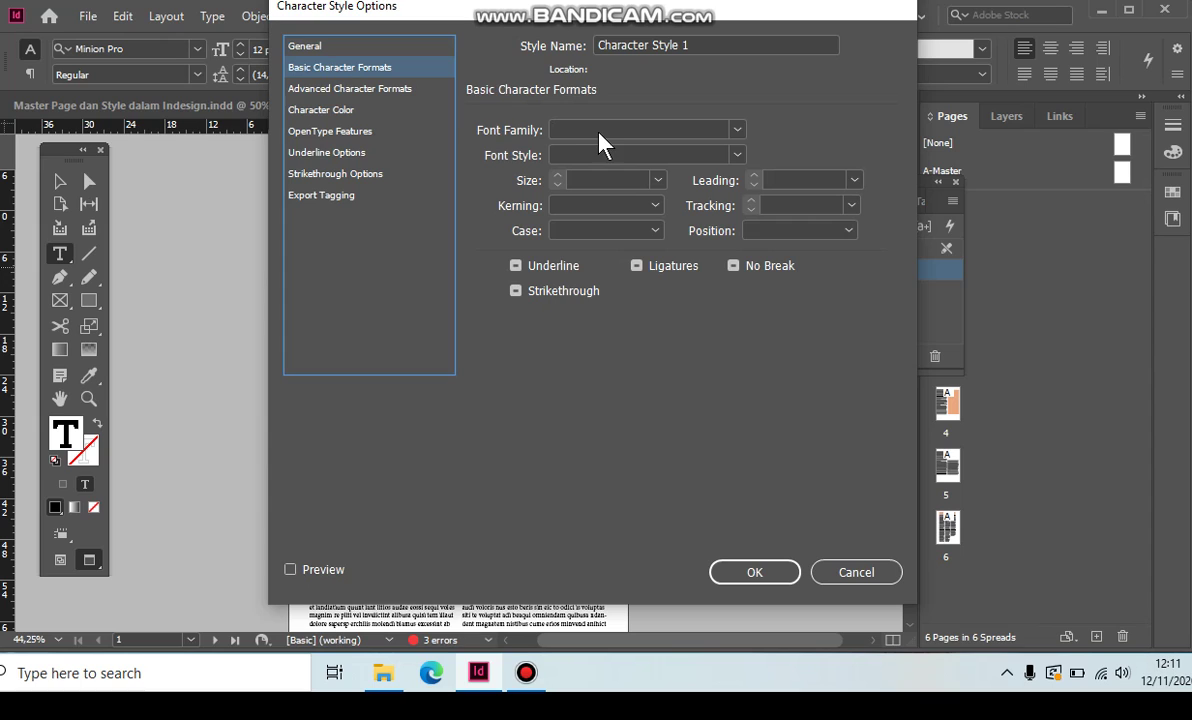
click(738, 133)
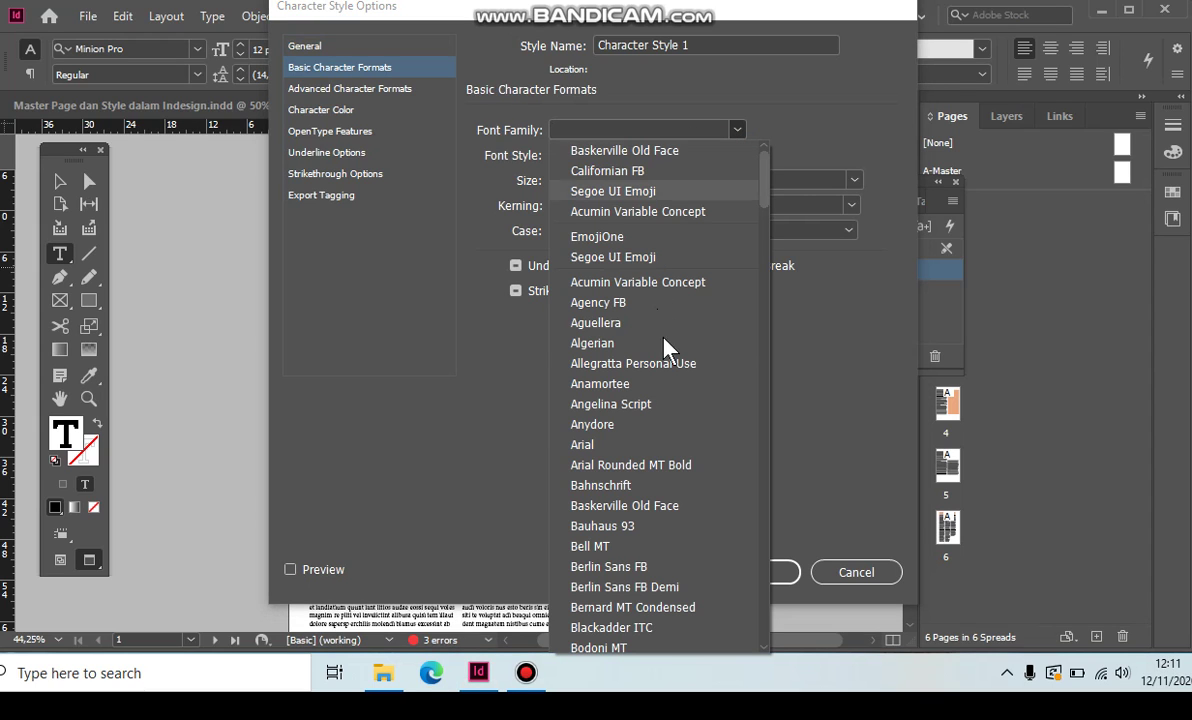
click(636, 446)
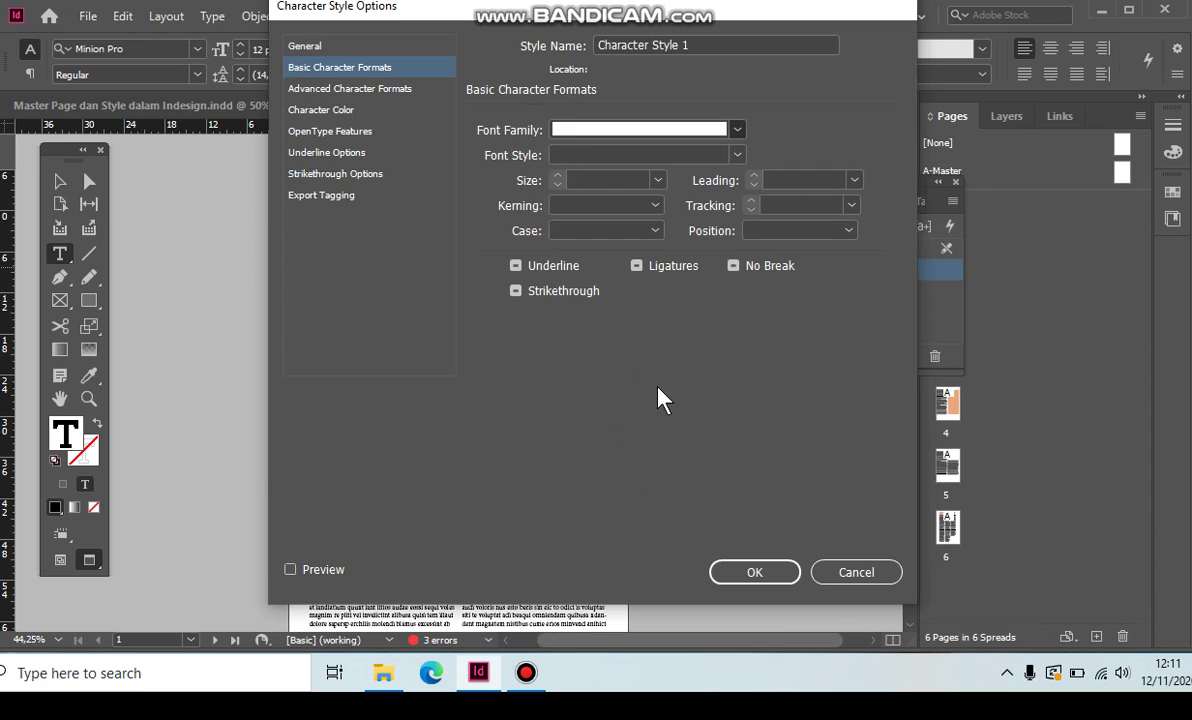
click(658, 180)
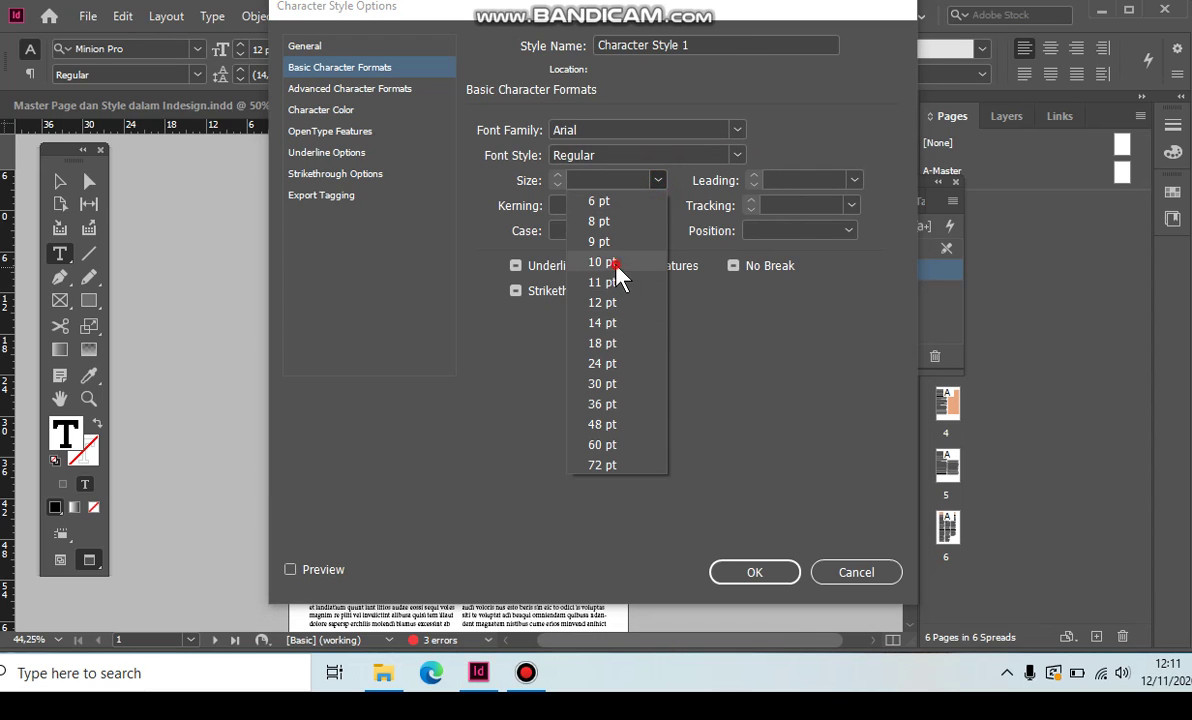
click(616, 263)
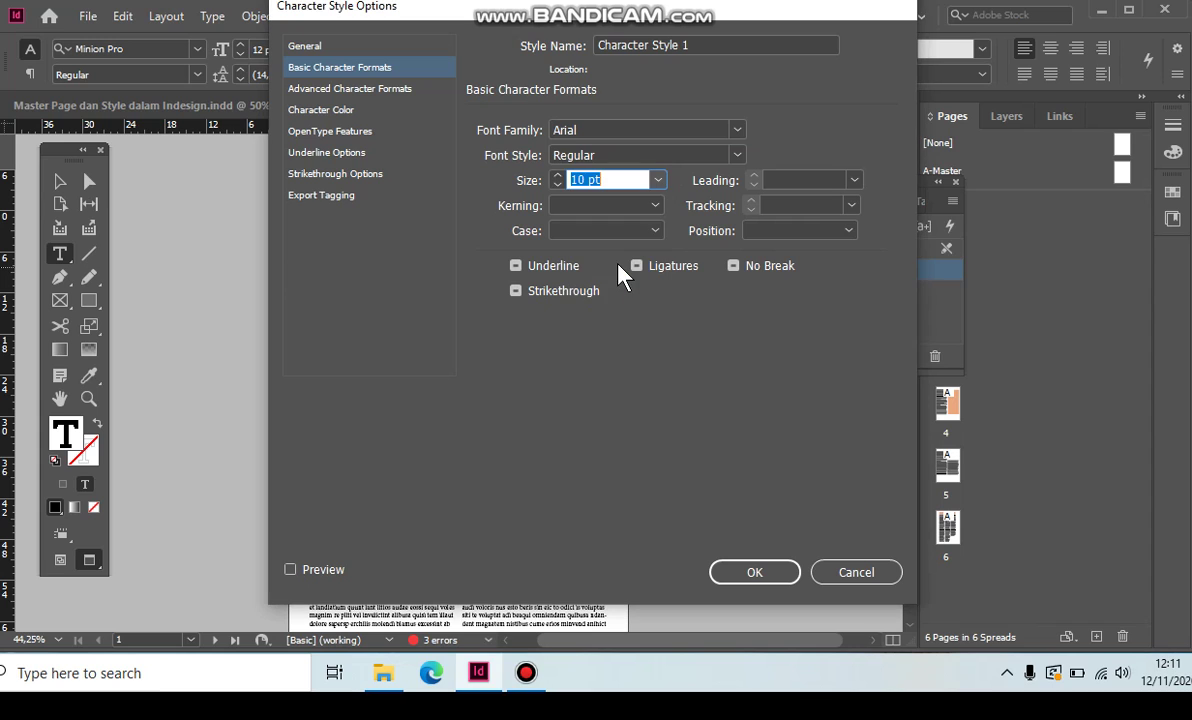
Preview Character Style 1 on the page and save it with 11 pt leading and Optical kerning.
click(291, 570)
drag(468, 18, 725, 12)
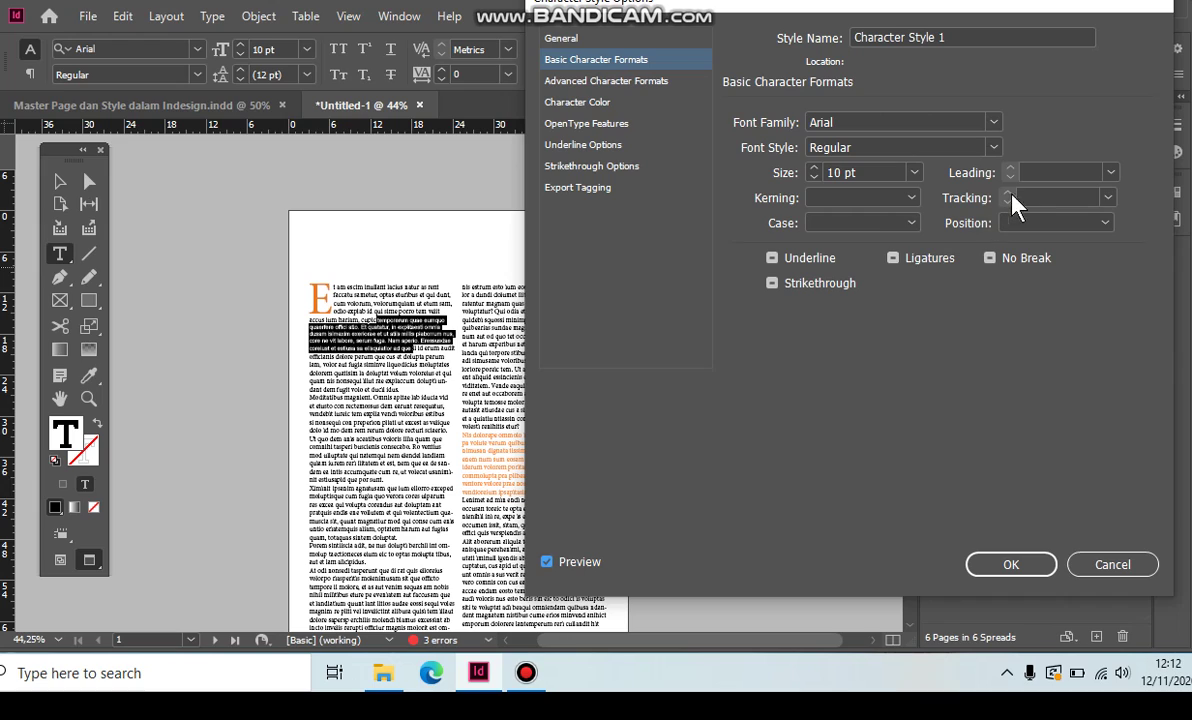
click(1110, 173)
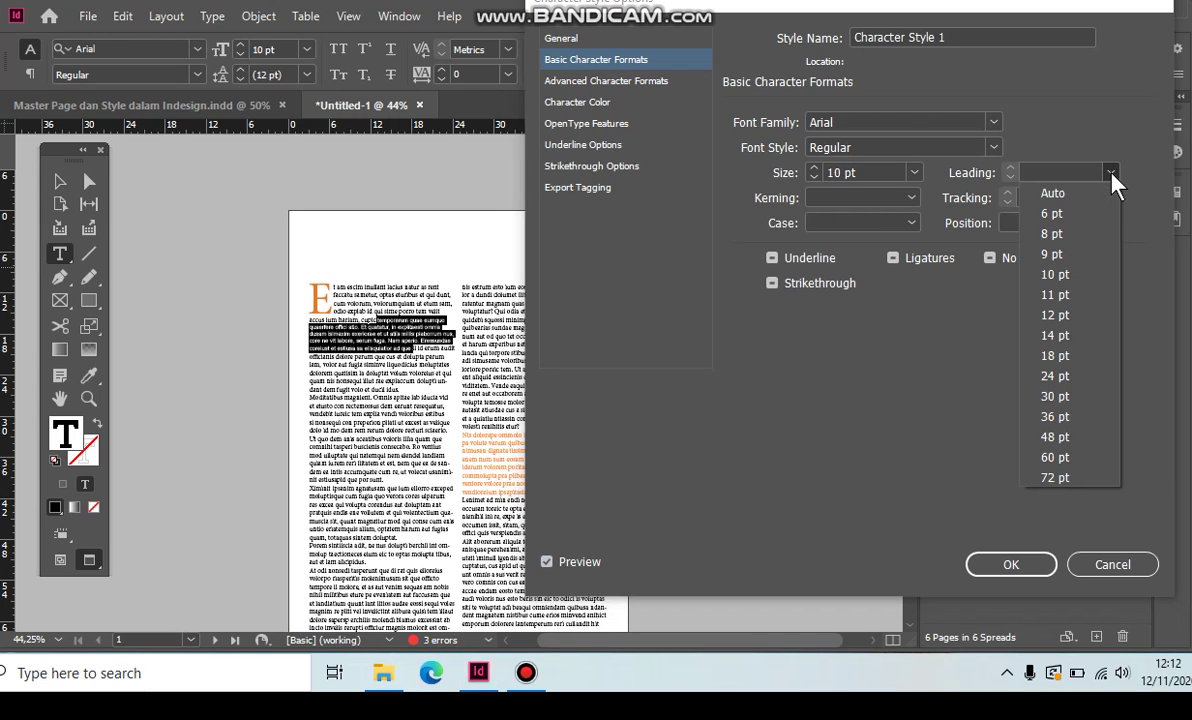
click(1087, 300)
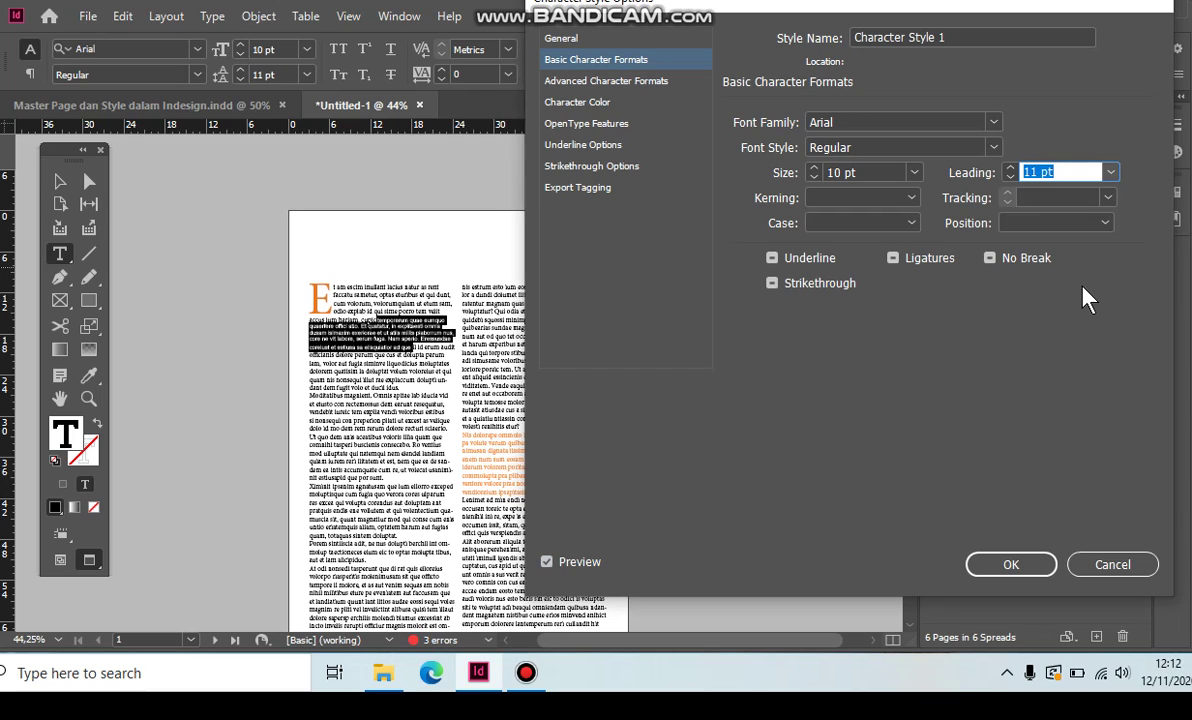
click(908, 198)
click(876, 220)
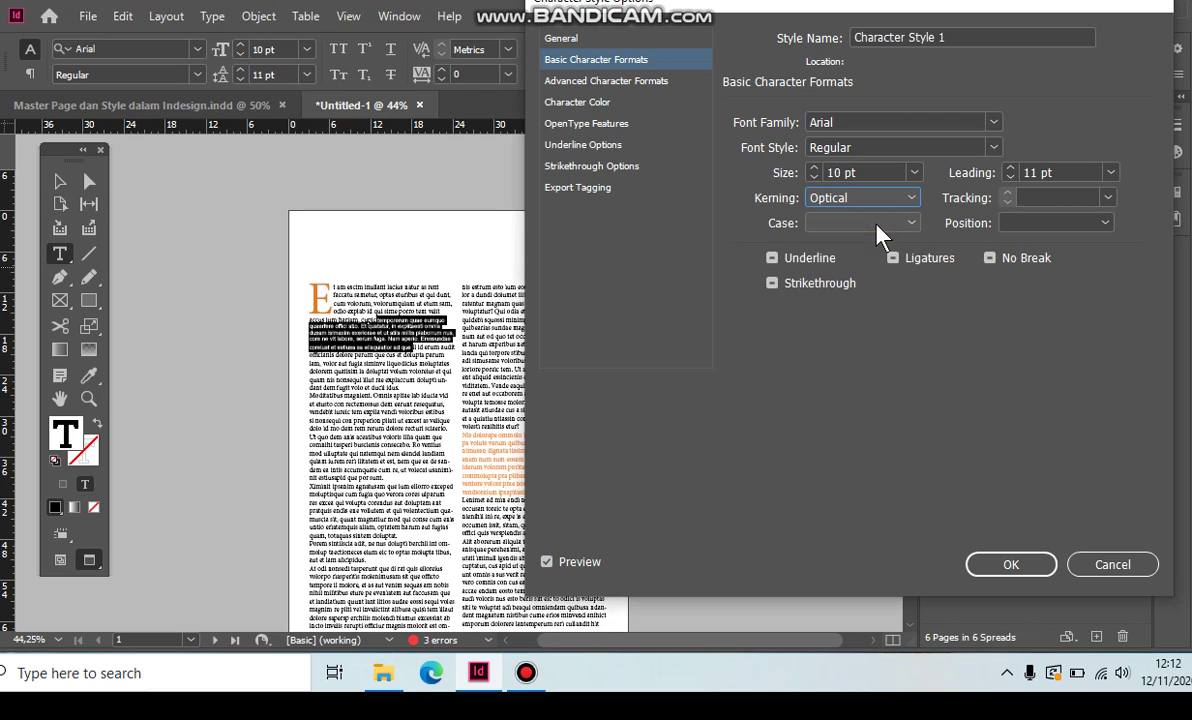
click(908, 223)
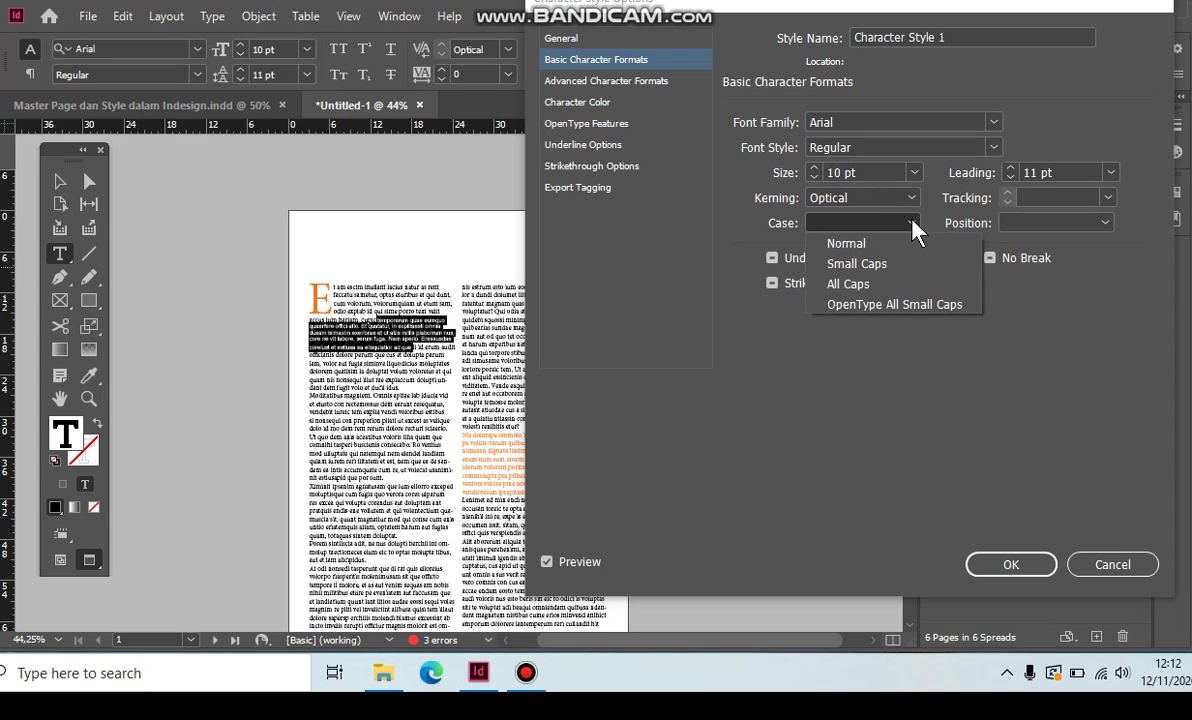
click(940, 198)
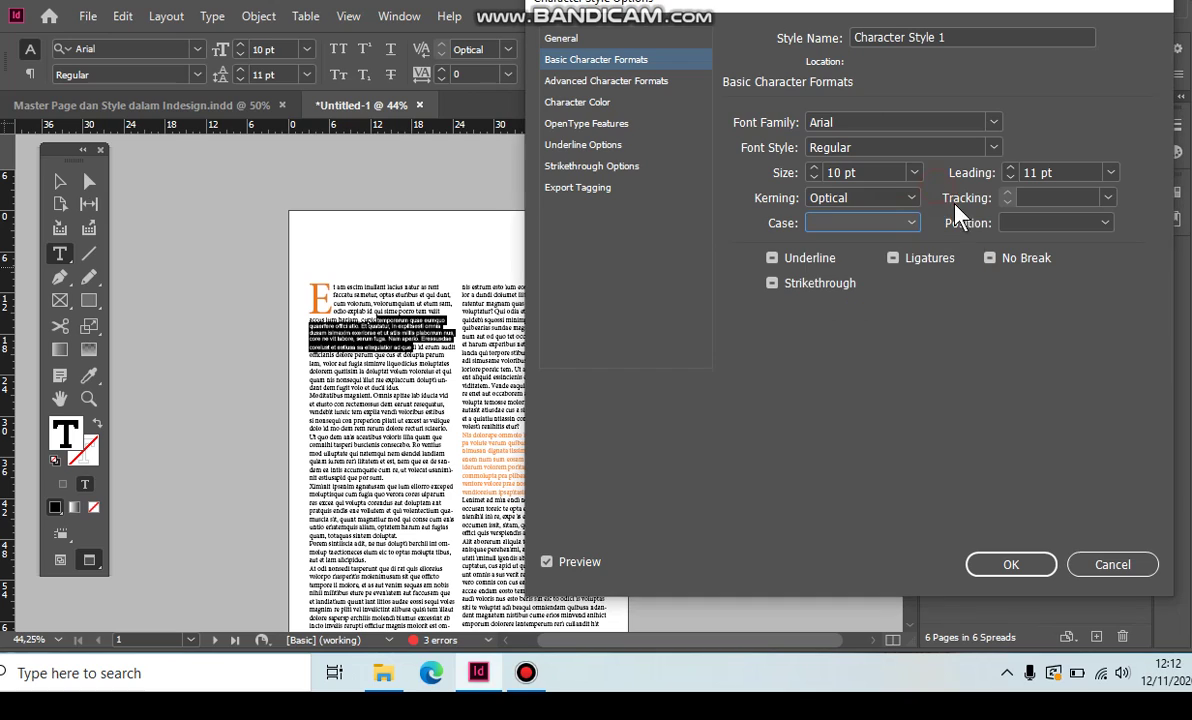
click(1100, 223)
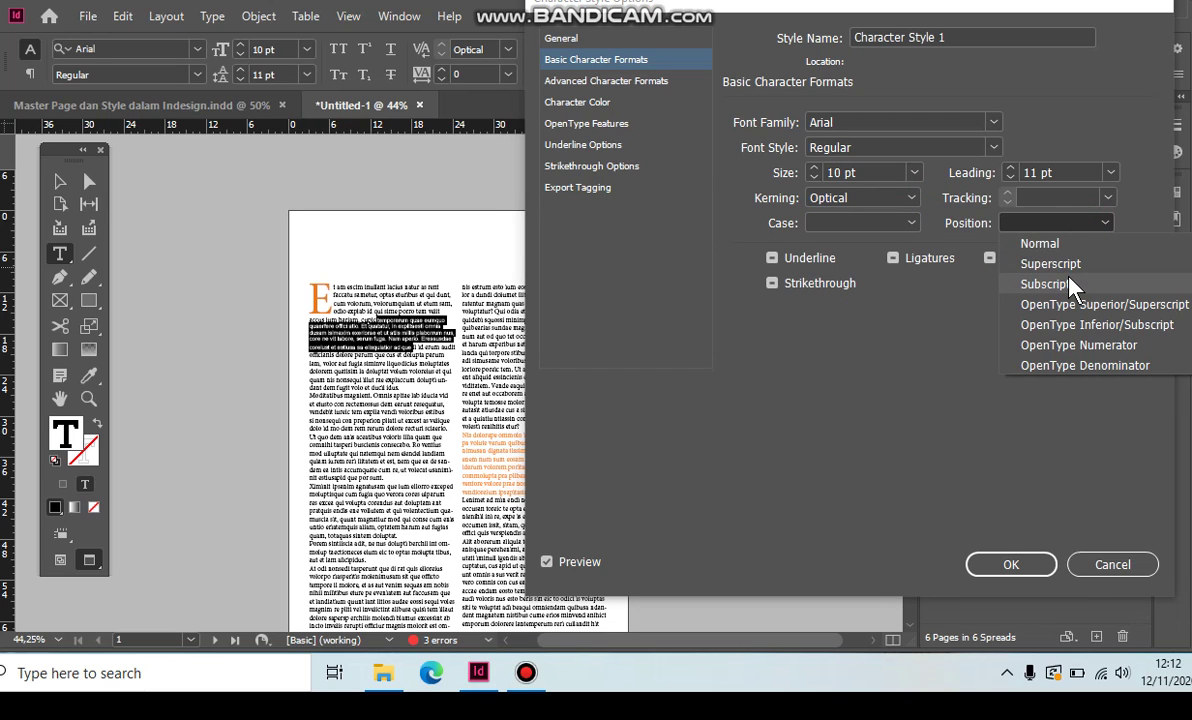
click(1122, 202)
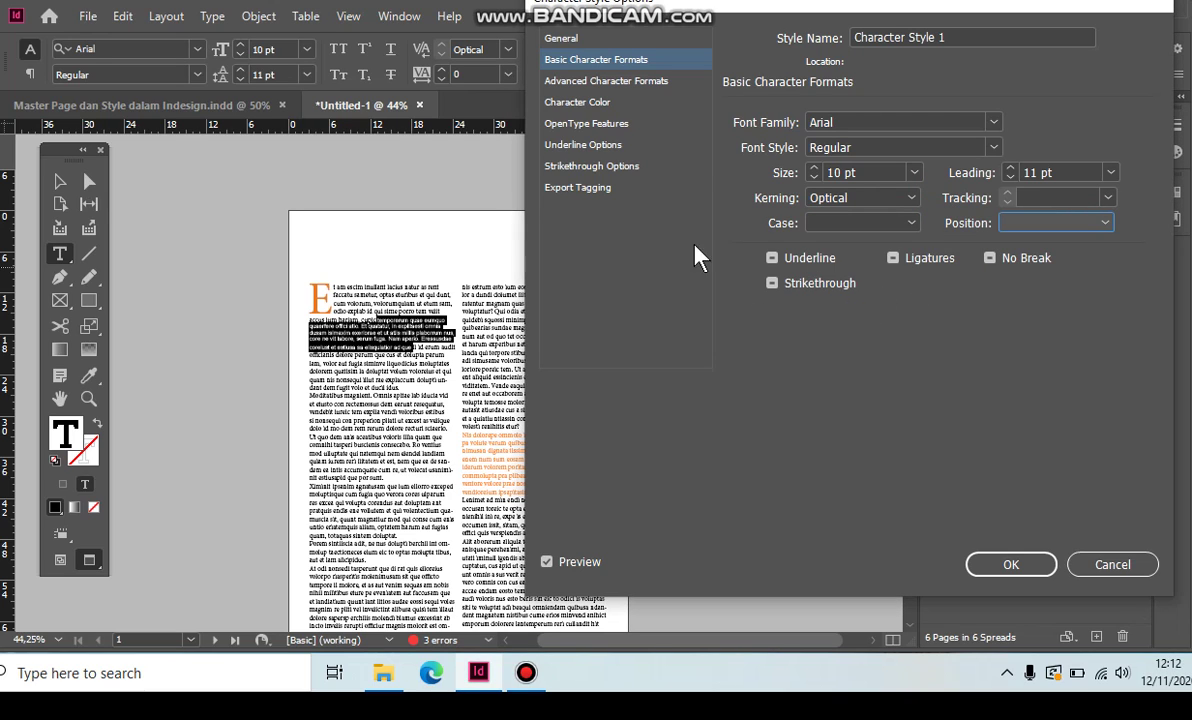
click(1012, 565)
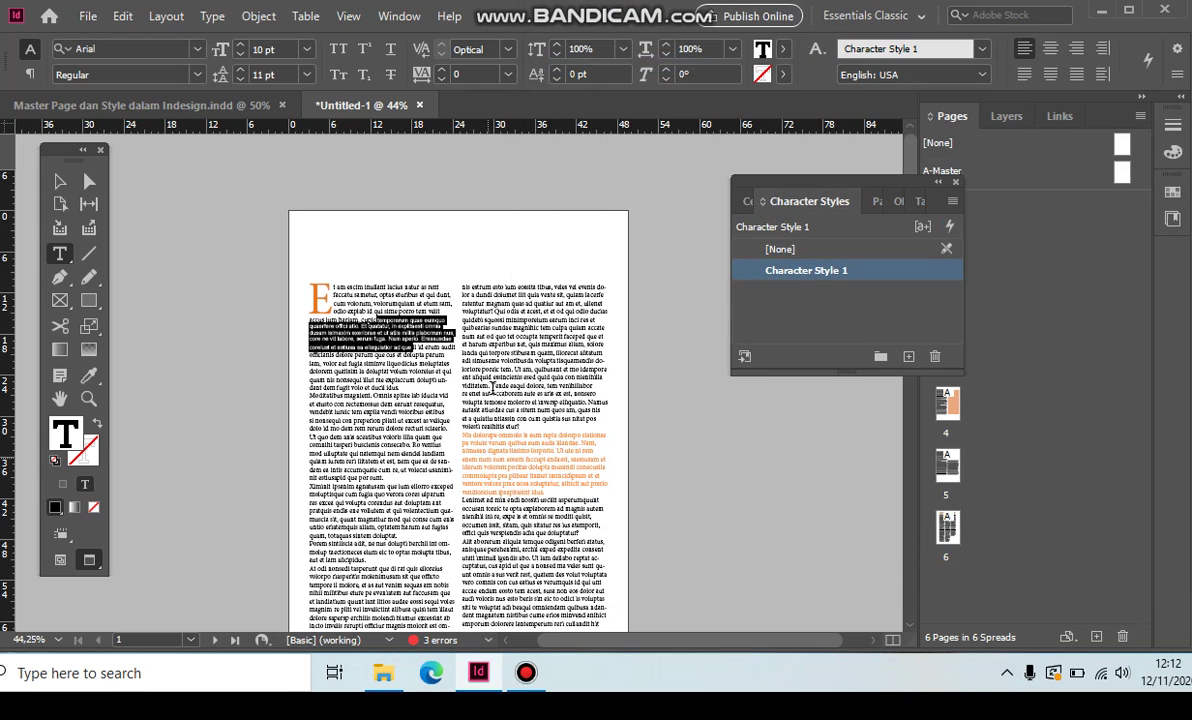
Examine the restyled passage in the first column up close and compare its formatting with the surrounding text.
click(492, 388)
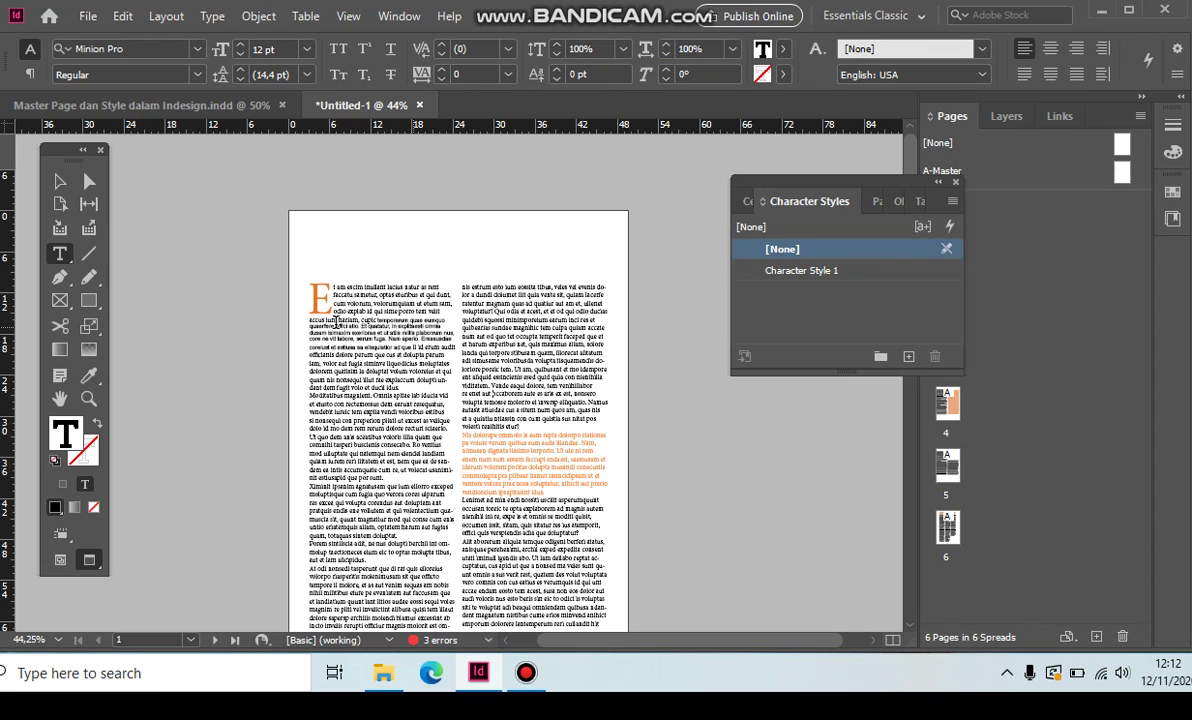
key(ctrl+minus)
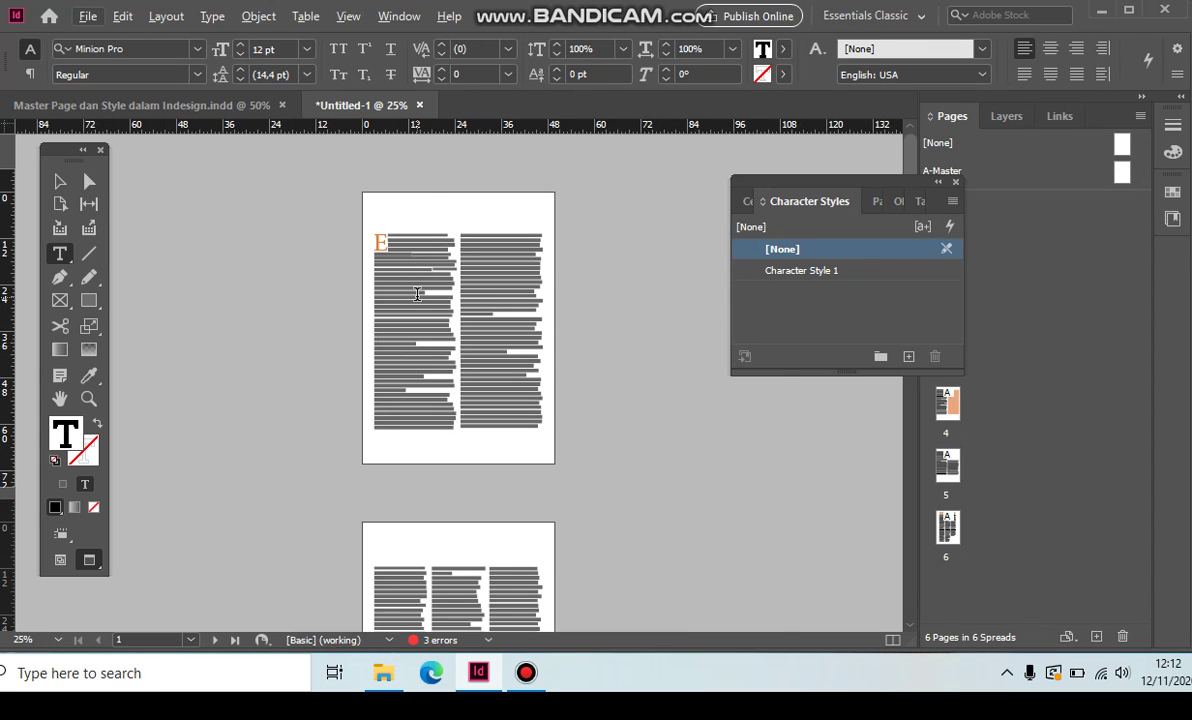
key(ctrl+equal)
key(ctrl+equal)
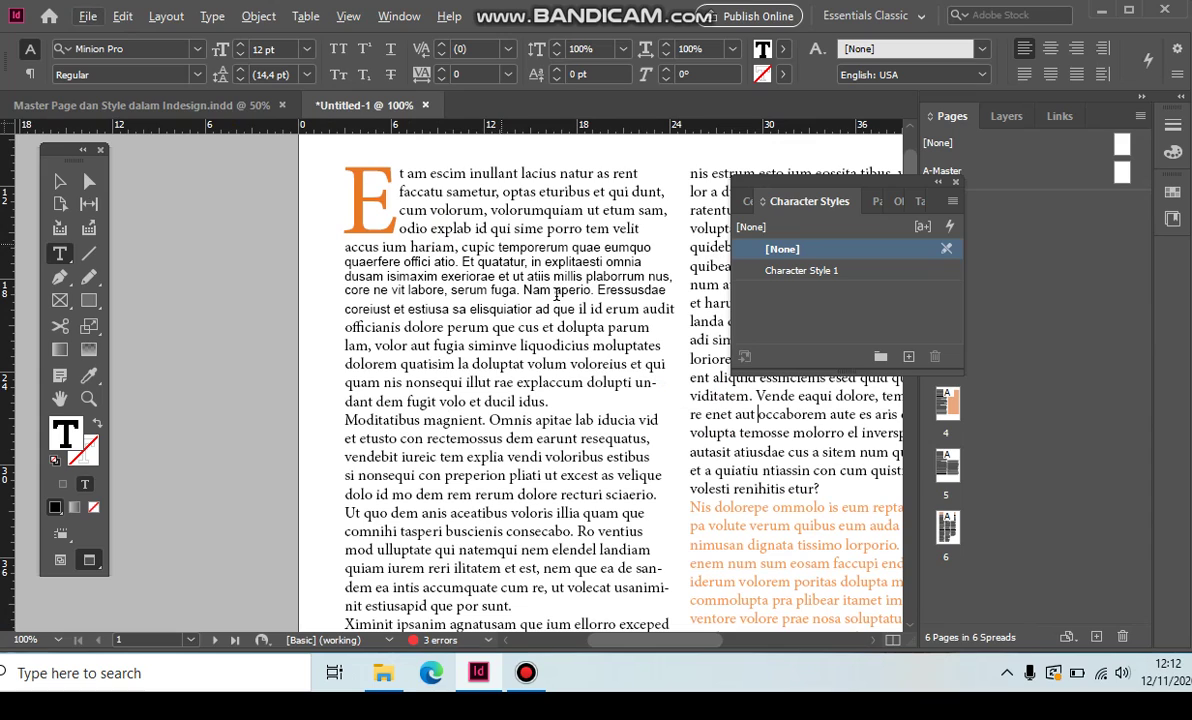
click(502, 262)
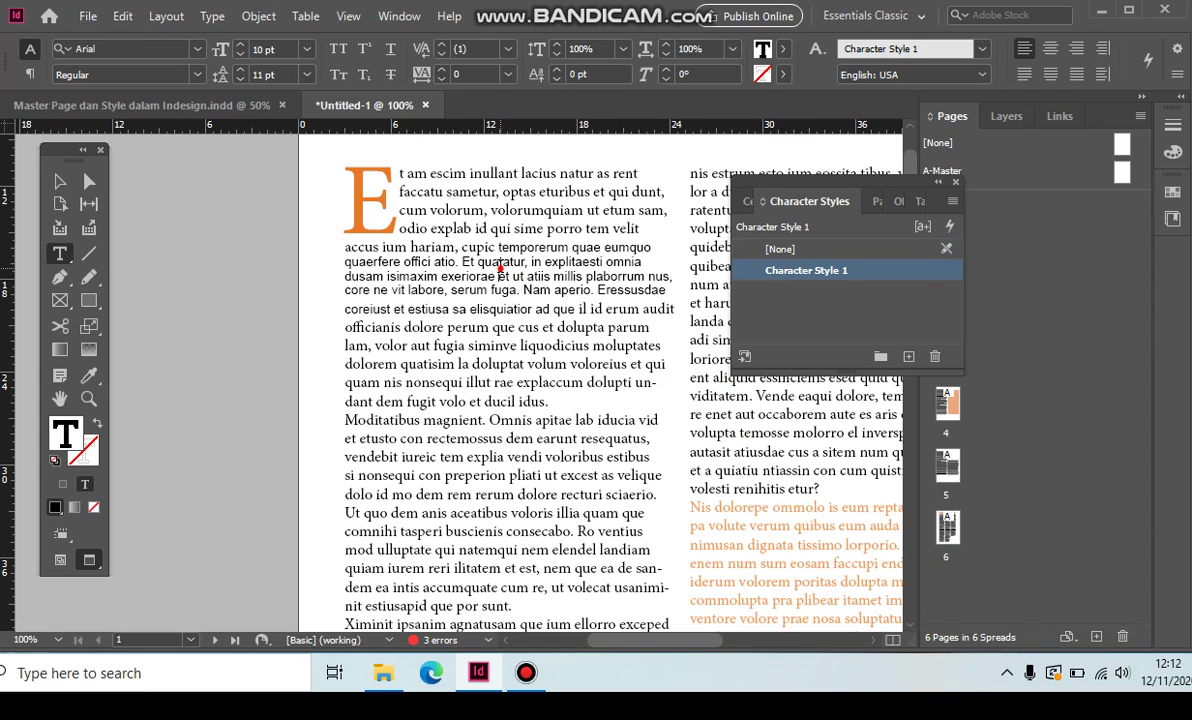
drag(462, 262, 590, 268)
click(640, 318)
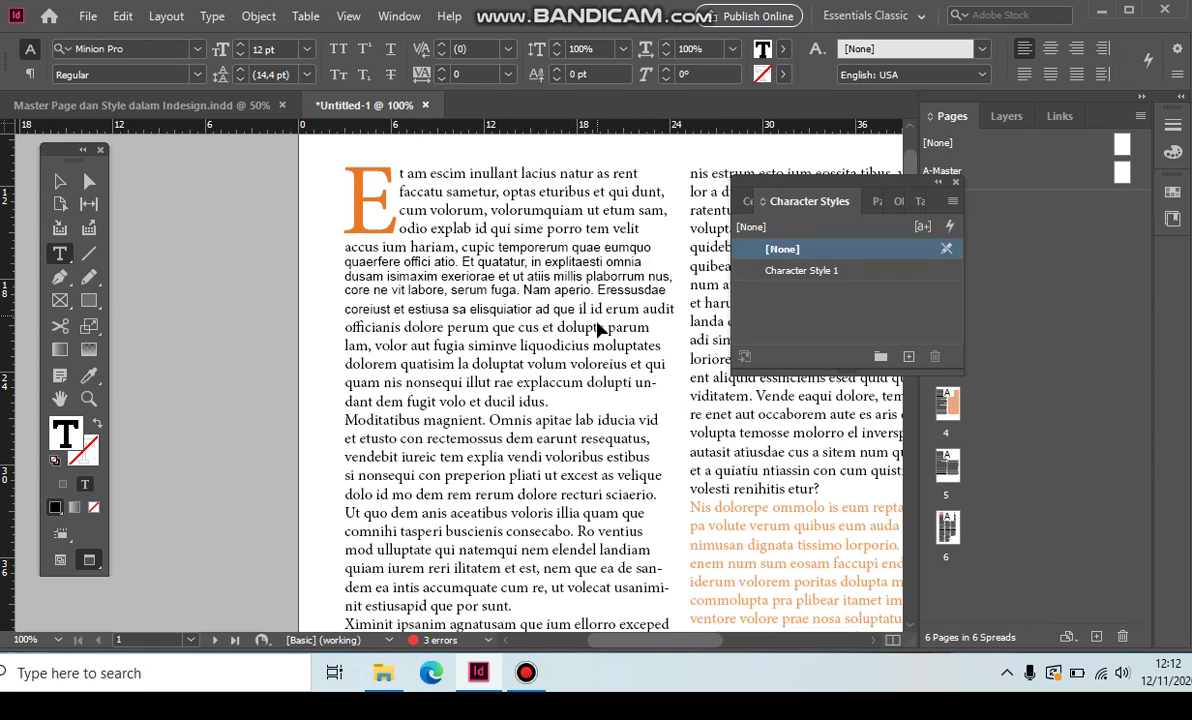
Apply Character Style 1 to the entire story text, keeping its basic character formats as defined.
key(ctrl+a)
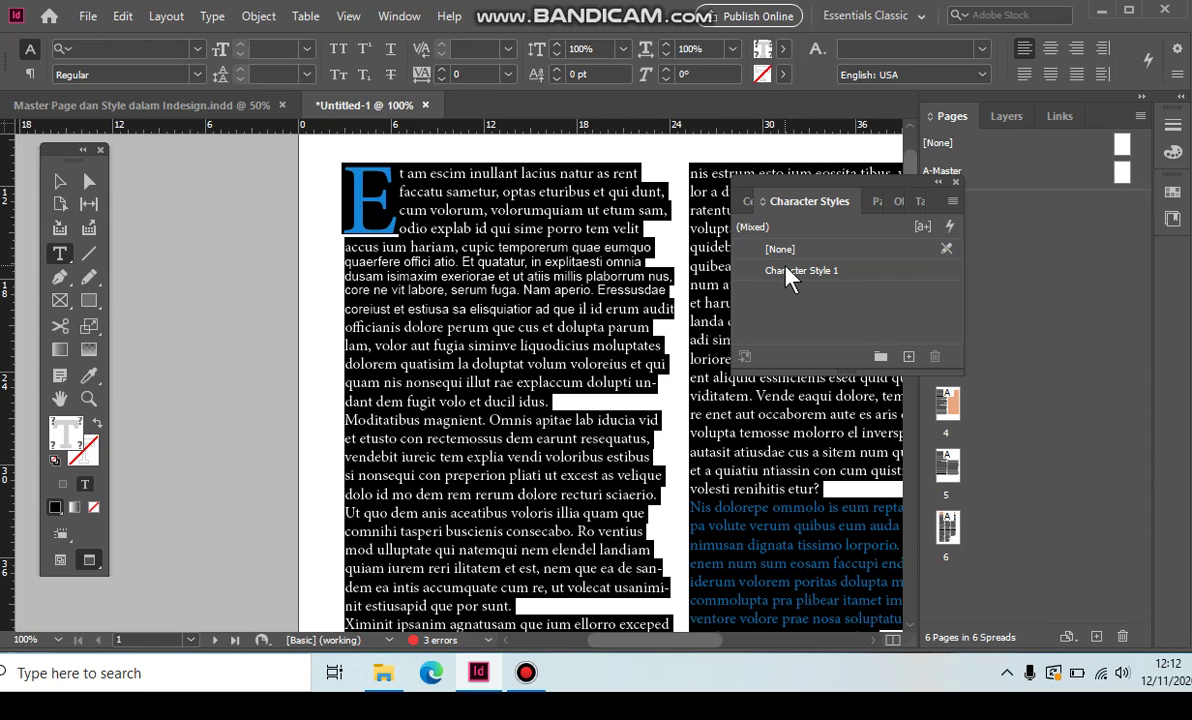
click(785, 270)
double_click(790, 271)
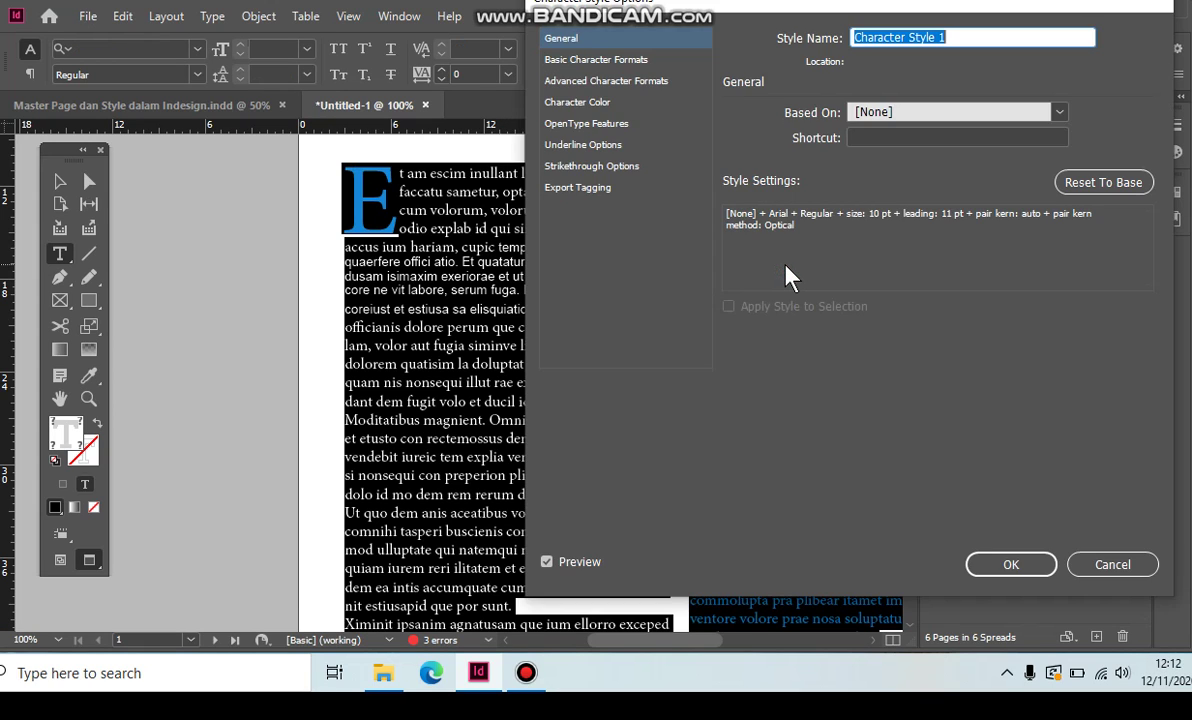
click(597, 62)
click(1006, 566)
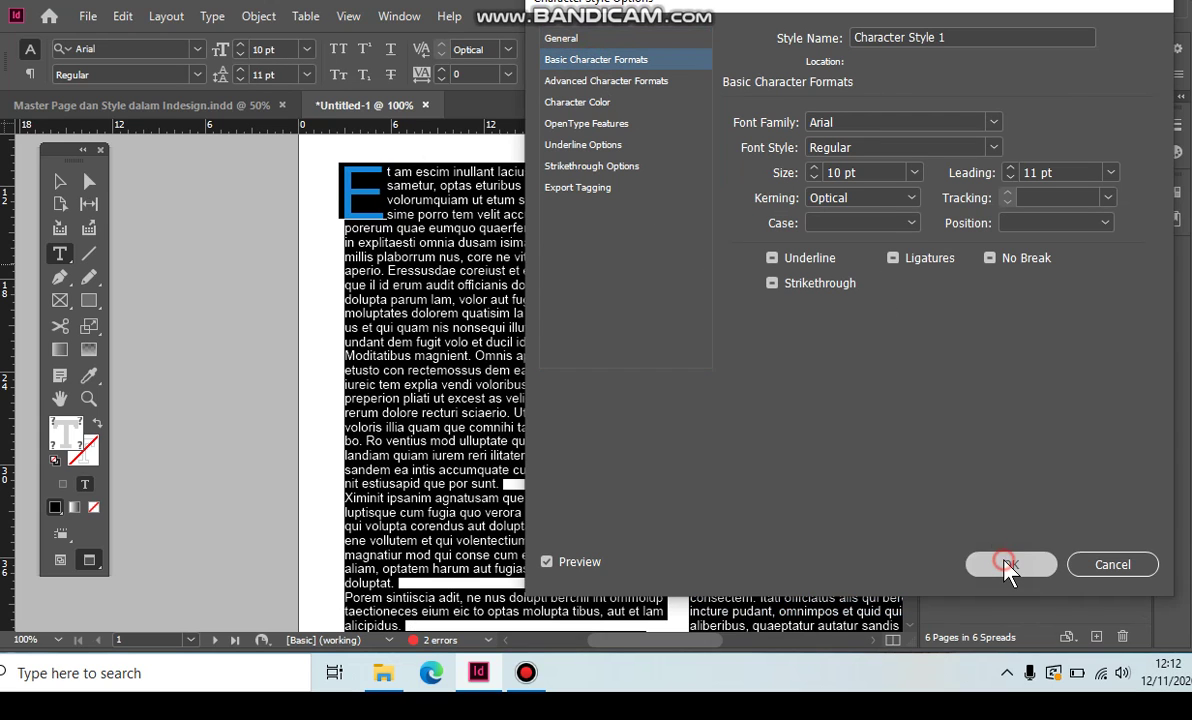
Deselect the story text, move the Character Styles panel clear of the page, and bring up the start of page 2's text.
click(566, 436)
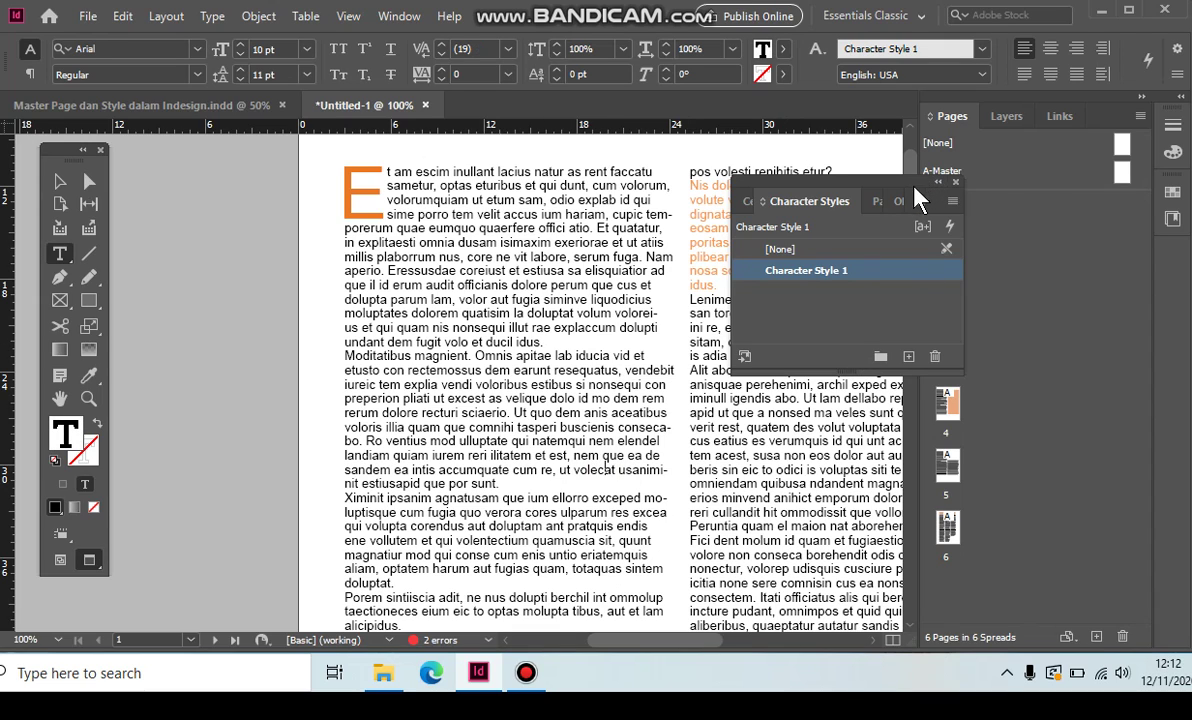
drag(918, 200, 1020, 208)
drag(912, 172, 918, 270)
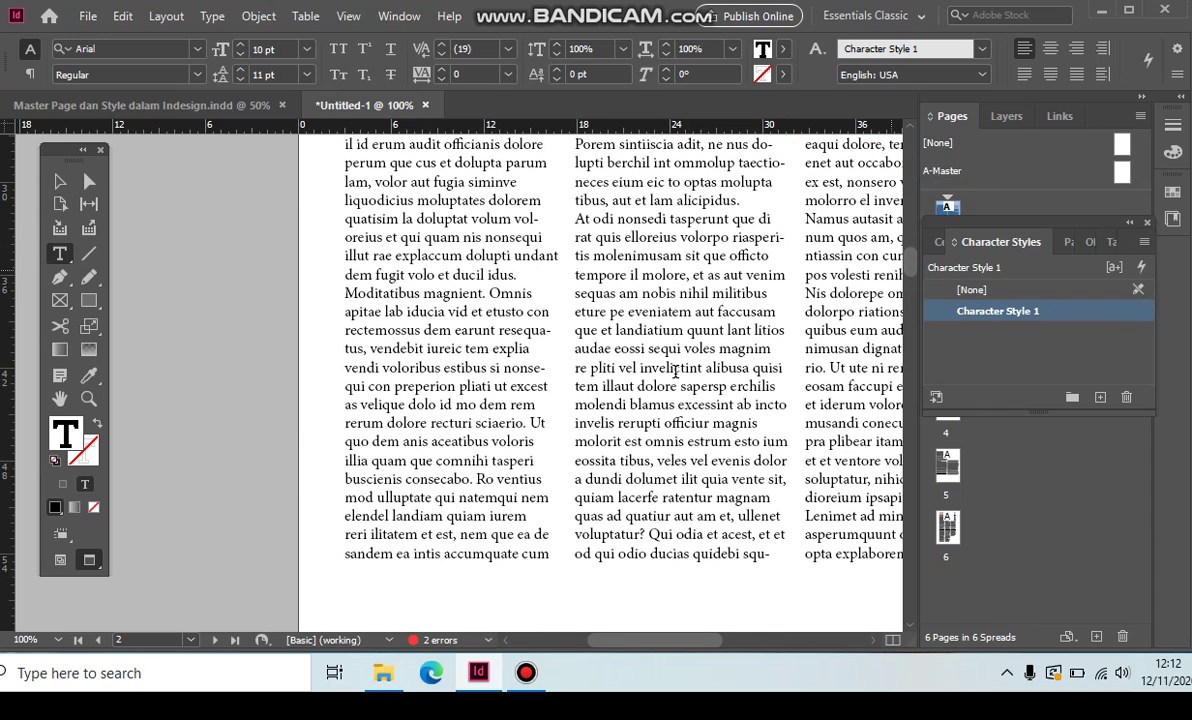
key(alt)
scroll(630, 370, up, 1)
scroll(630, 372, down, 1)
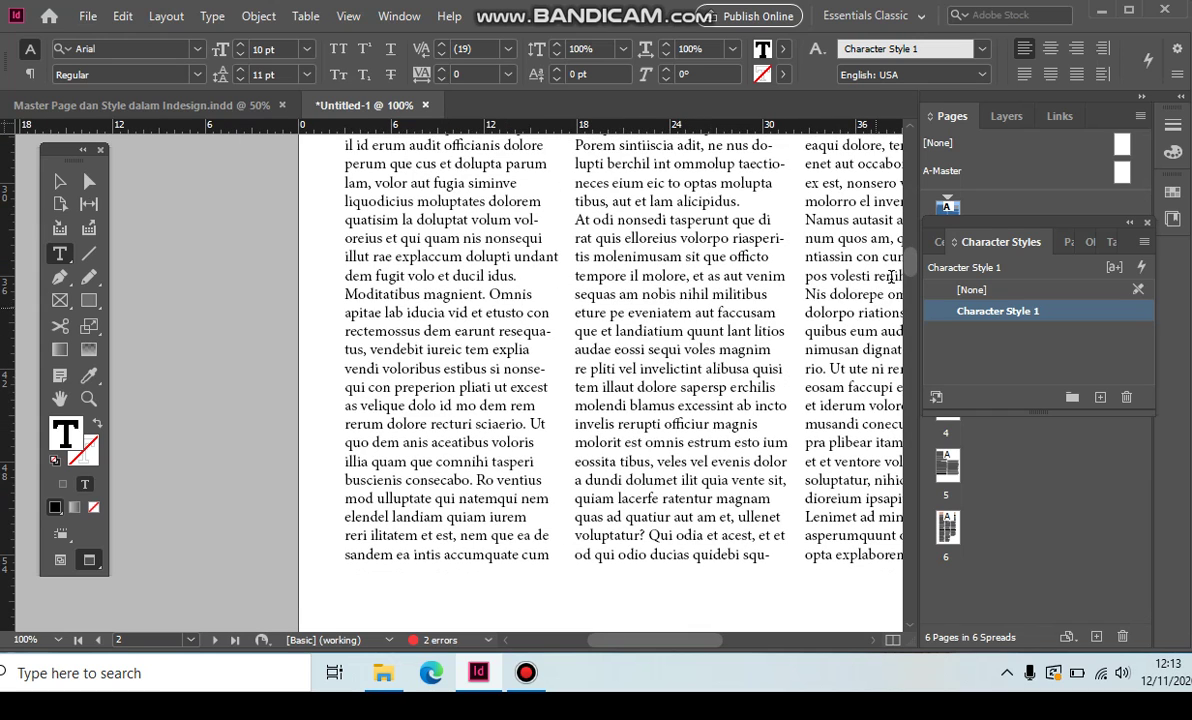
scroll(908, 262, up, 3)
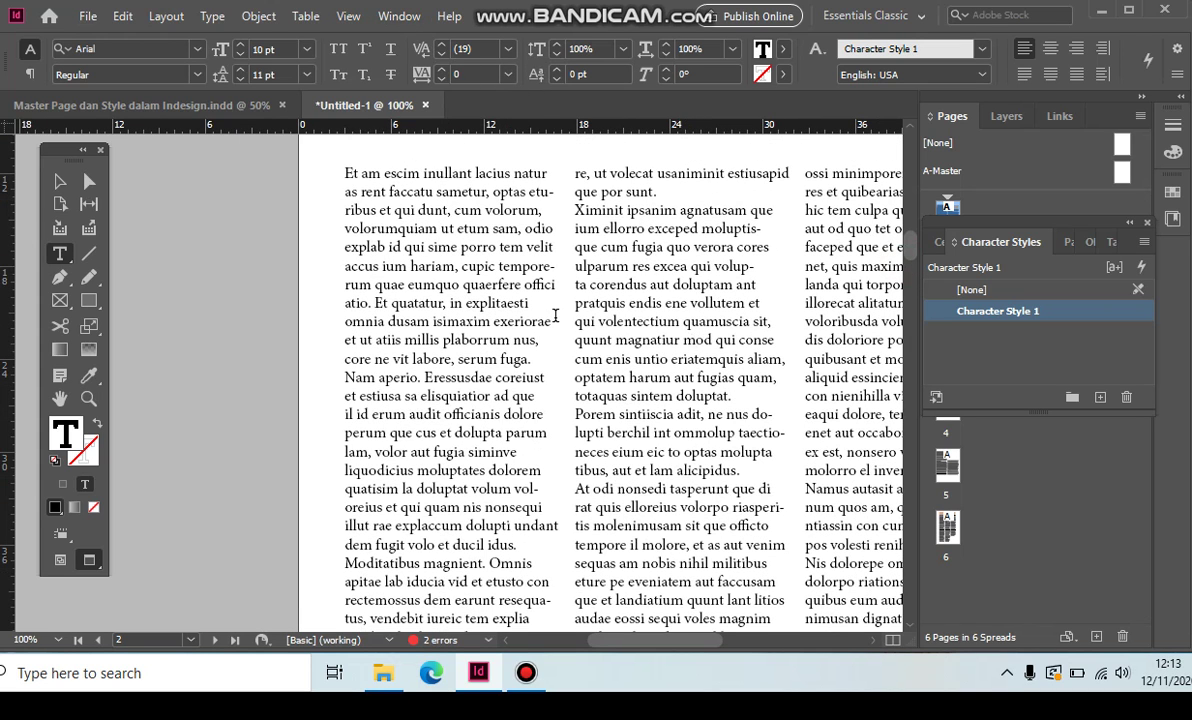
Create a new paragraph style based on a passage selected in the first column of page 2.
drag(400, 284, 530, 358)
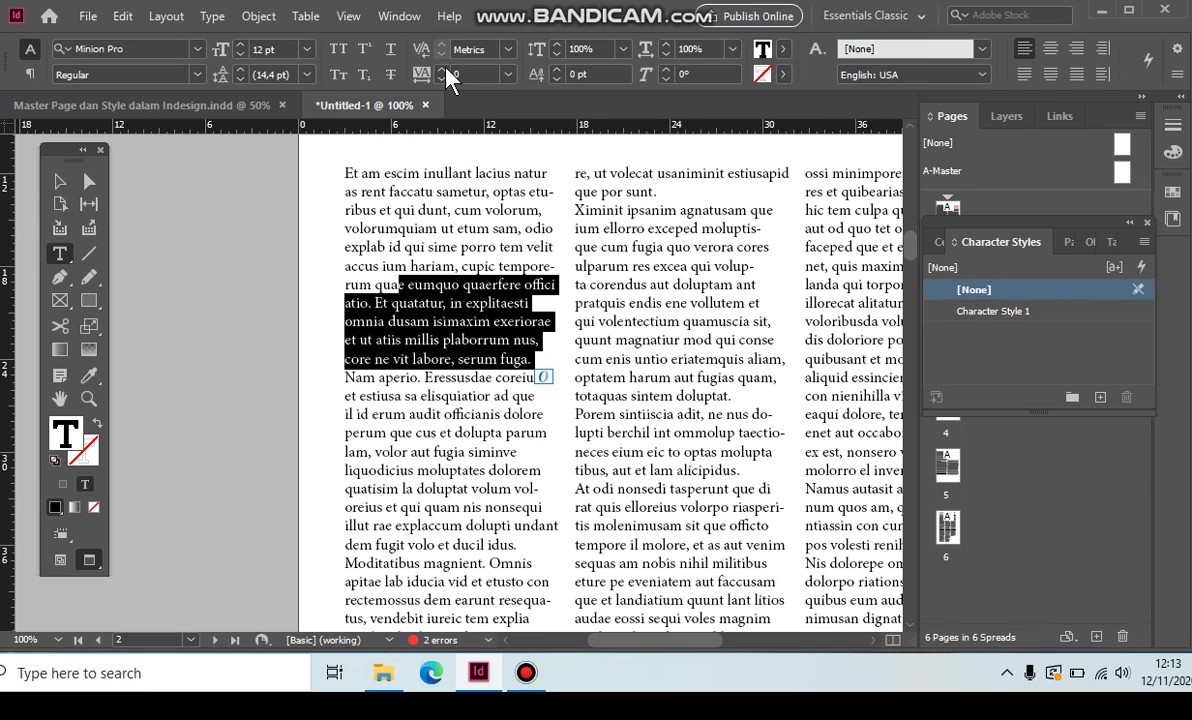
click(399, 16)
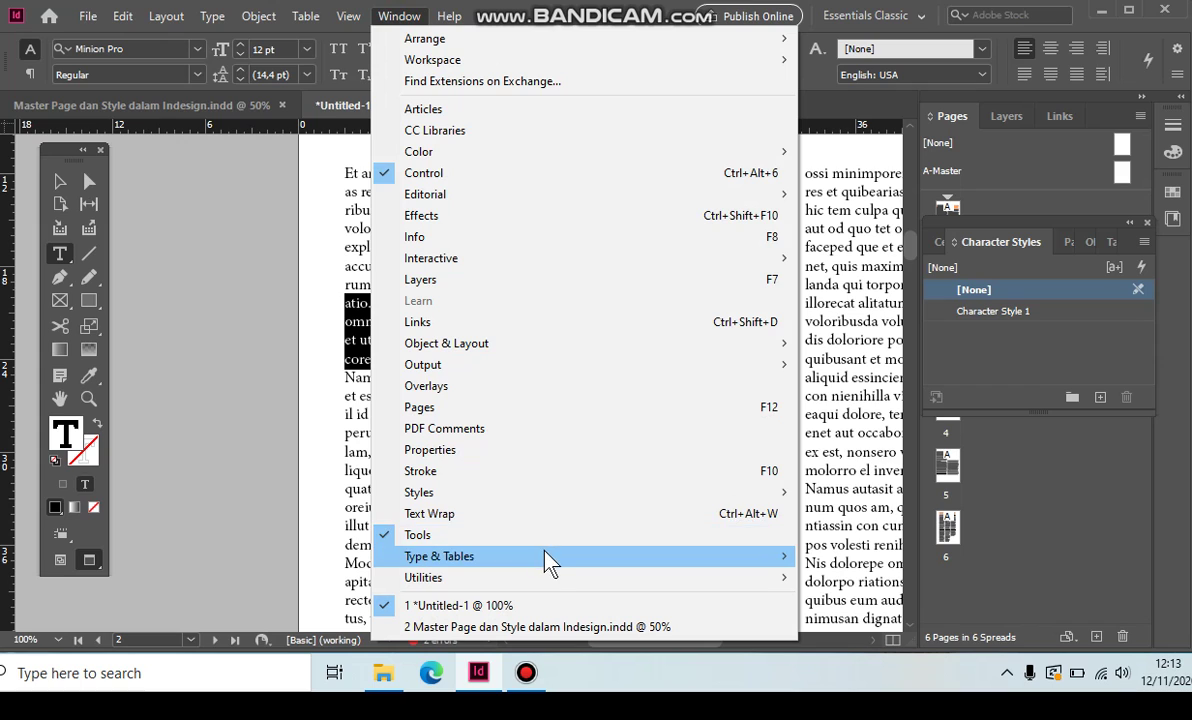
mouse_move(562, 493)
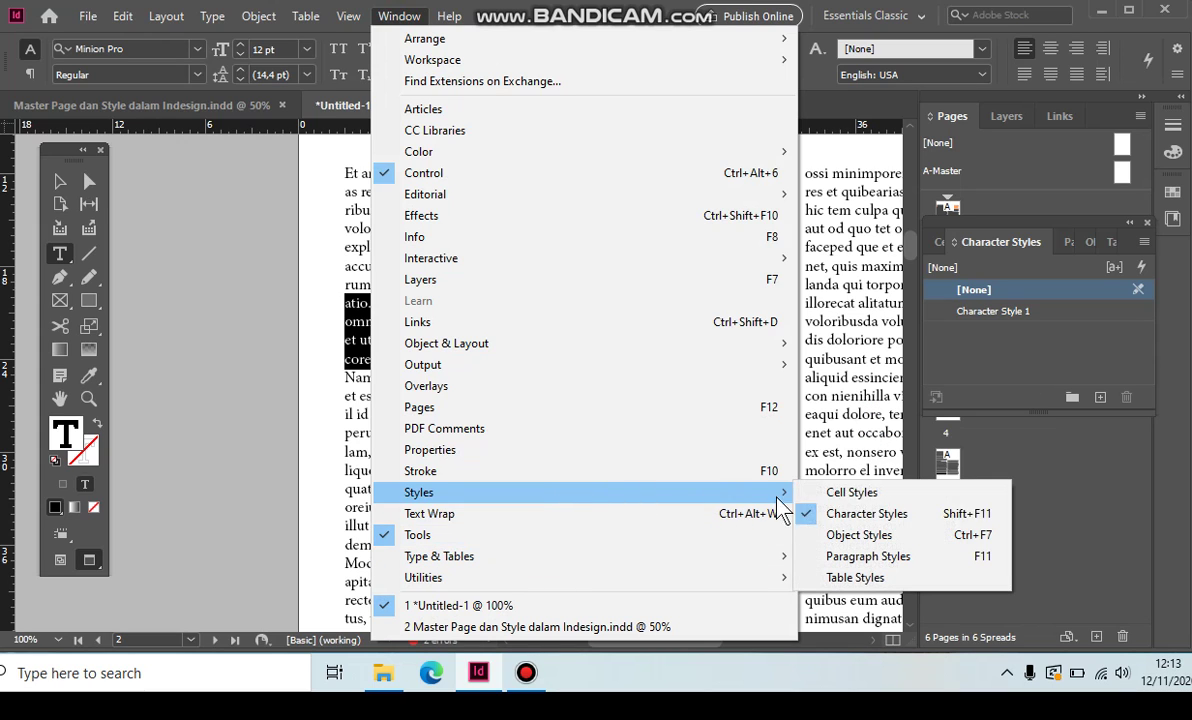
click(862, 556)
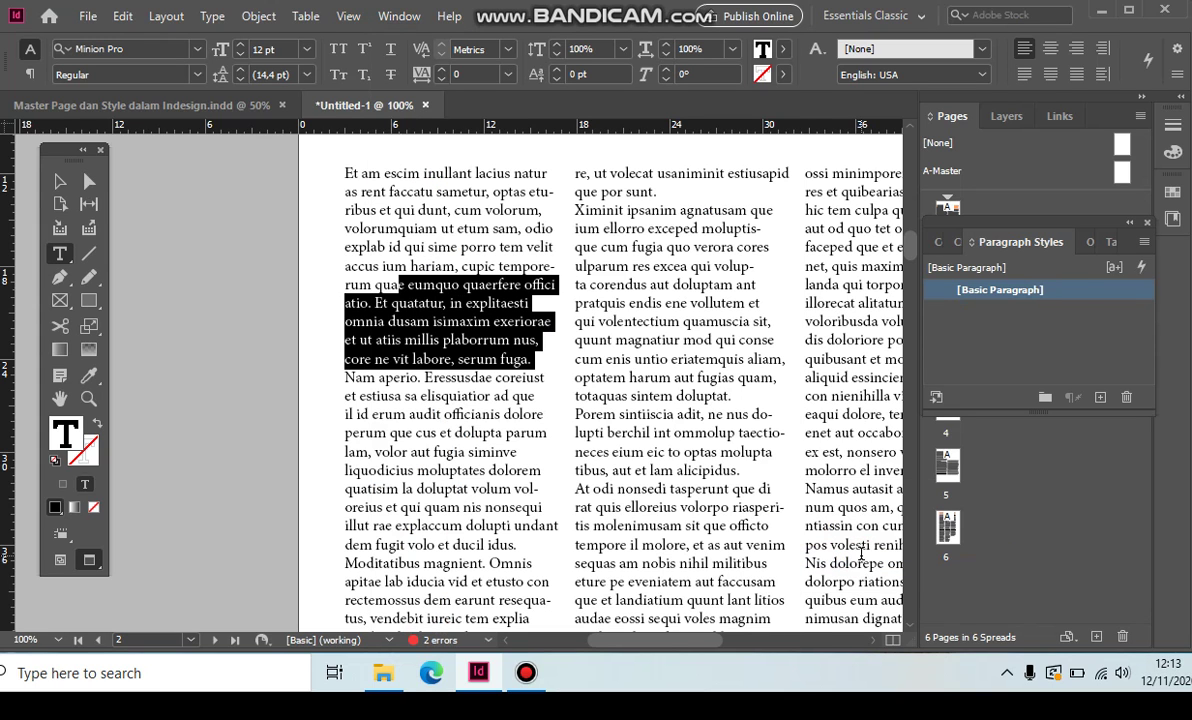
click(1098, 398)
click(980, 312)
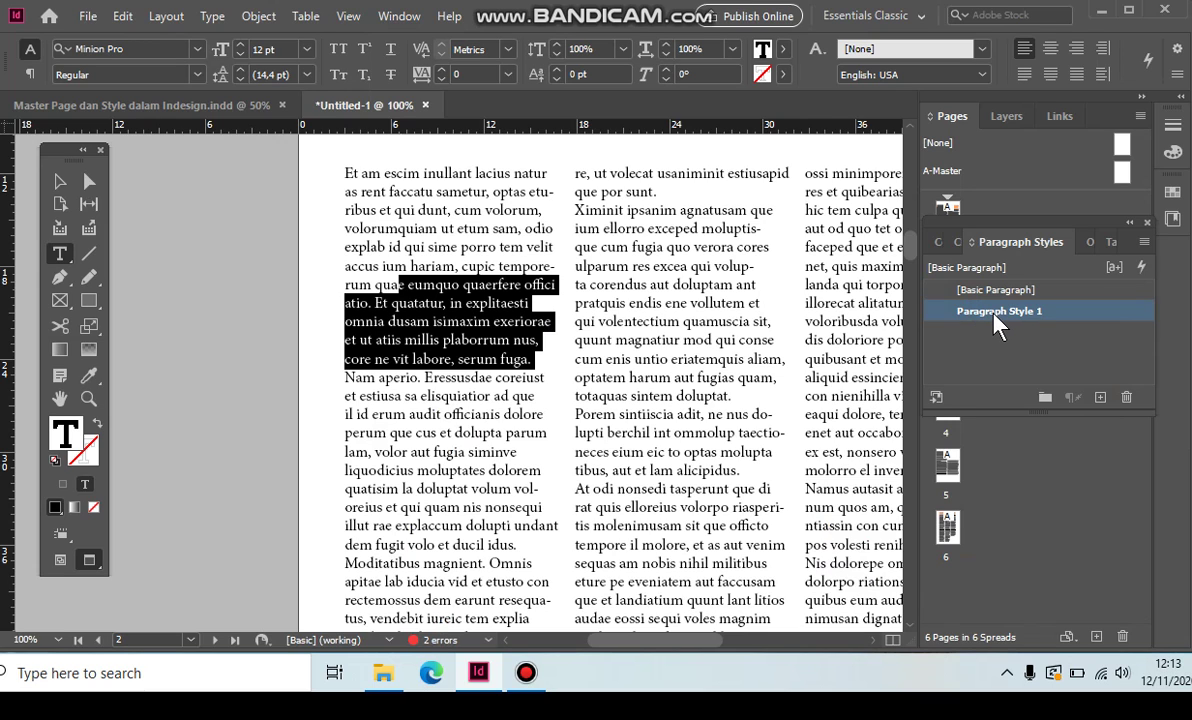
Apply Paragraph Style 1 to the selected passage and review its General and Basic Character Formats settings.
double_click(996, 312)
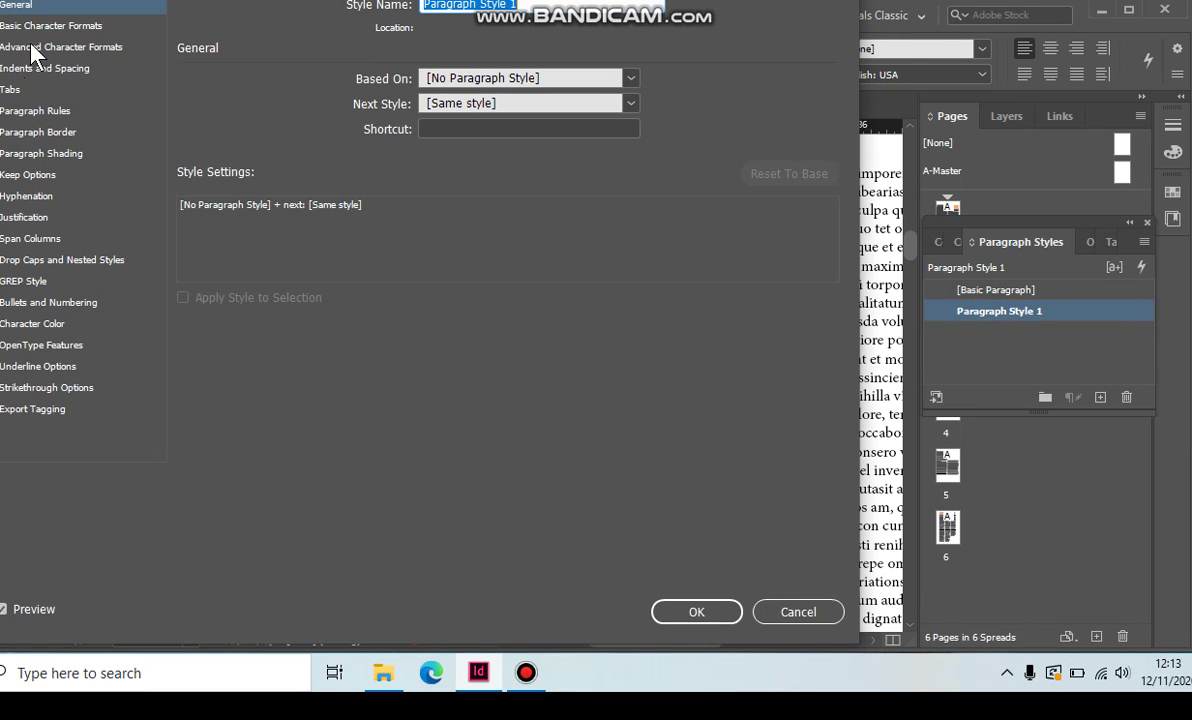
click(20, 27)
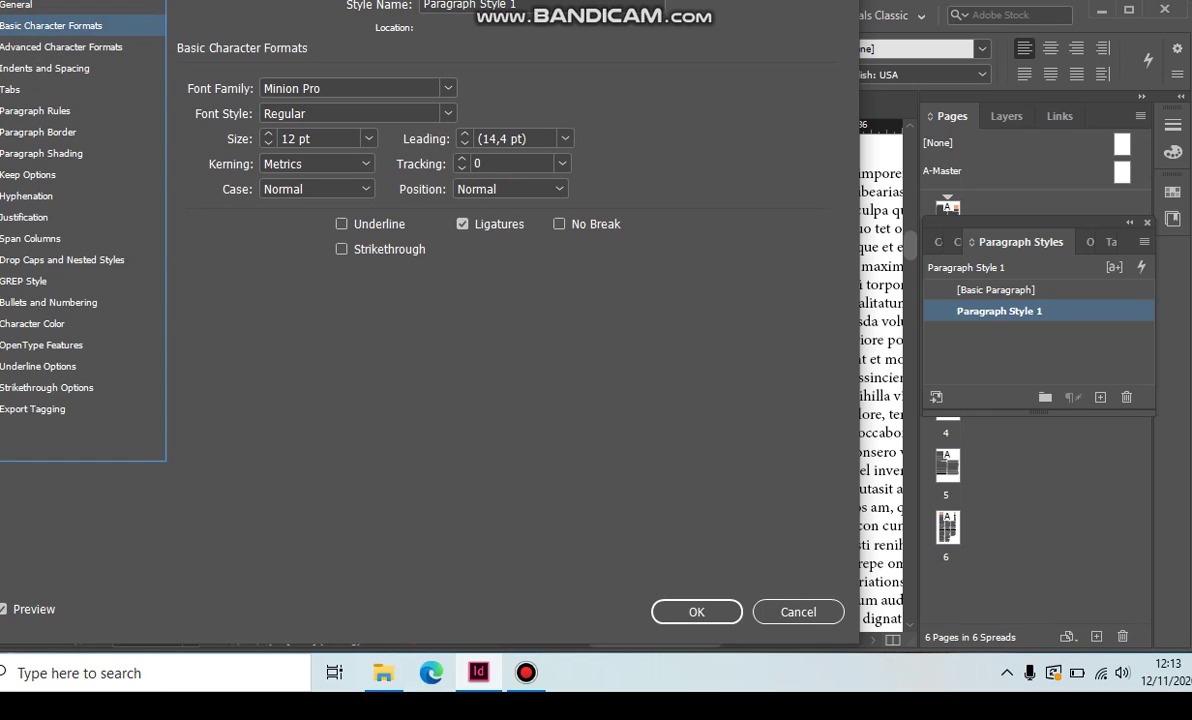
drag(142, 0, 646, 57)
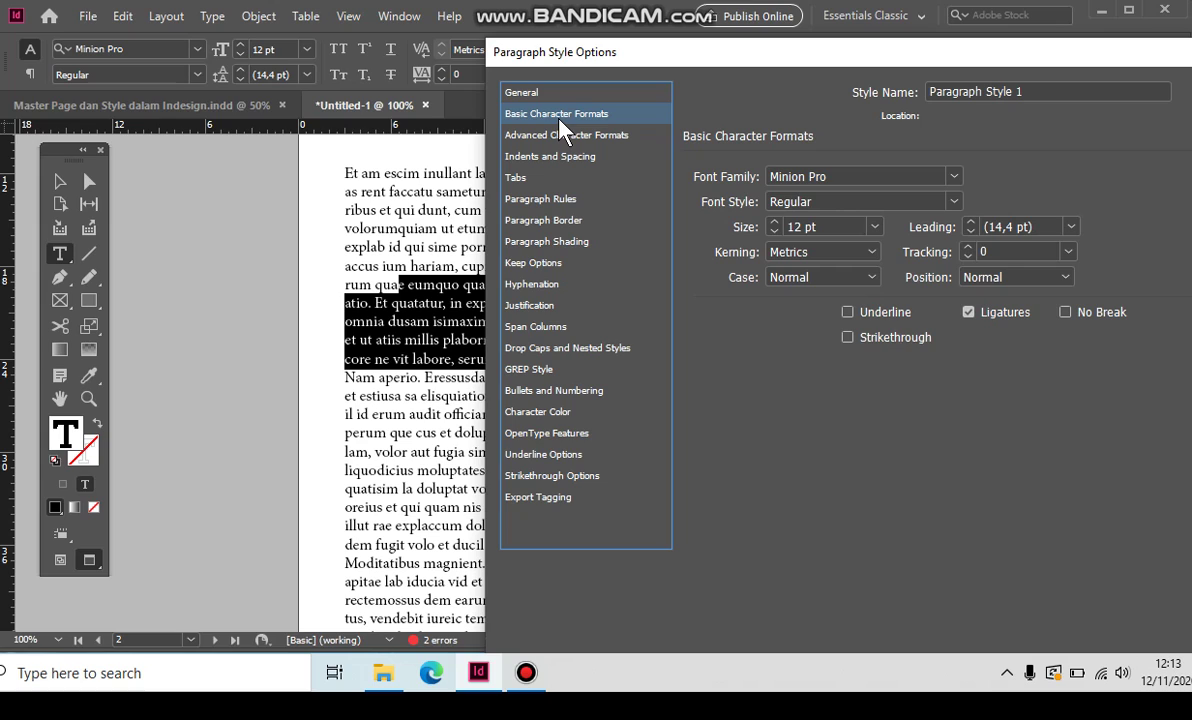
click(541, 92)
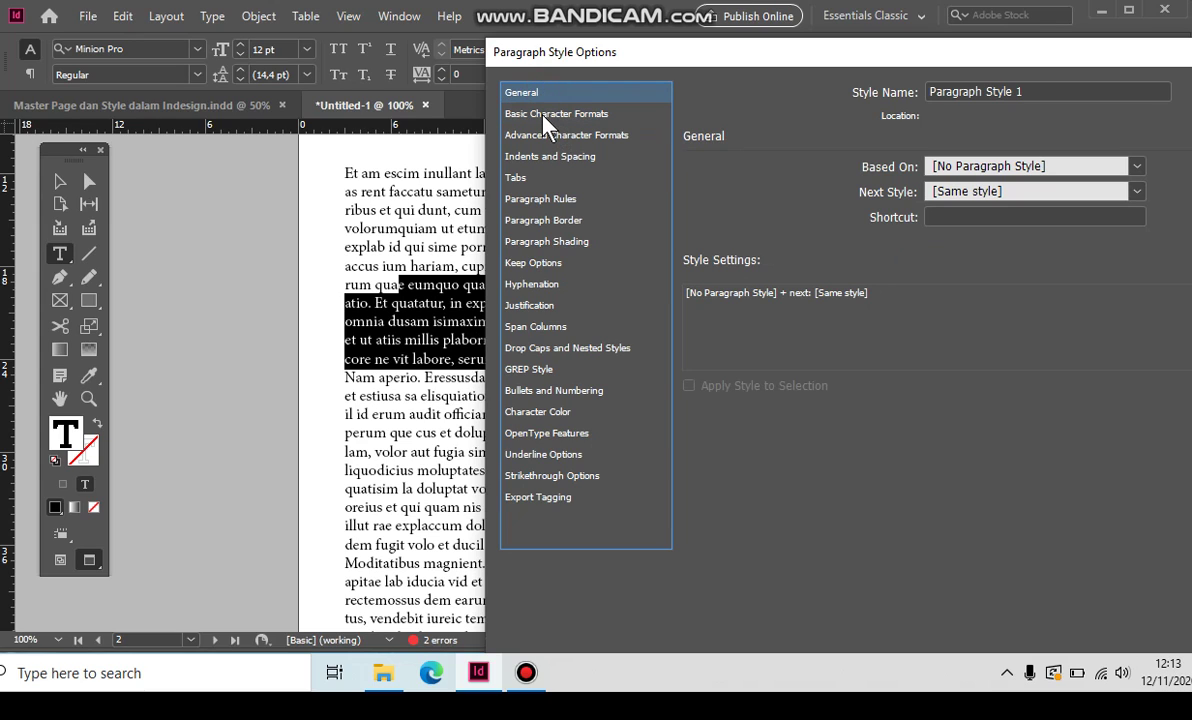
click(541, 114)
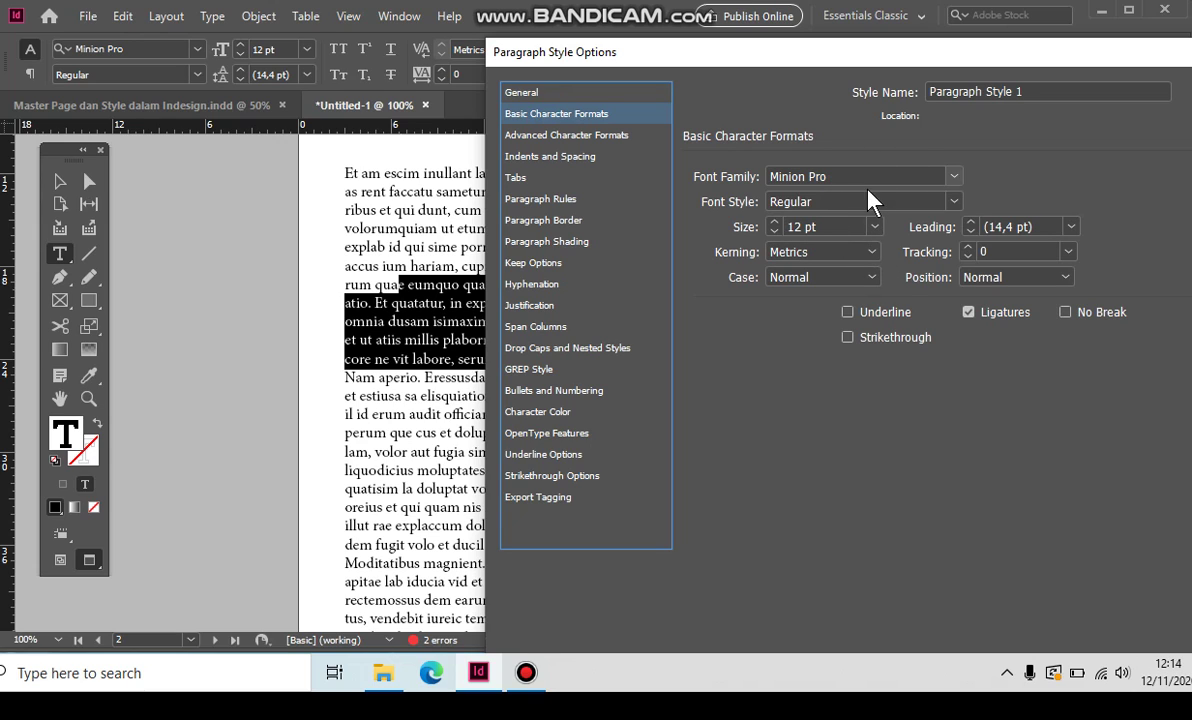
drag(1000, 63, 957, 470)
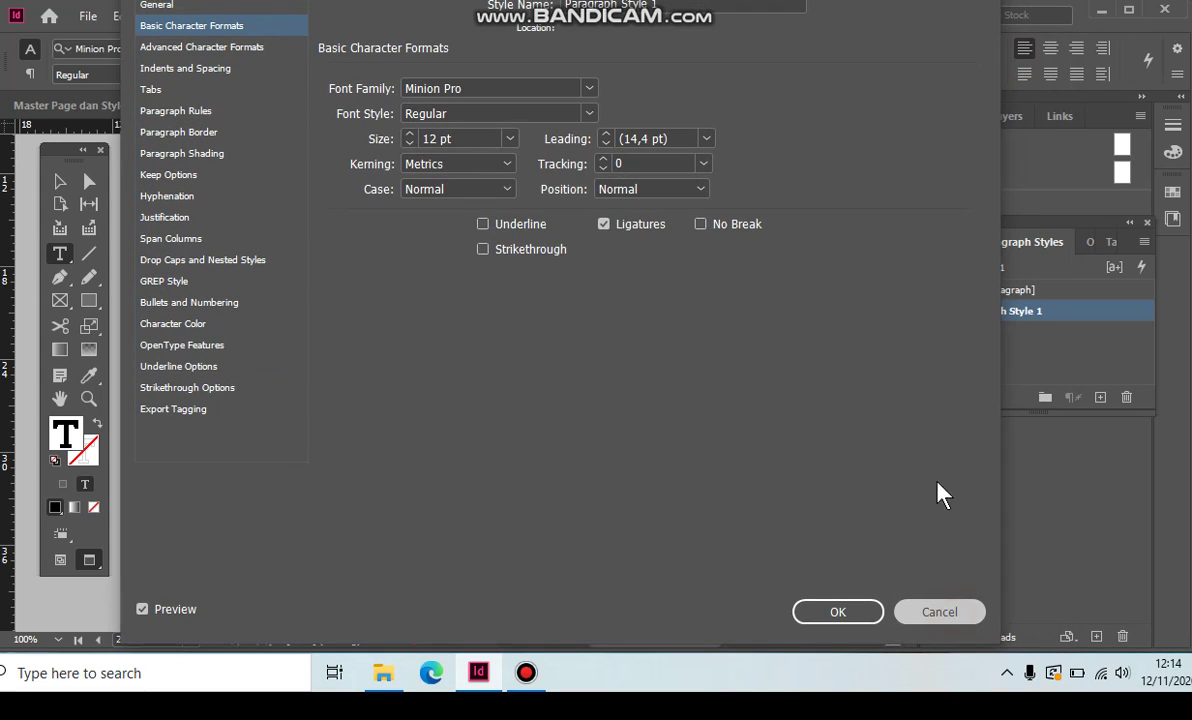
key(Return)
Stop editing the text on page 2 and close the Paragraph Styles panel.
click(503, 307)
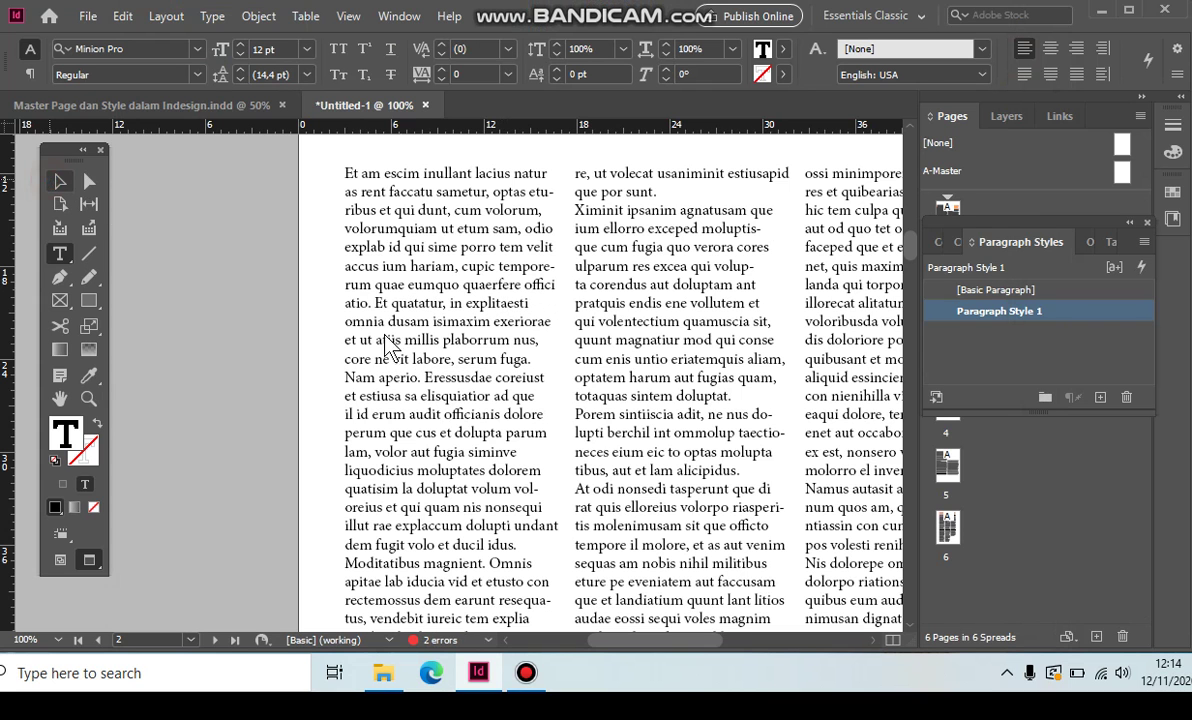
key(Escape)
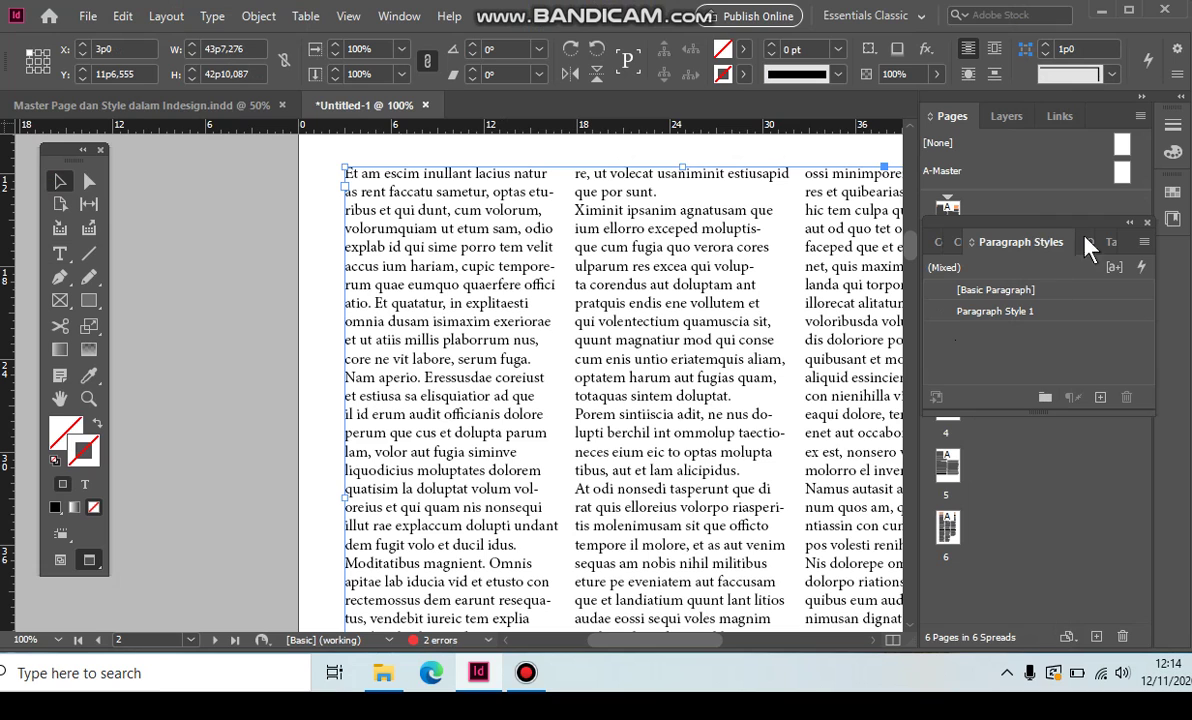
click(1145, 223)
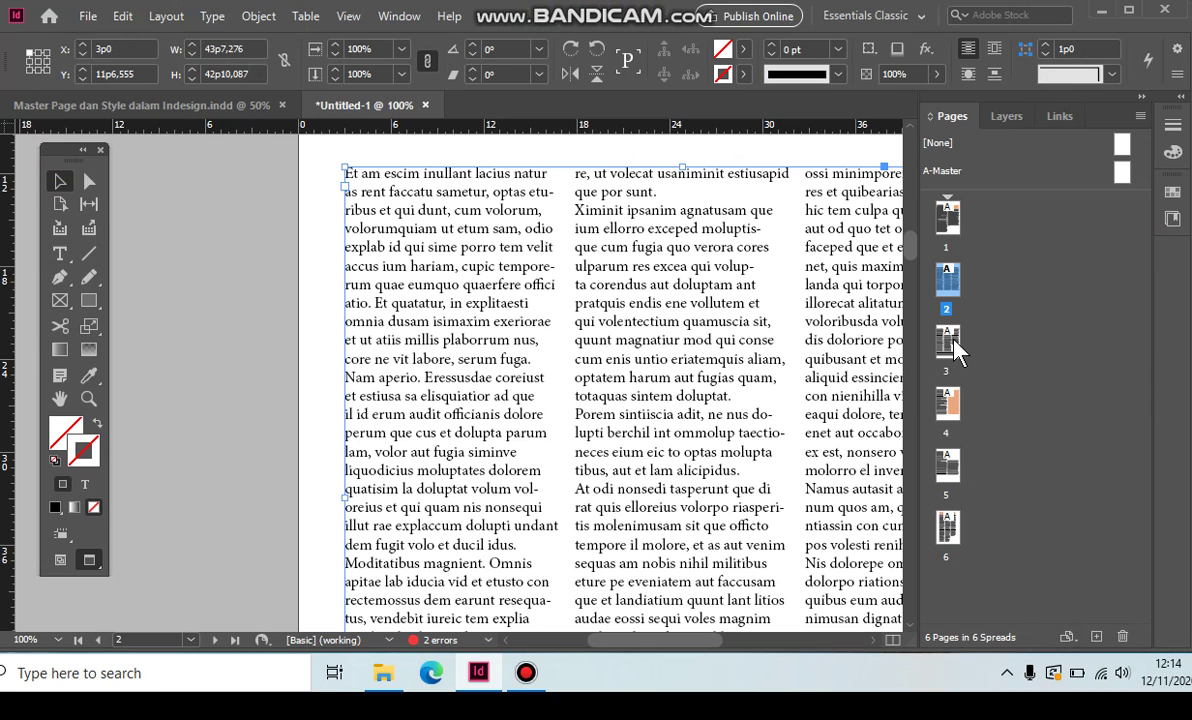
Examine the column layouts of page 1 and pages 3 to 6 one after another.
double_click(949, 232)
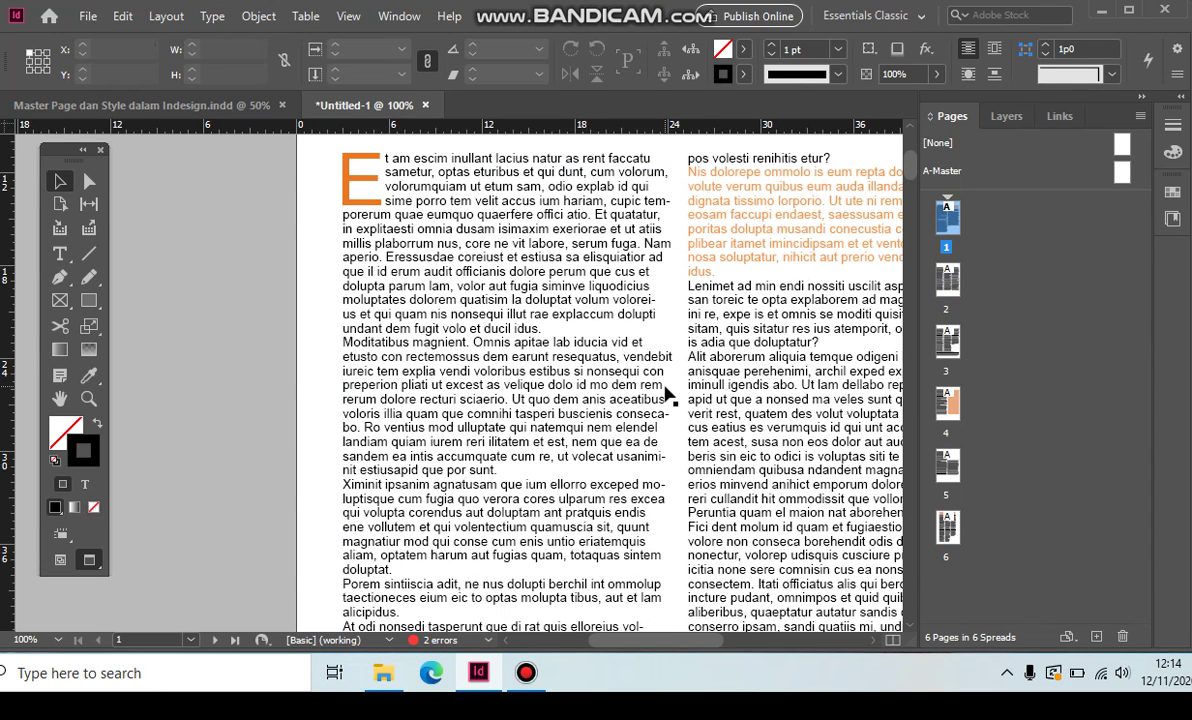
key(ctrl+minus)
key(ctrl+minus)
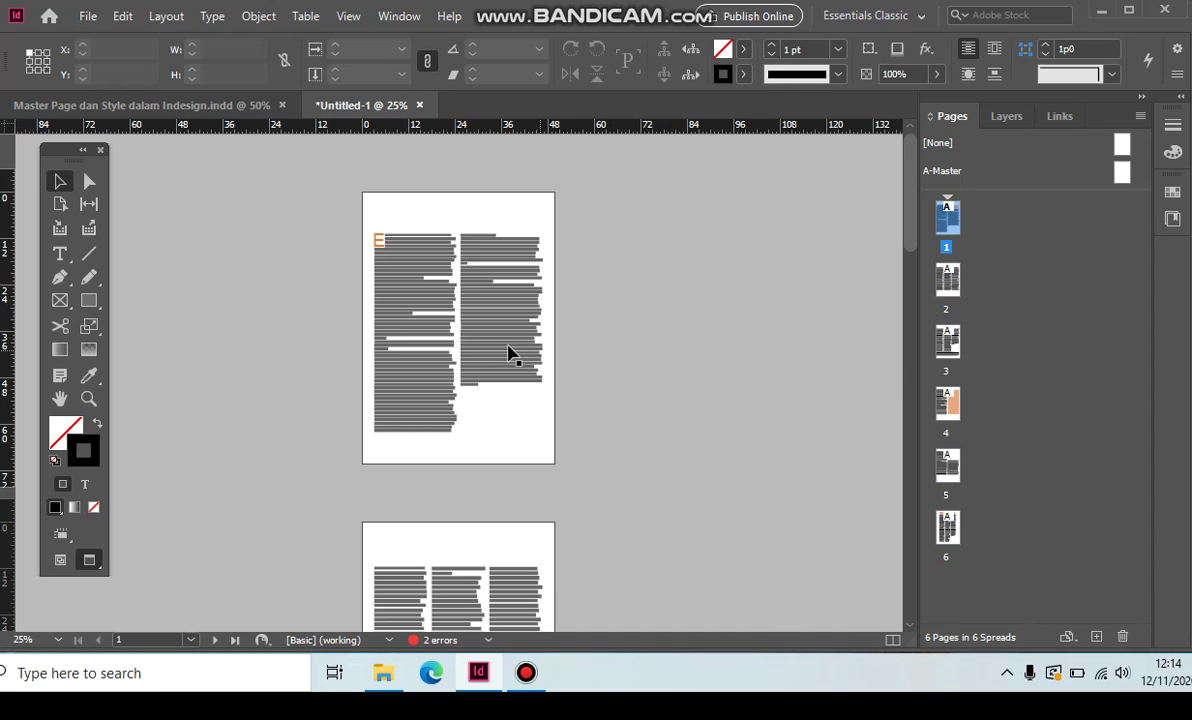
key(ctrl+equal)
key(ctrl+equal)
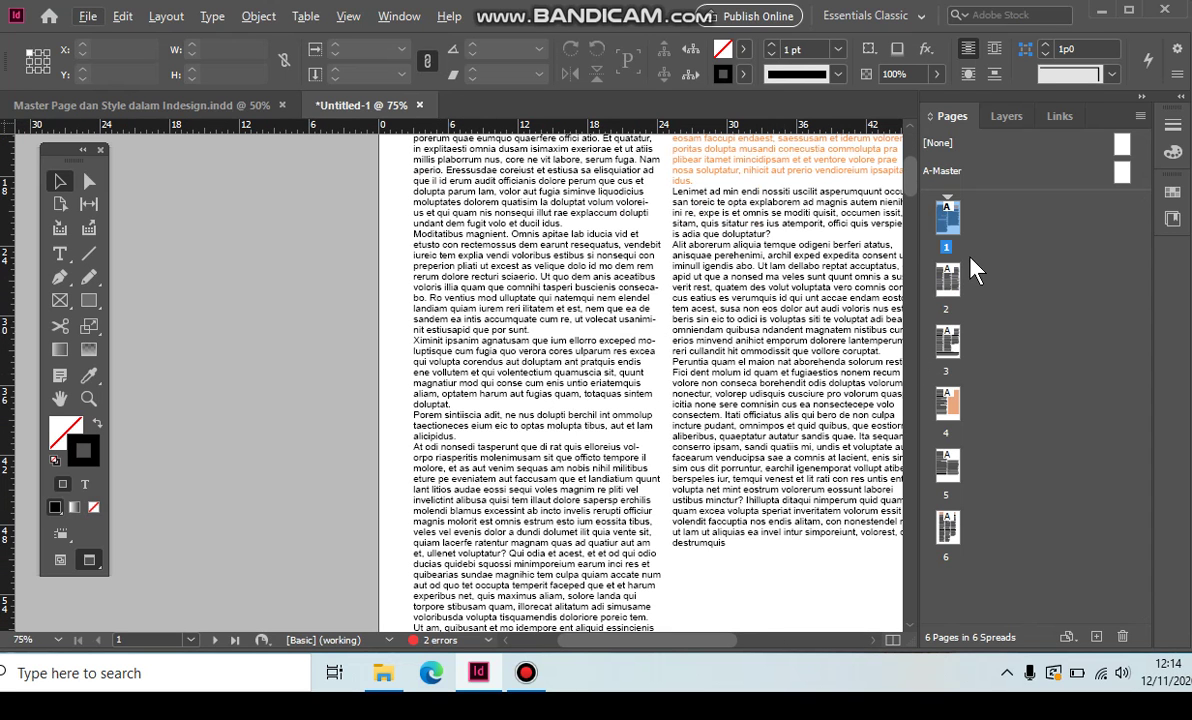
double_click(947, 342)
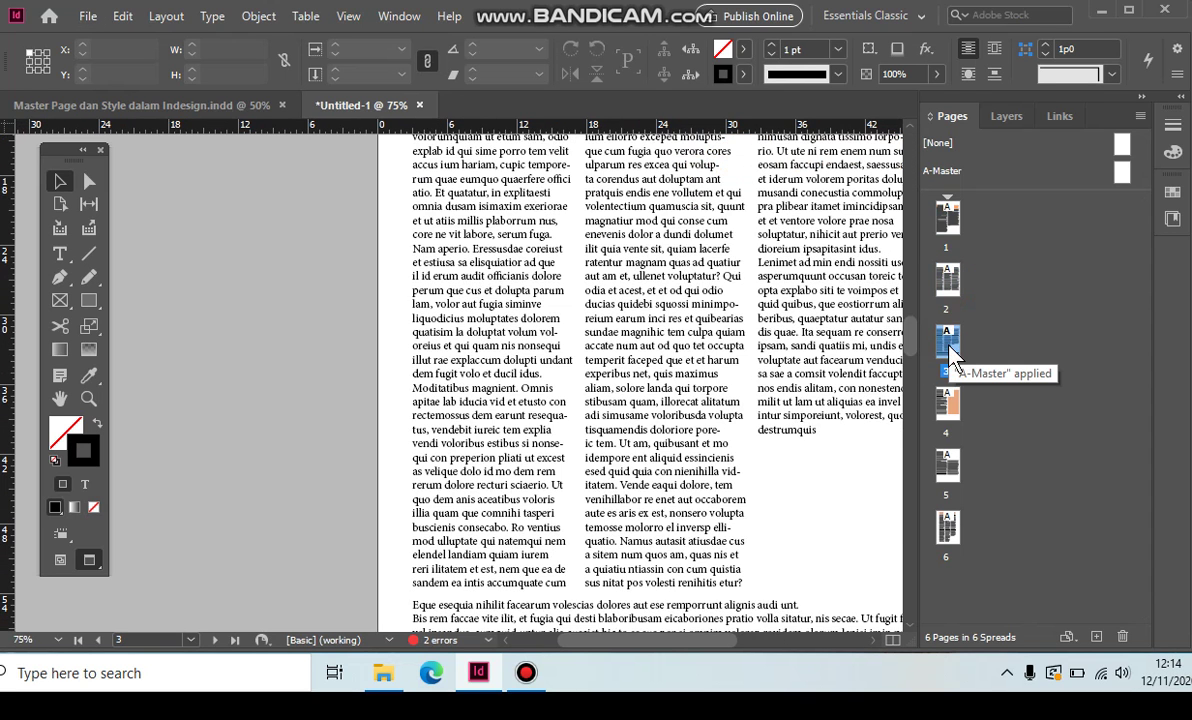
double_click(950, 408)
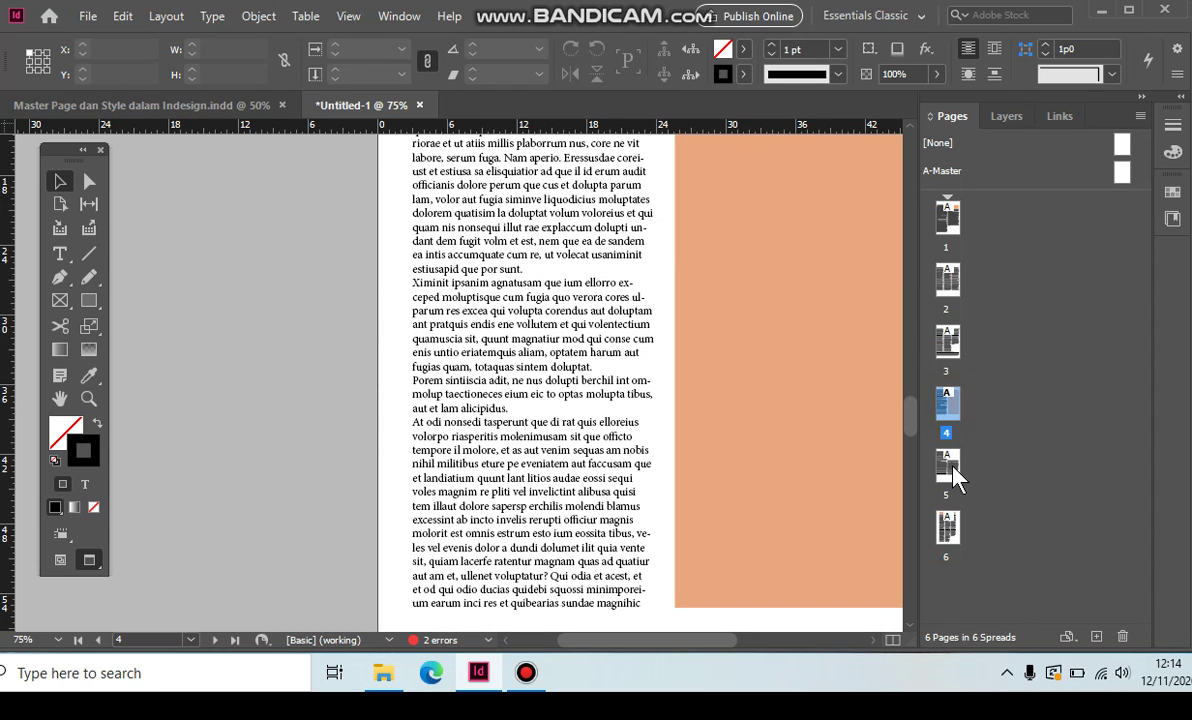
double_click(950, 470)
double_click(950, 545)
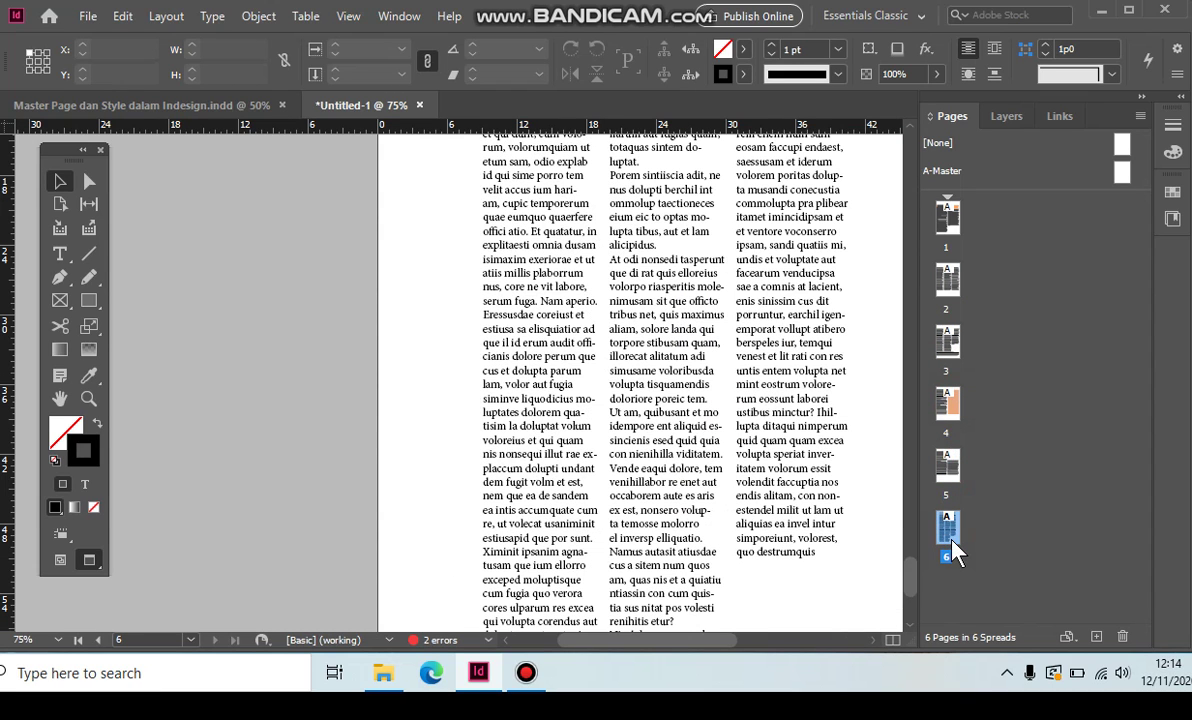
scroll(610, 440, down, 2)
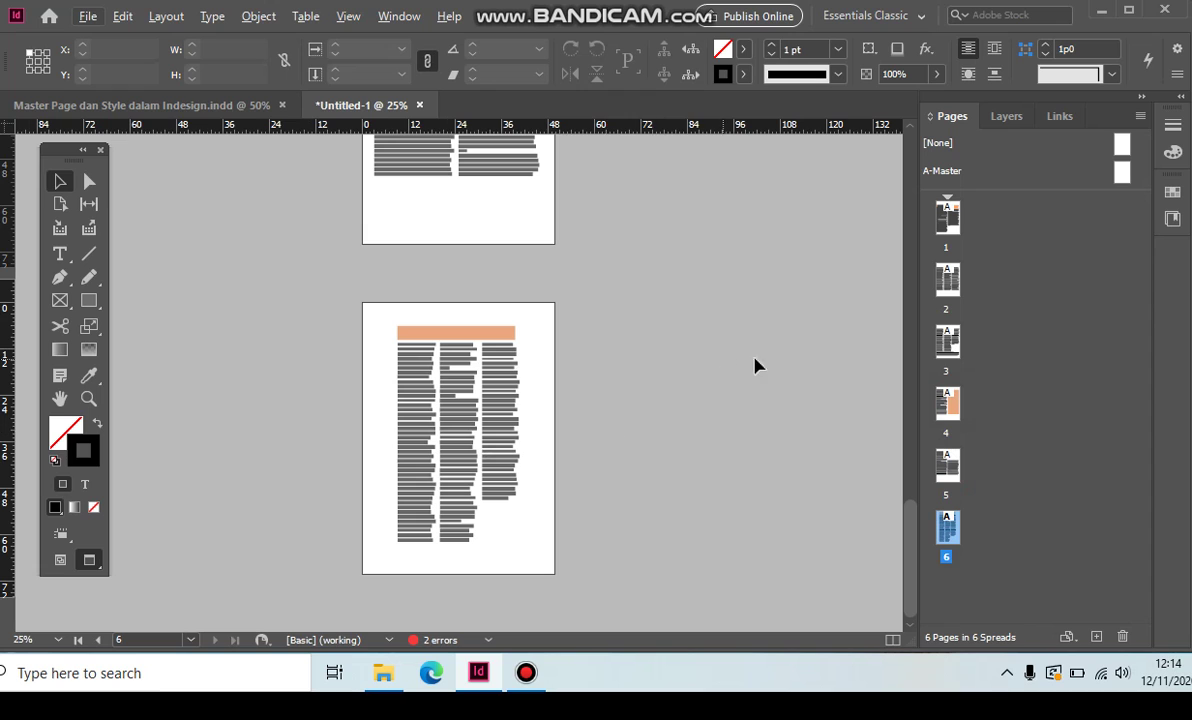
Return to page 1 with guides and pasteboard shown and examine the magazine spread image beside it up close.
drag(913, 524, 918, 234)
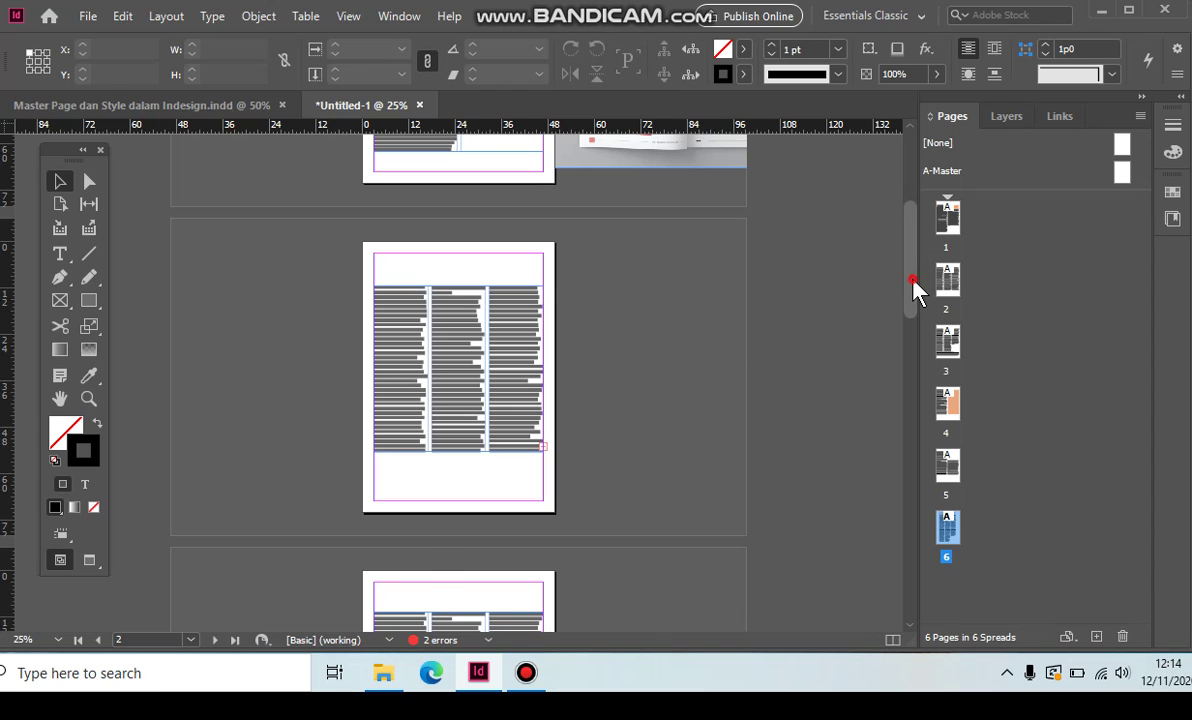
drag(915, 293, 866, 250)
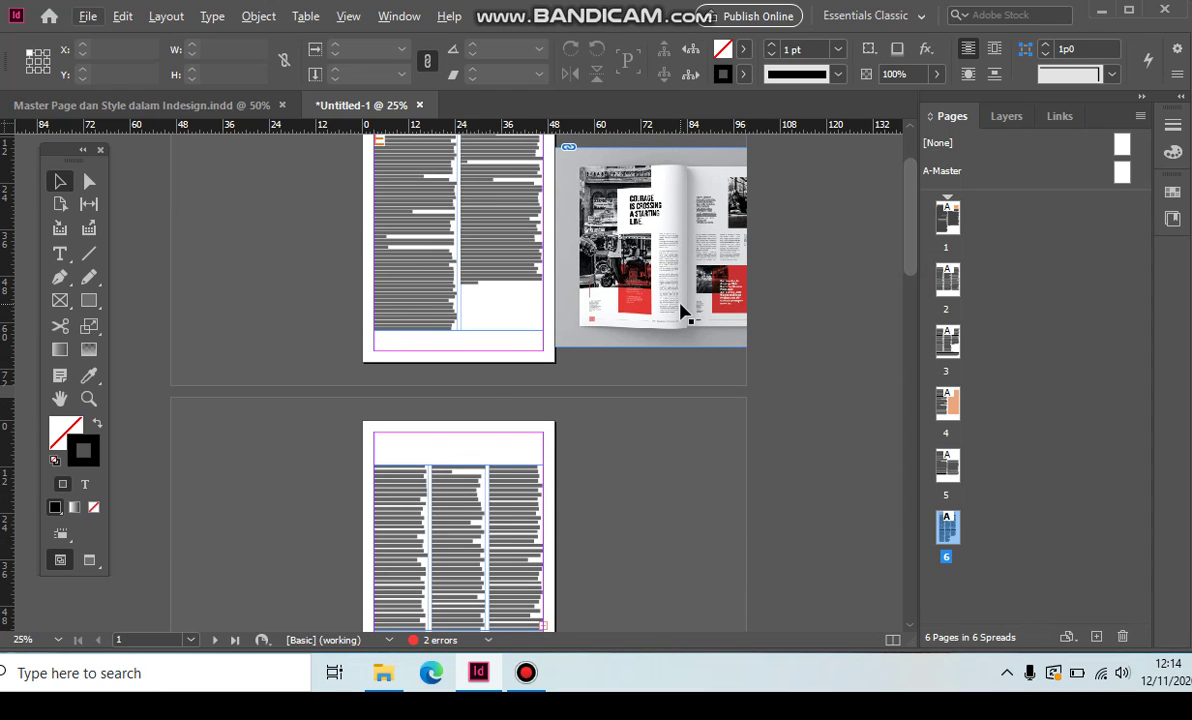
scroll(660, 314, up, 1)
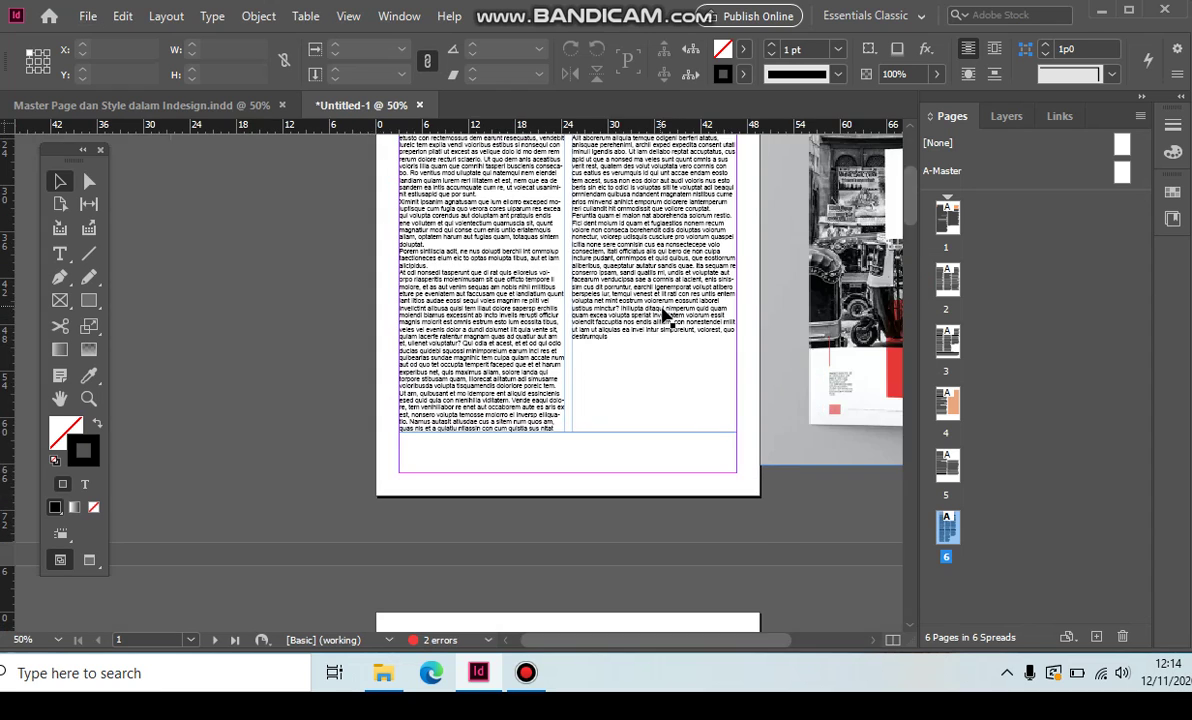
scroll(697, 447, down, 1)
key(ctrl+1)
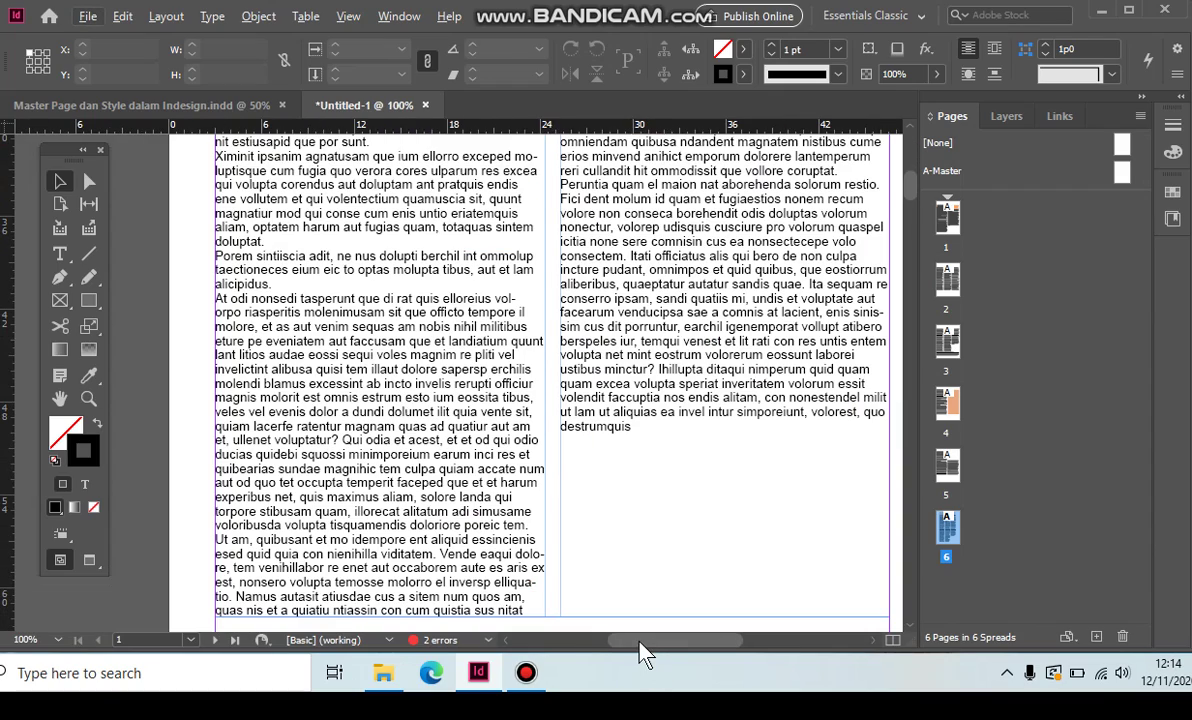
drag(638, 645, 770, 662)
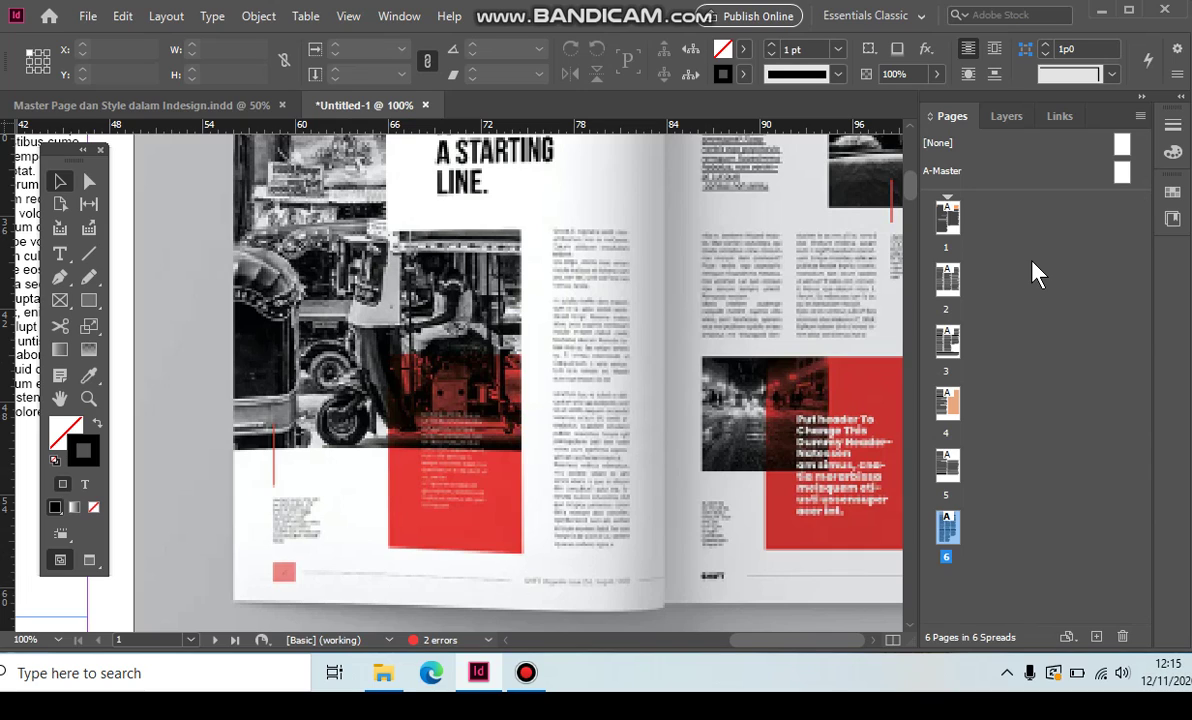
key(alt)
click(445, 515)
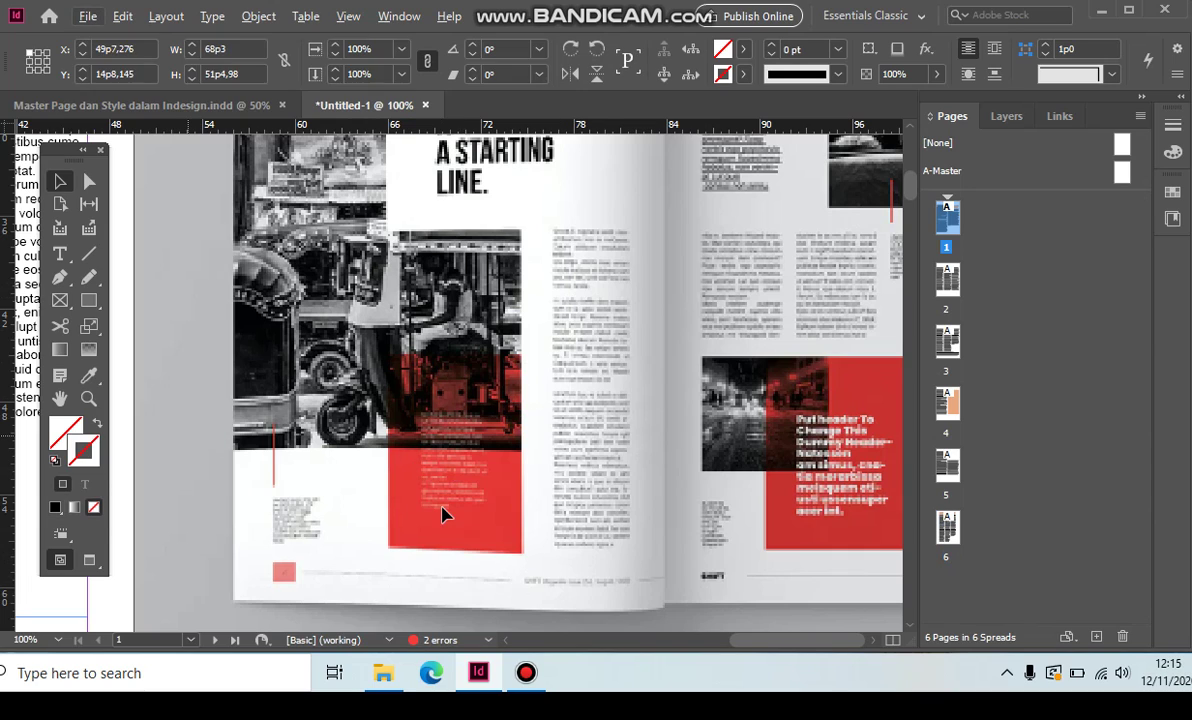
scroll(442, 506, down, 3)
click(1077, 206)
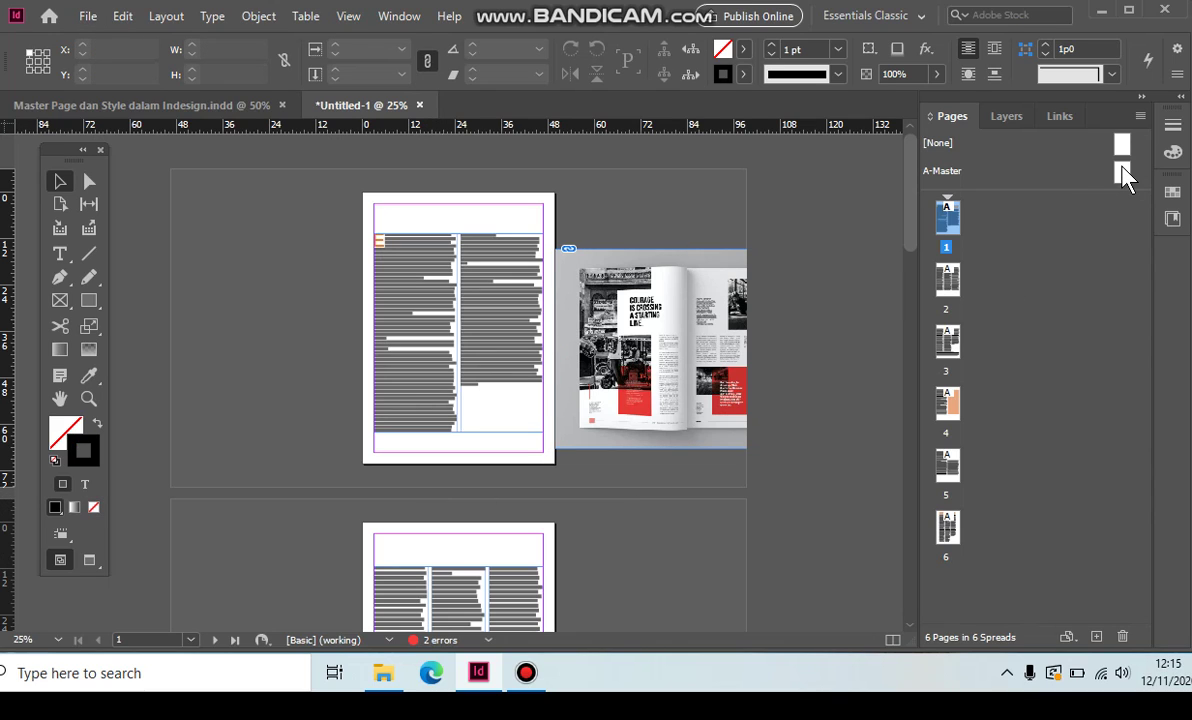
Review the commands available for the A-Master page and dismiss them without choosing one.
click(942, 173)
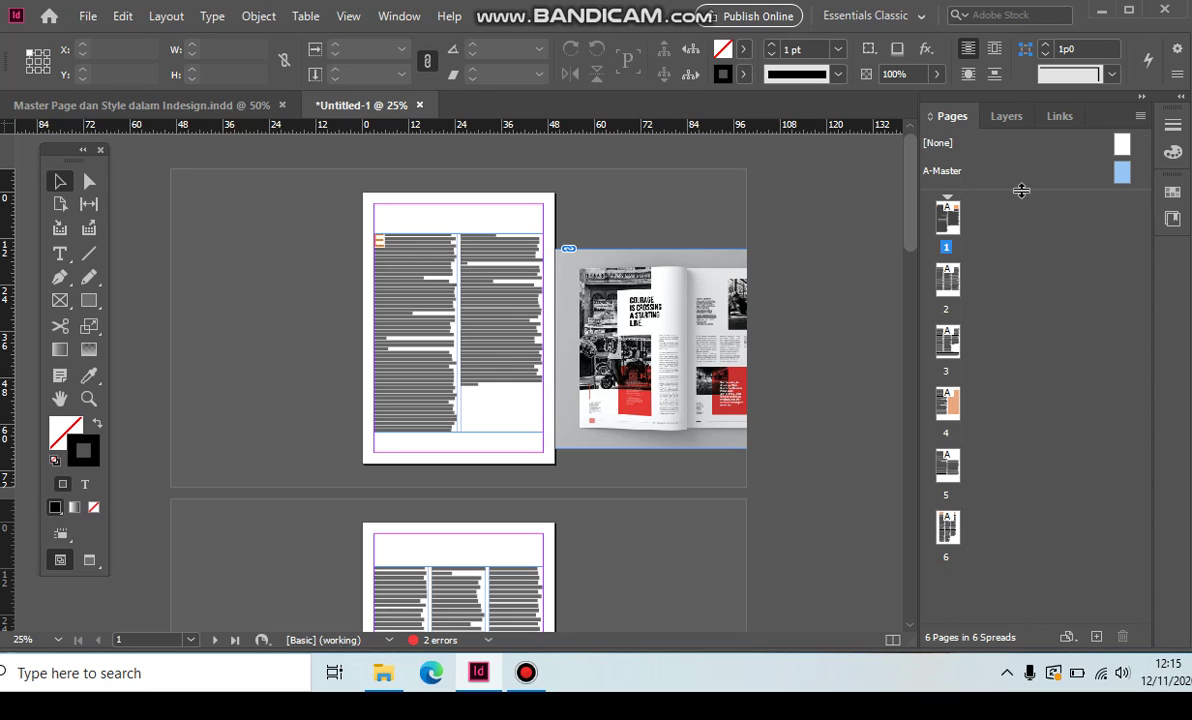
right_click(1123, 174)
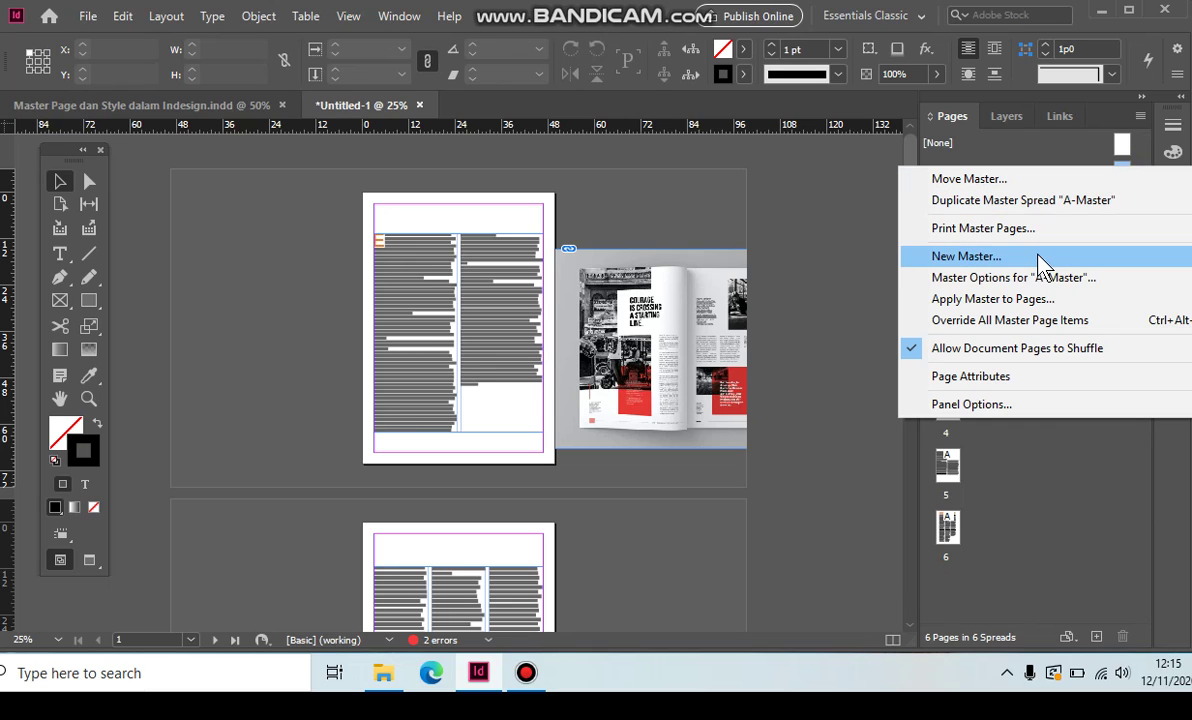
click(1050, 154)
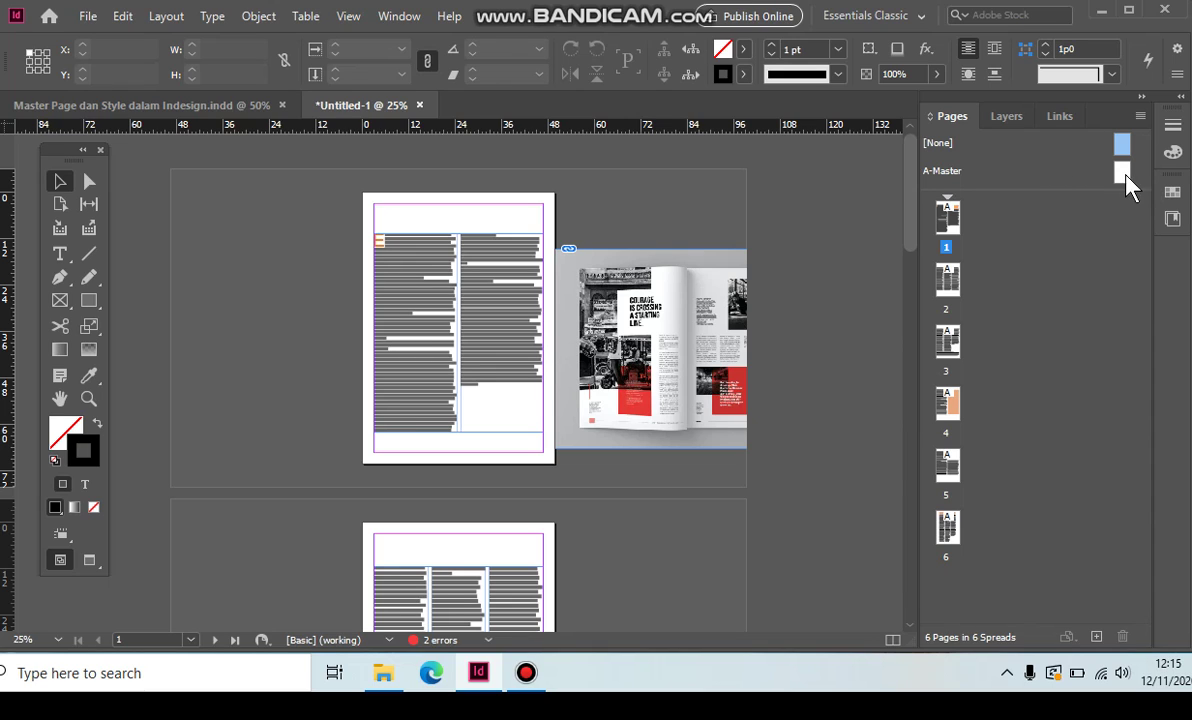
Open the A-Master page for editing.
click(960, 236)
key(alt)
click(1123, 173)
double_click(1123, 174)
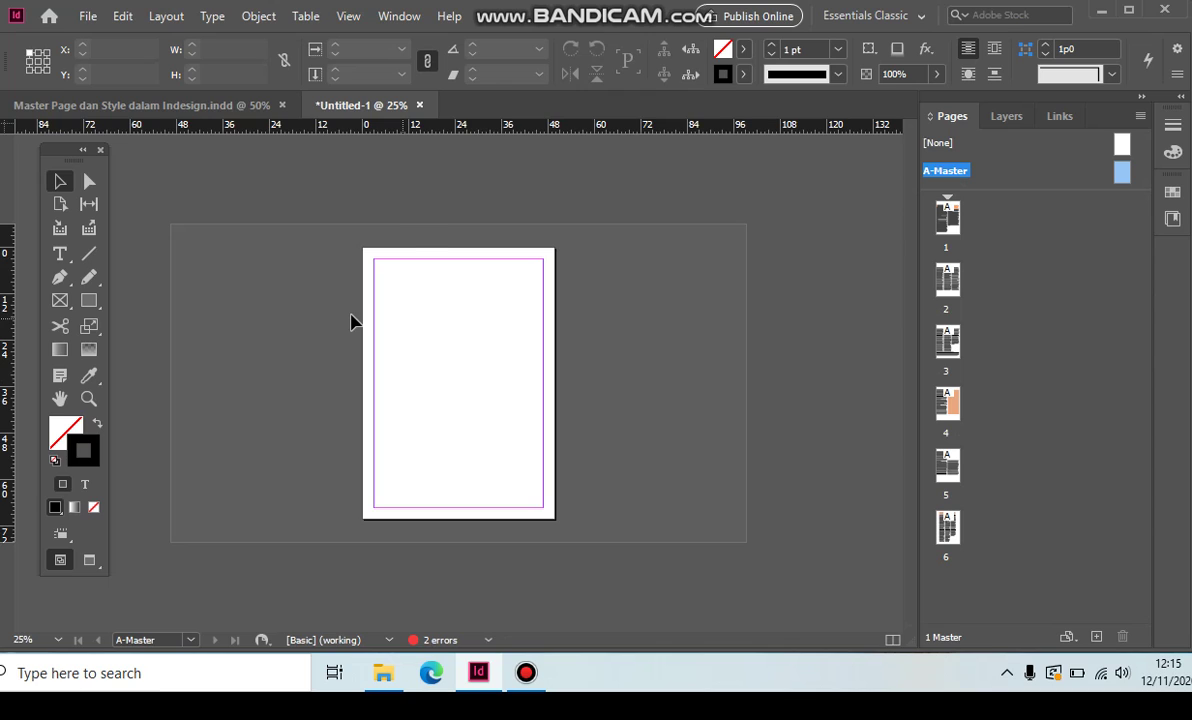
Draw a rectangle about 28p5 wide and 1p1 high, resting on the bottom margin guide of the A-Master page.
scroll(351, 315, up, 3)
scroll(530, 560, down, 3)
scroll(570, 503, up, 2)
scroll(570, 503, down, 2)
scroll(436, 524, up, 2)
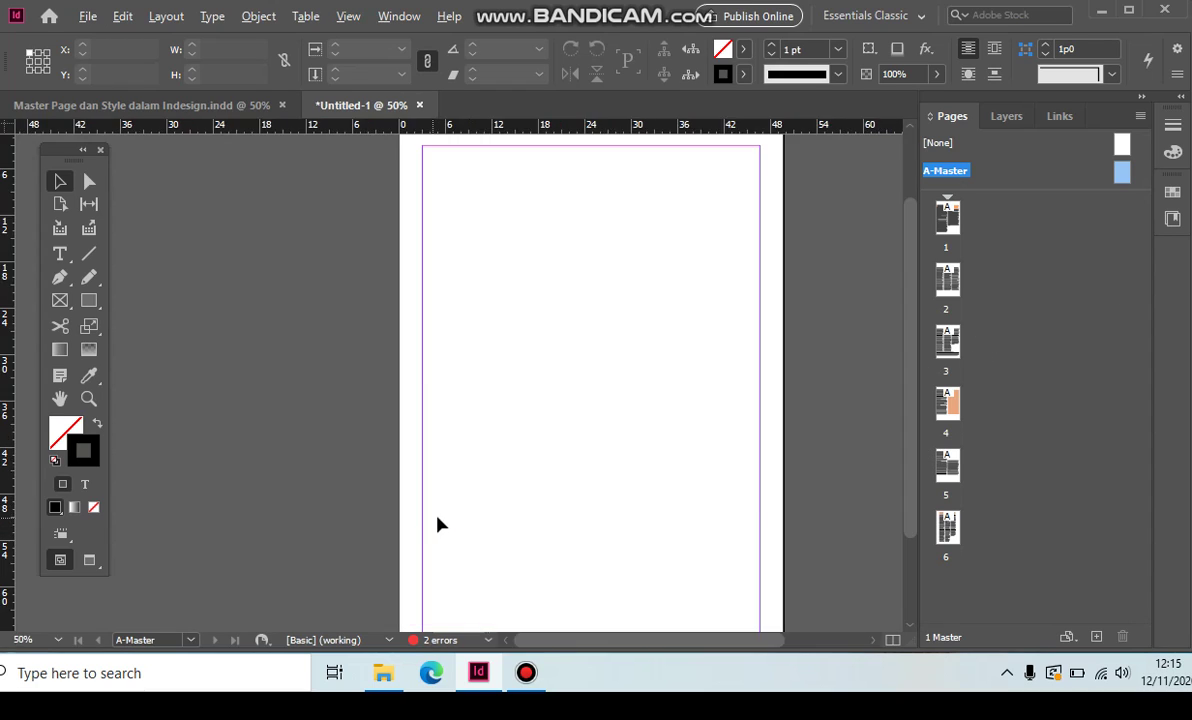
scroll(913, 482, down, 2)
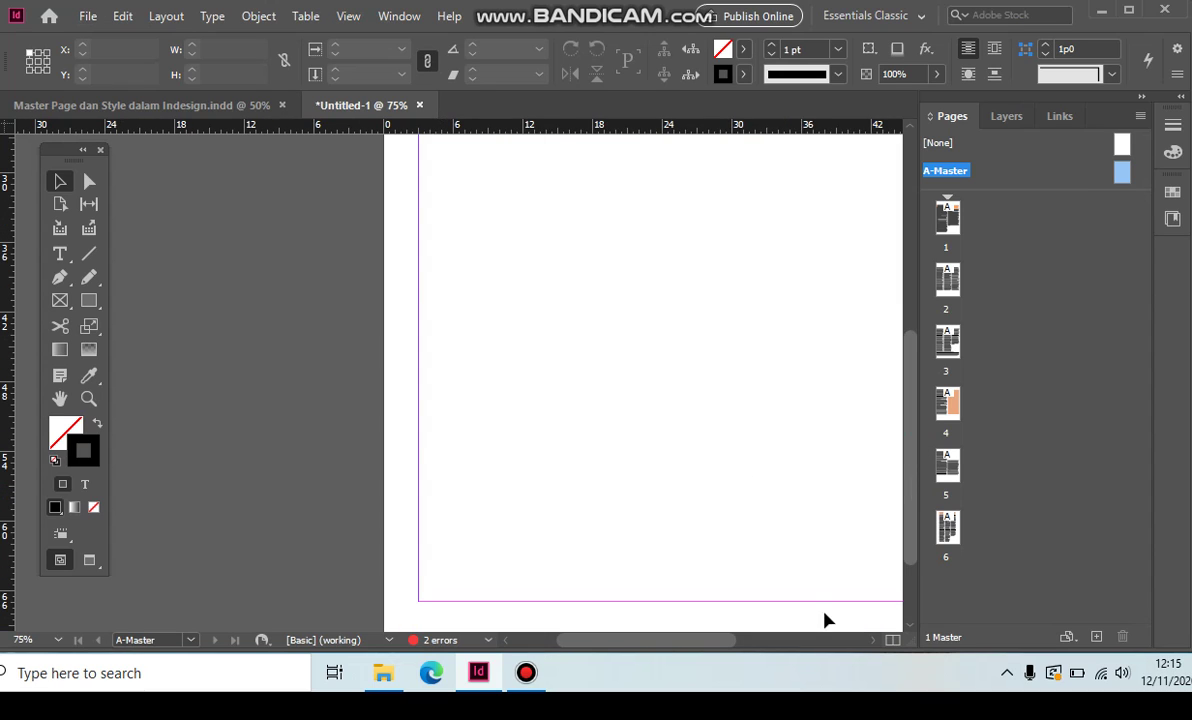
drag(700, 643, 745, 650)
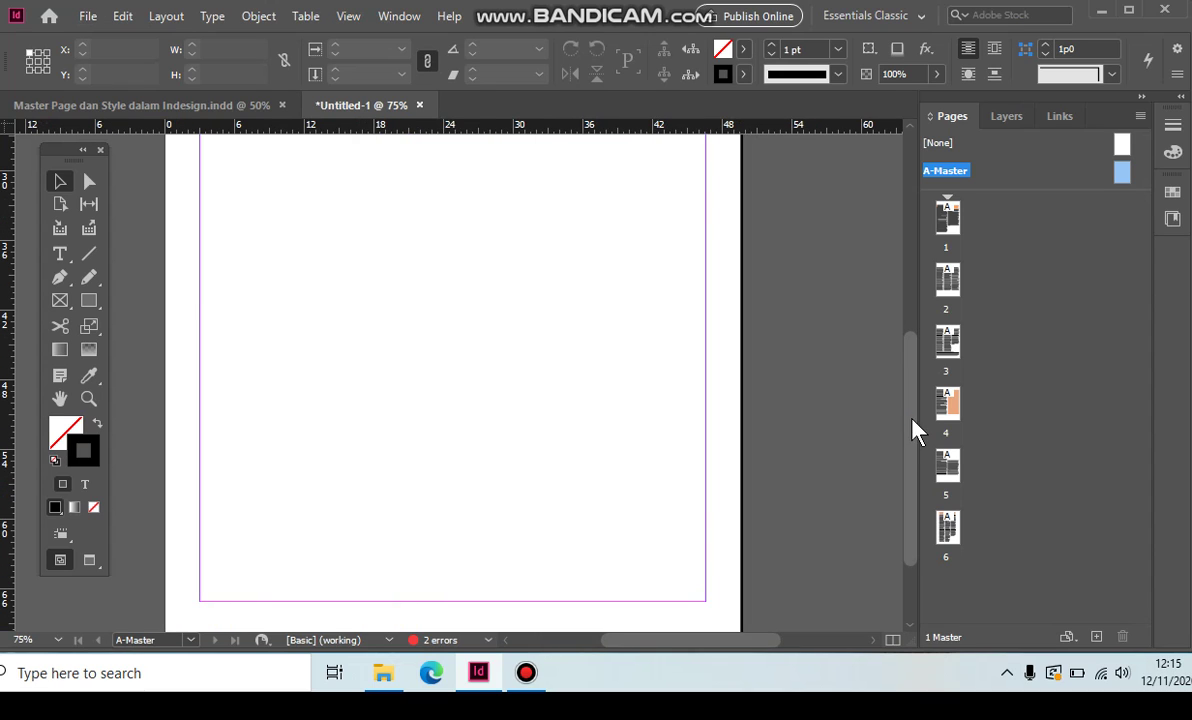
drag(915, 427, 920, 452)
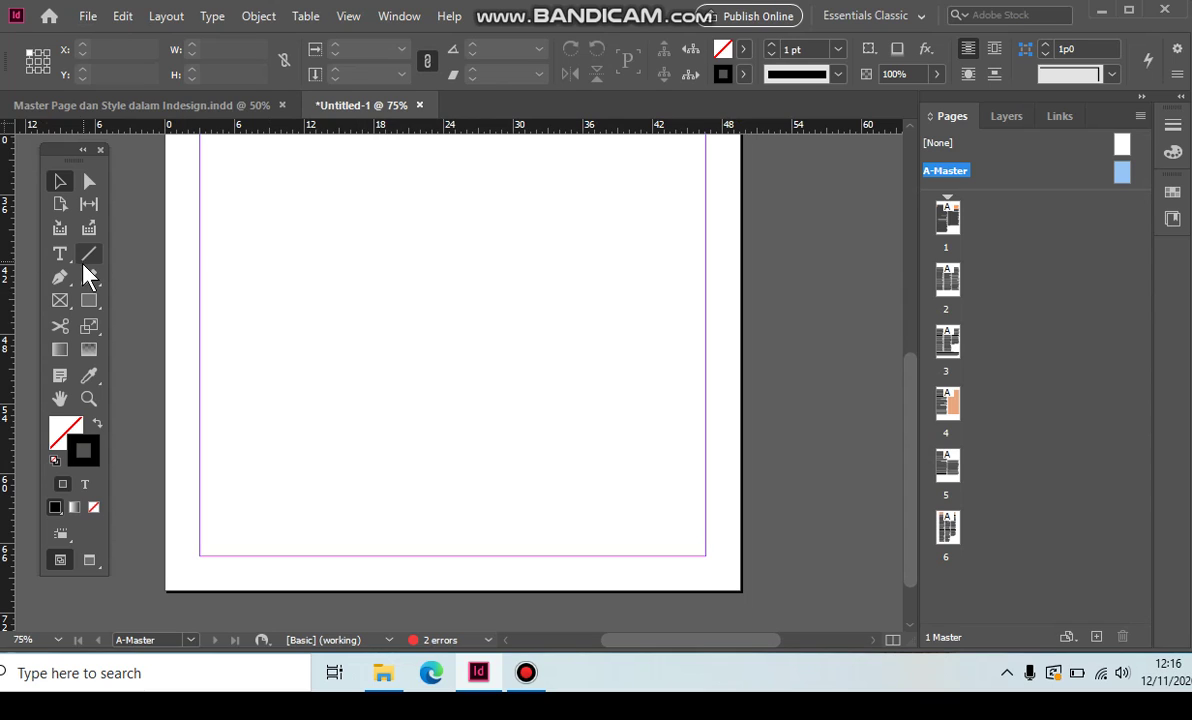
click(88, 299)
drag(300, 544, 629, 554)
Swap the rectangle's stroke and fill so it has no outline, and set its fill to orange e3a22d.
click(98, 423)
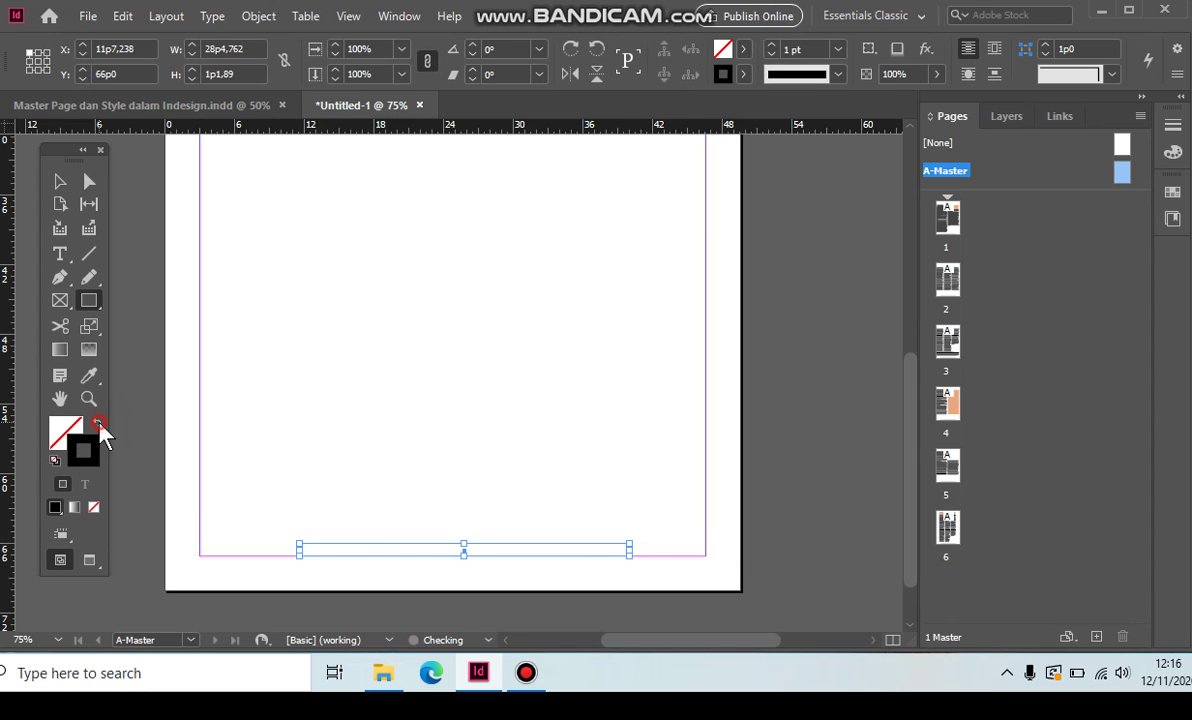
double_click(66, 430)
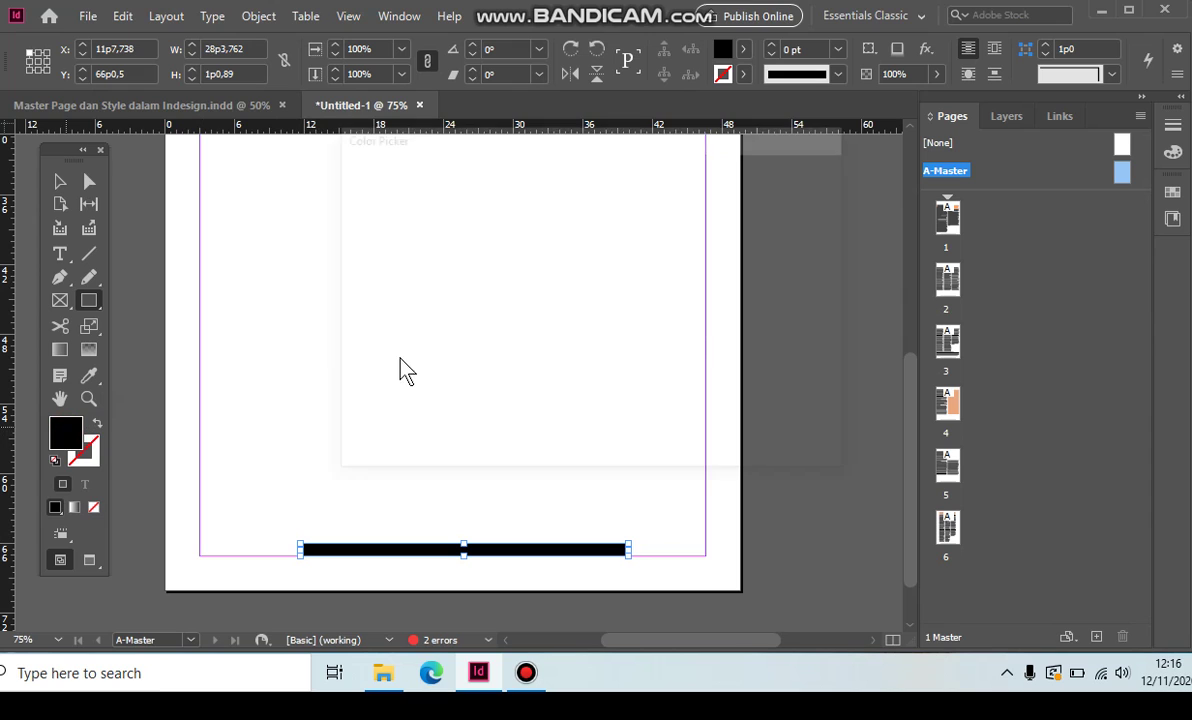
drag(603, 255, 612, 221)
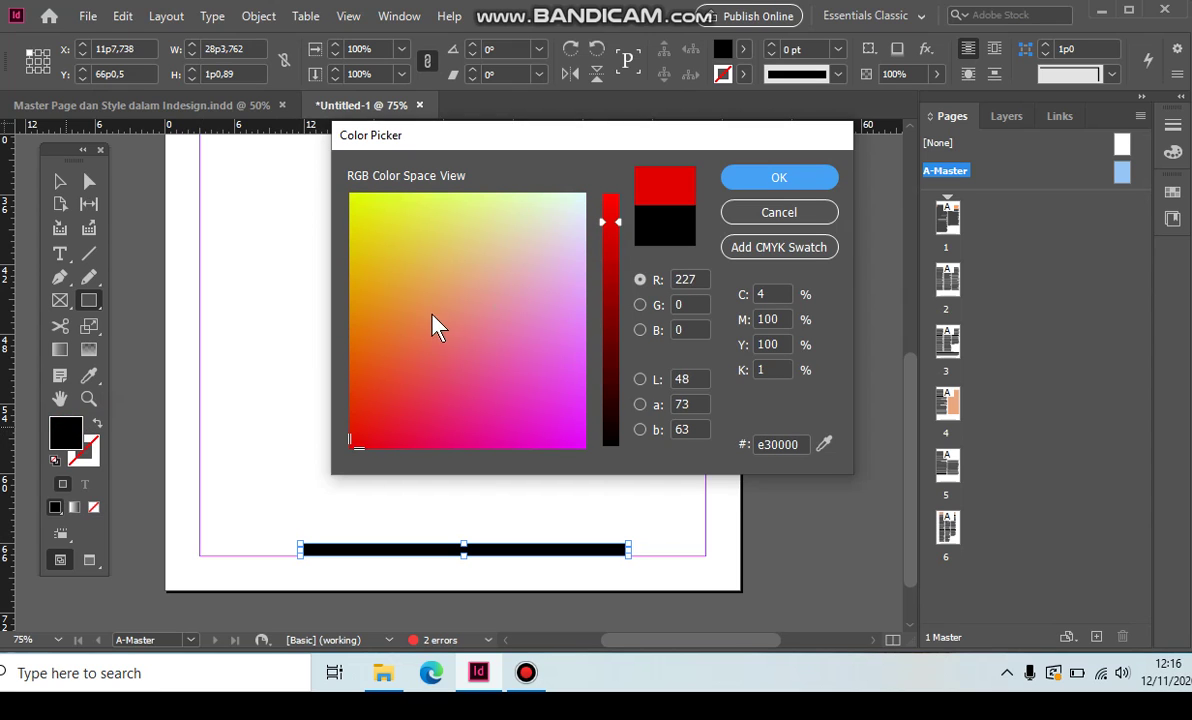
click(400, 314)
drag(400, 314, 391, 285)
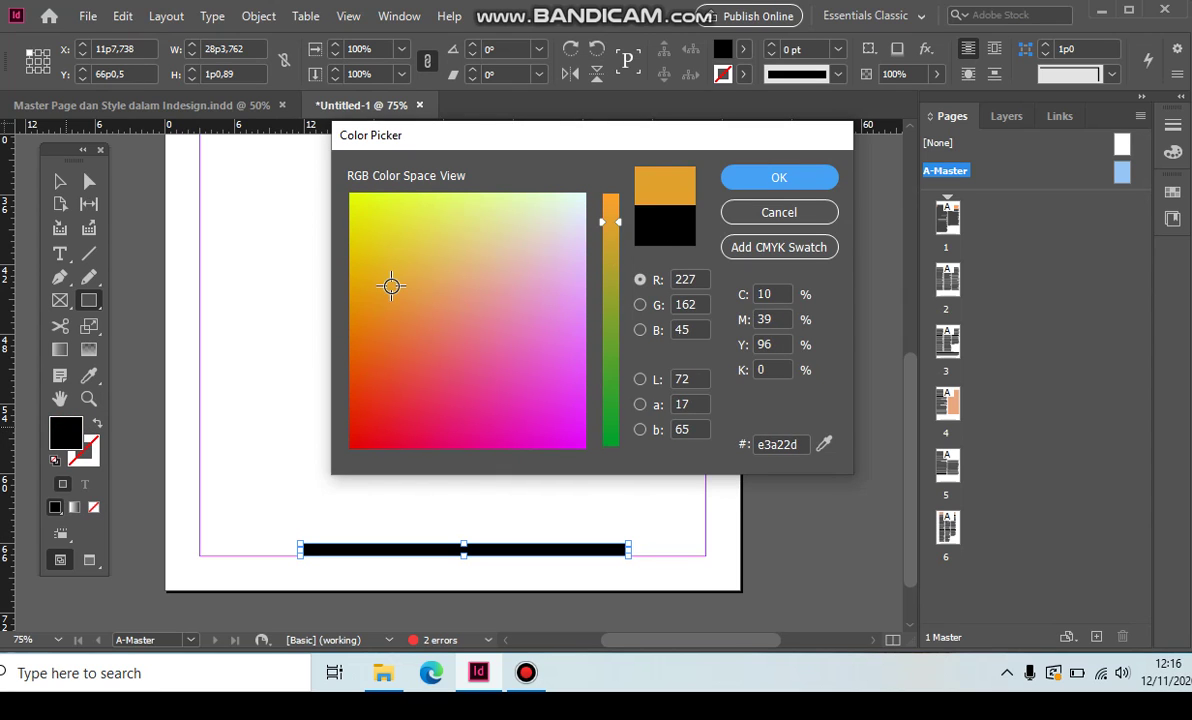
click(733, 177)
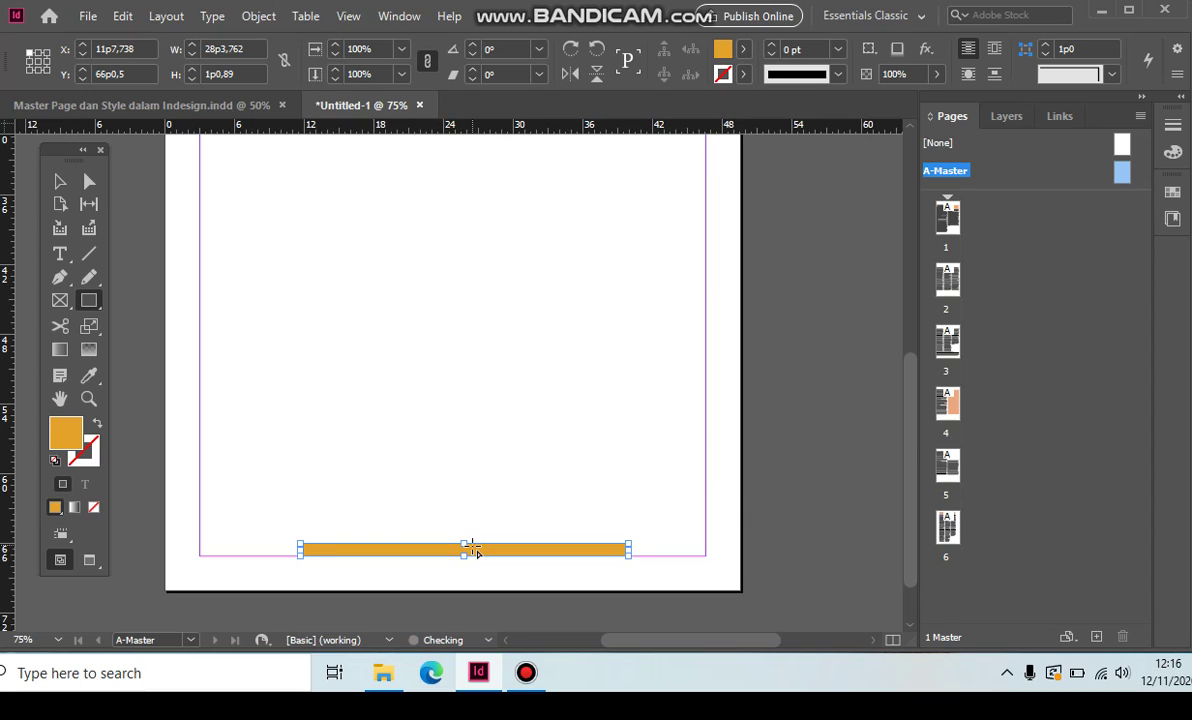
click(62, 183)
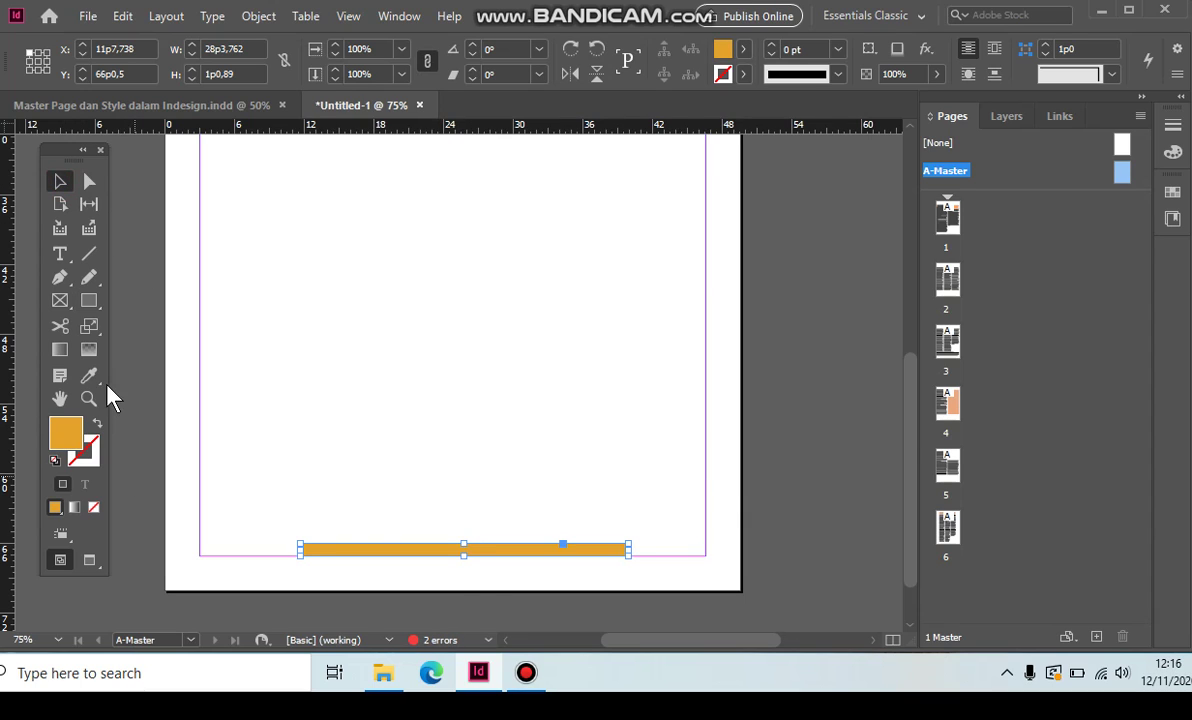
Add a text frame above the orange bar's start on the master page reading "Nasional Geo" at 12 pt.
click(63, 256)
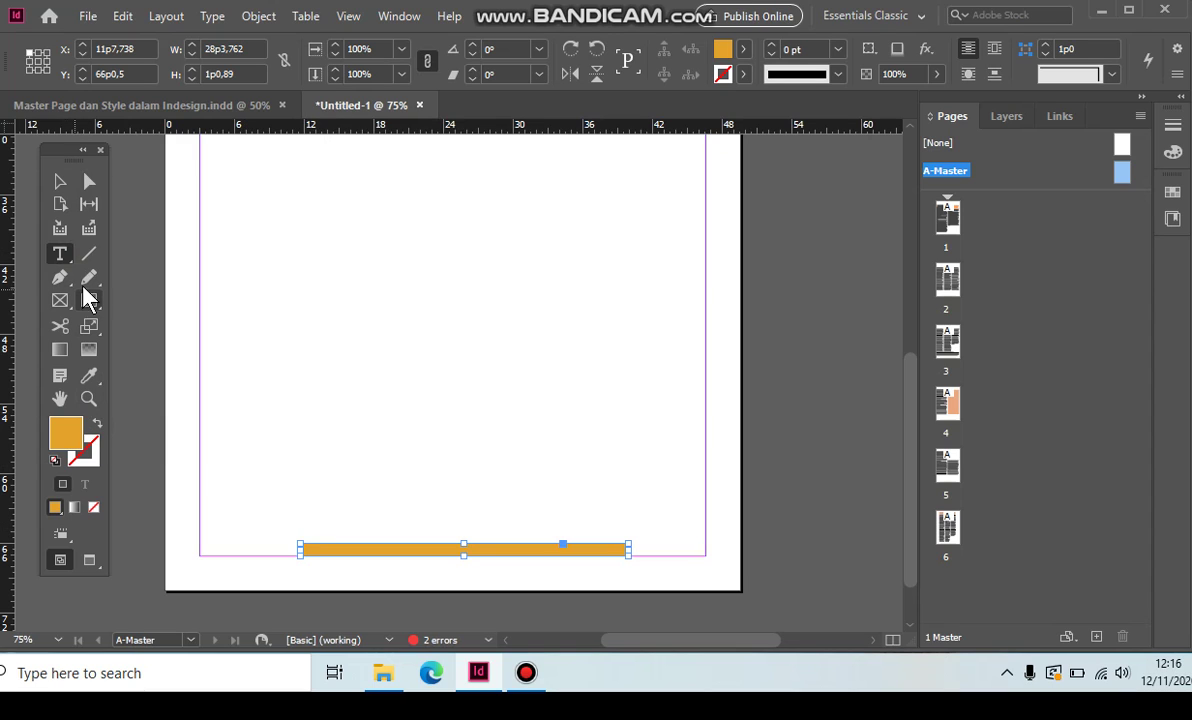
drag(294, 501, 456, 538)
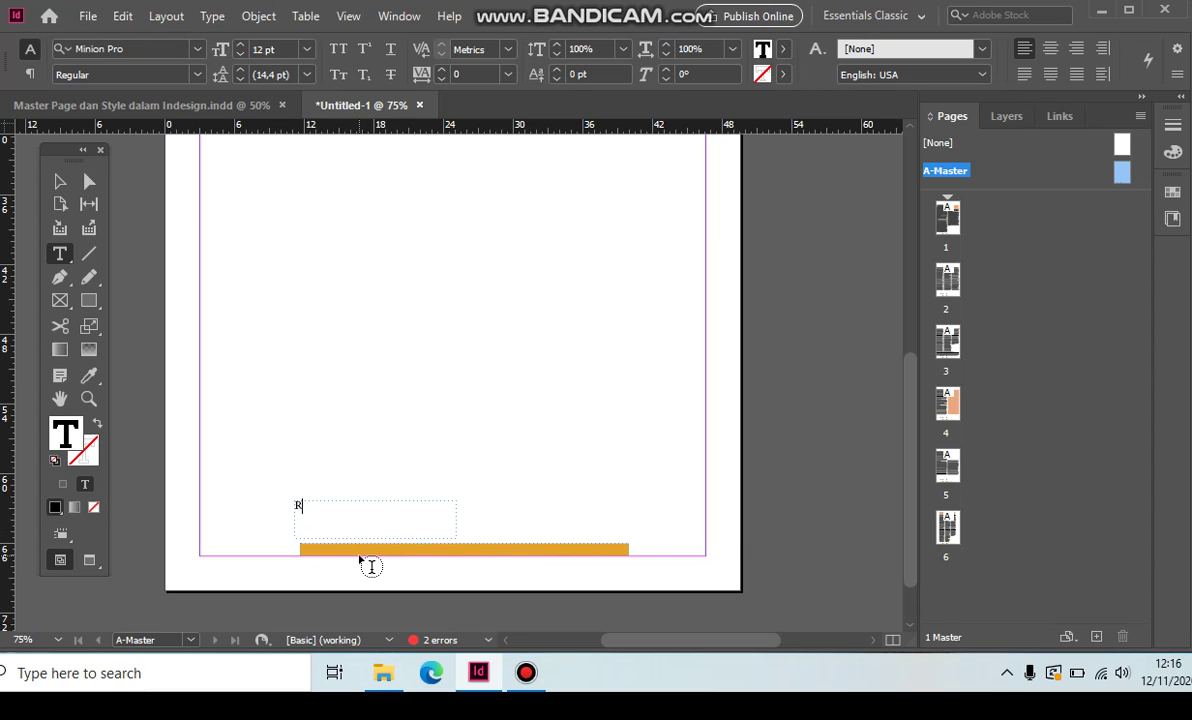
key(BackSpace)
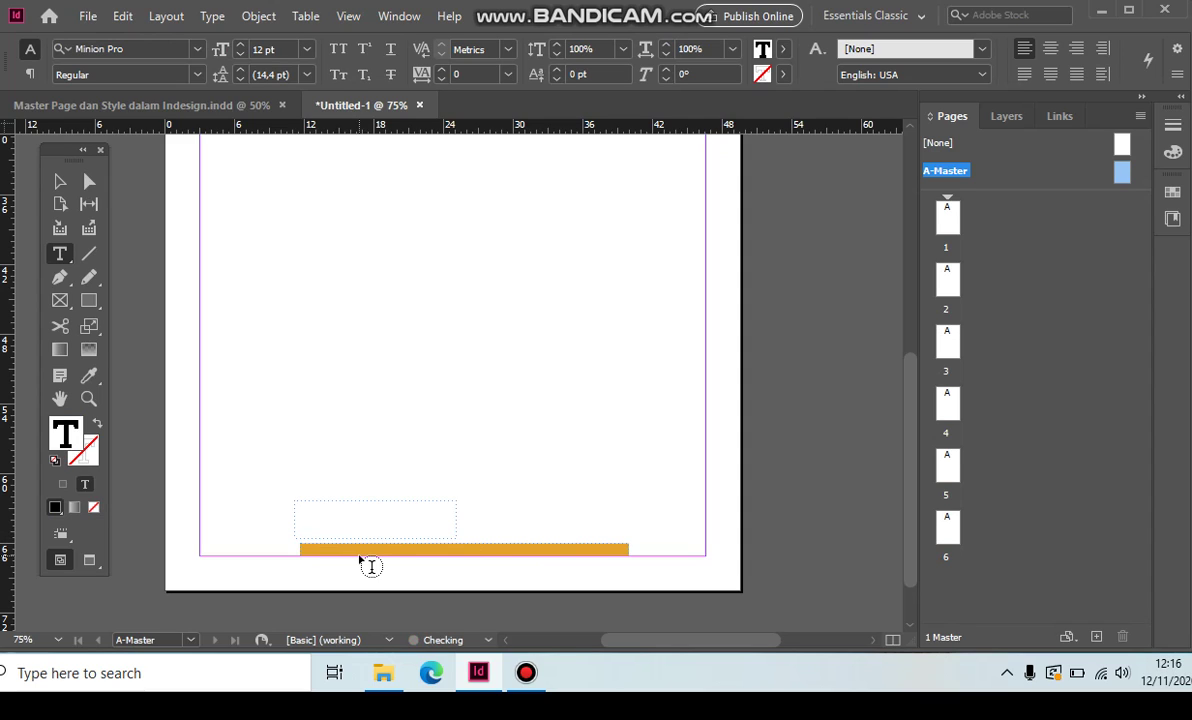
text(Nasional Geo)
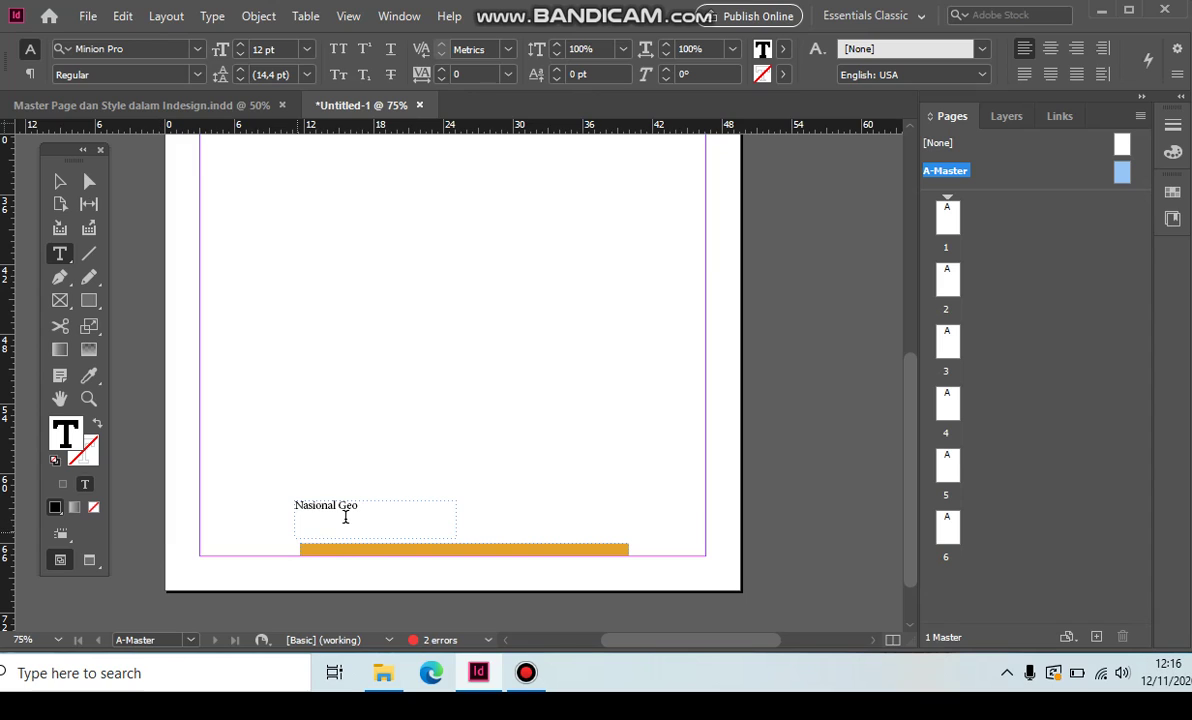
drag(362, 508, 263, 500)
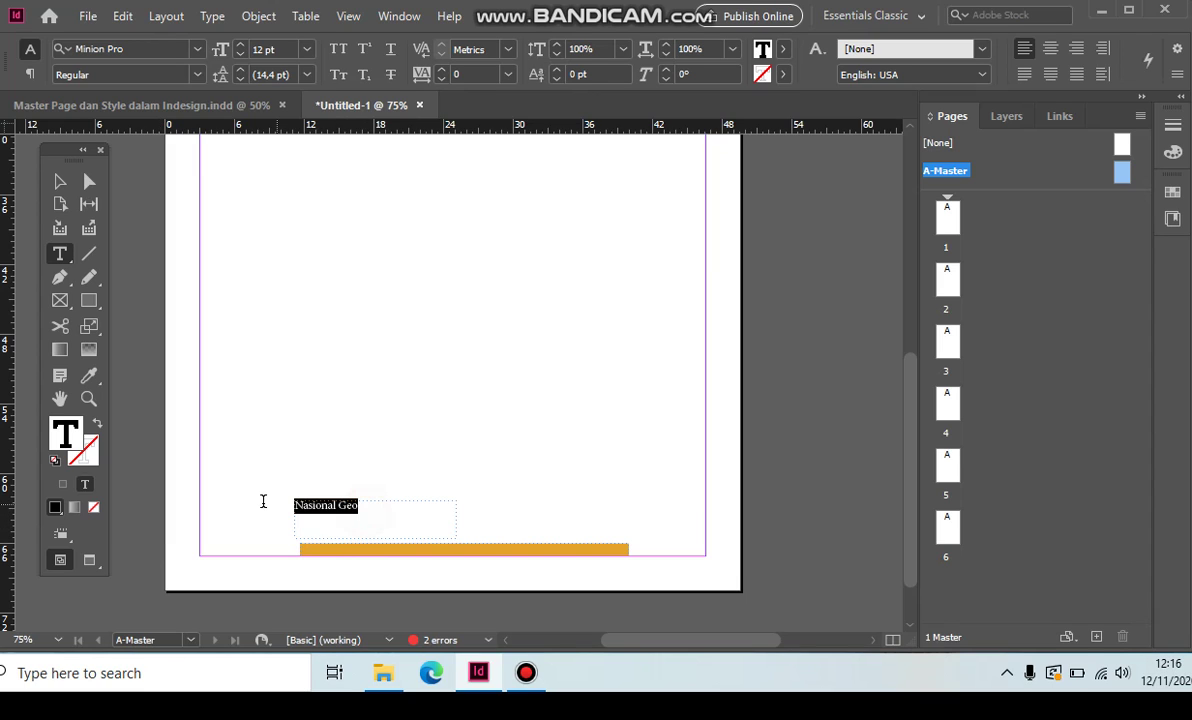
click(307, 50)
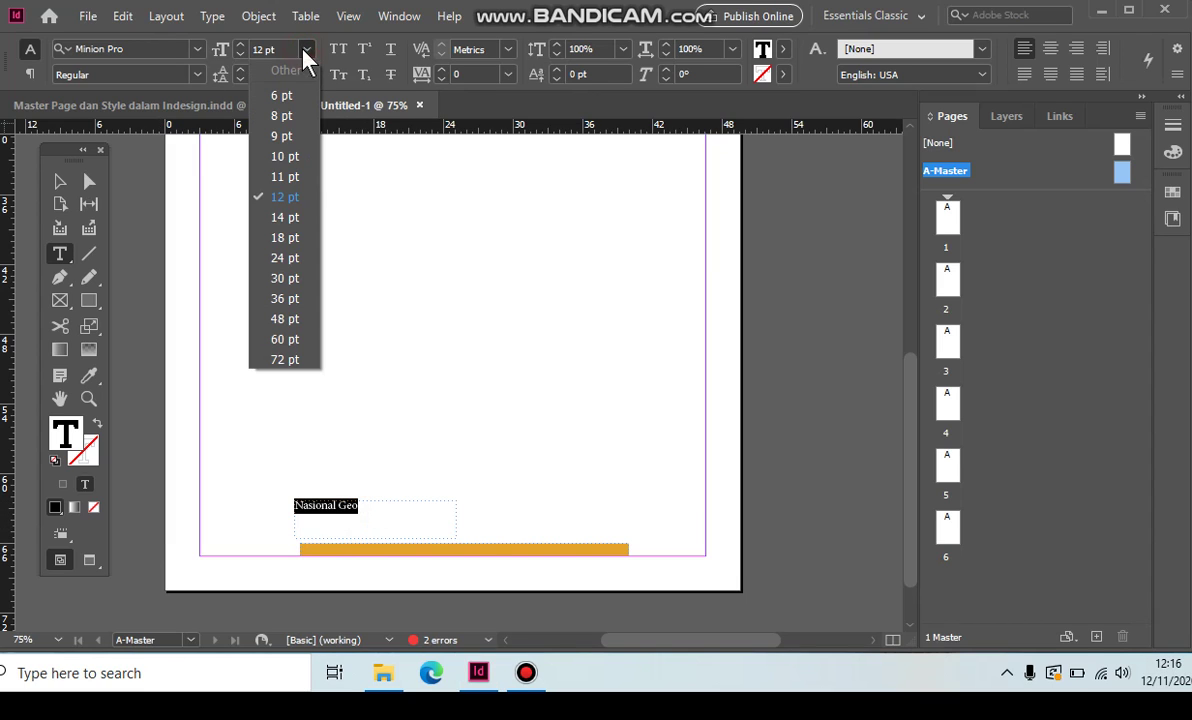
click(300, 203)
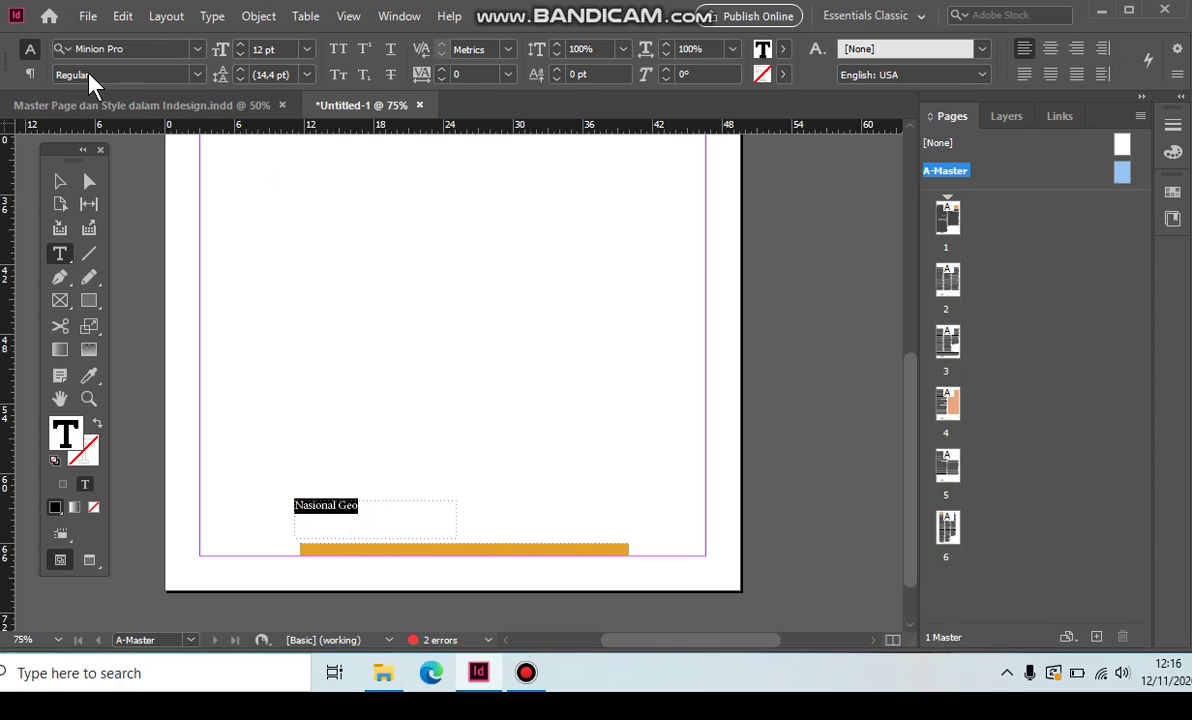
Shrink the "Nasional Geo" frame to about 10p11 by 1p1 and move it onto the bottom margin, with its text just before the orange bar.
click(59, 181)
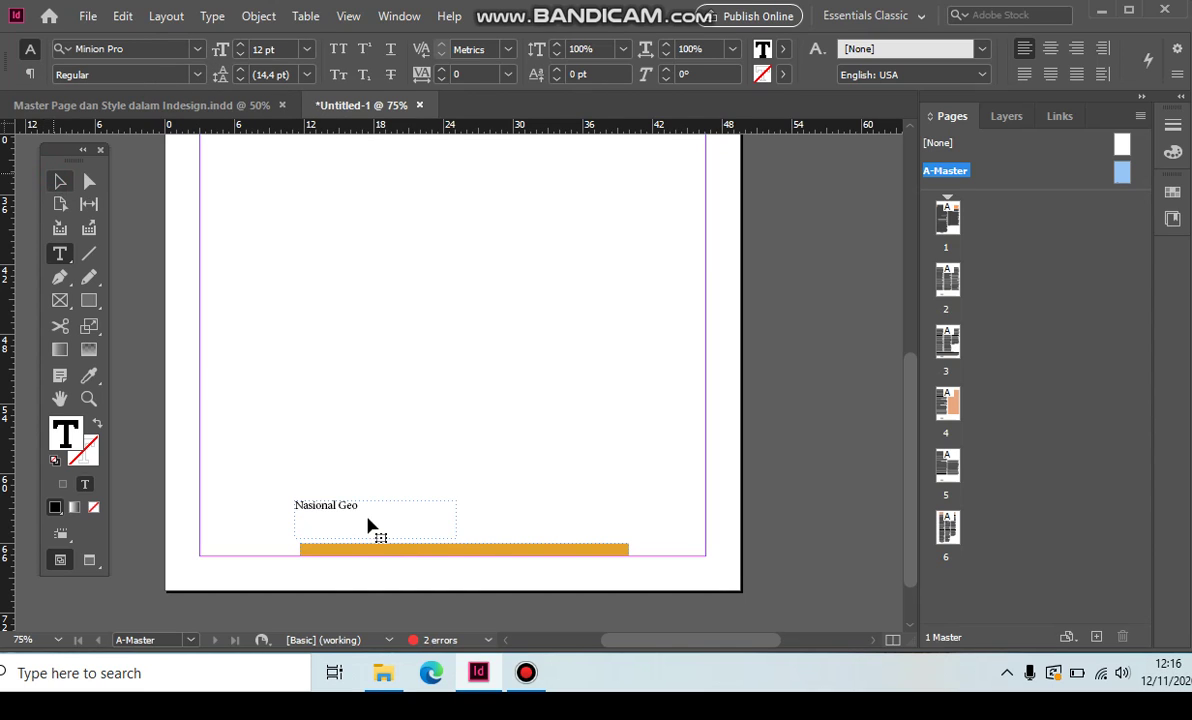
click(452, 537)
drag(456, 538, 418, 514)
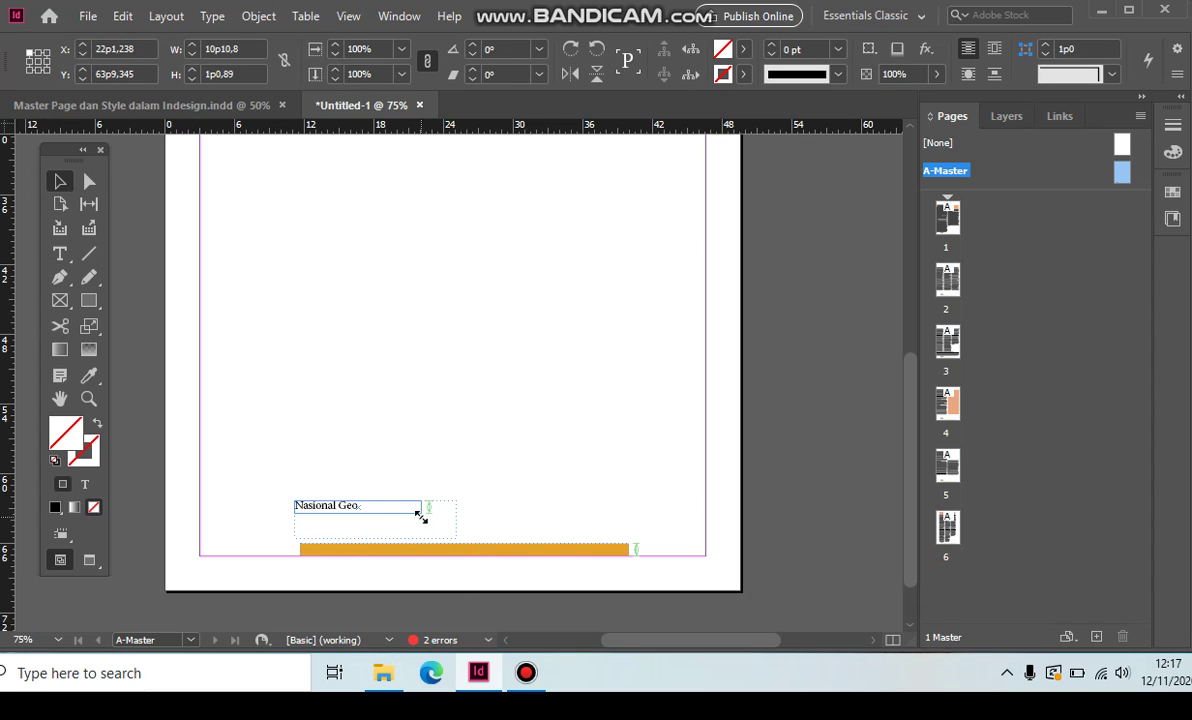
drag(335, 512, 265, 557)
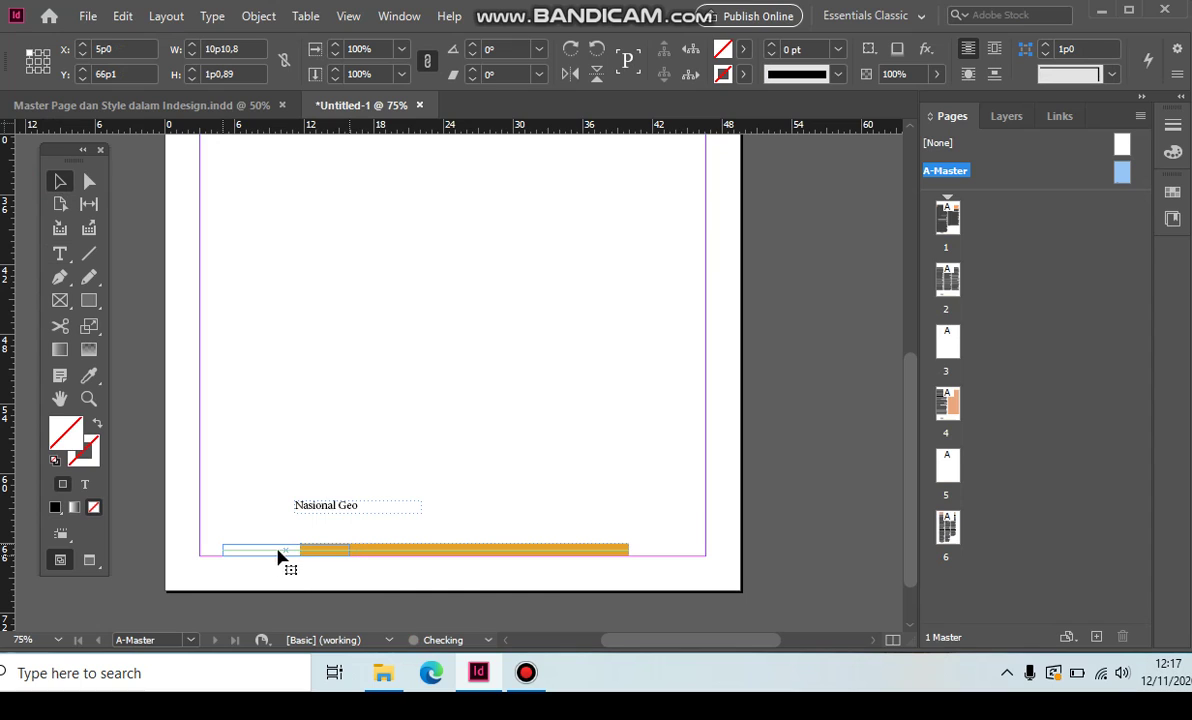
click(281, 552)
click(583, 574)
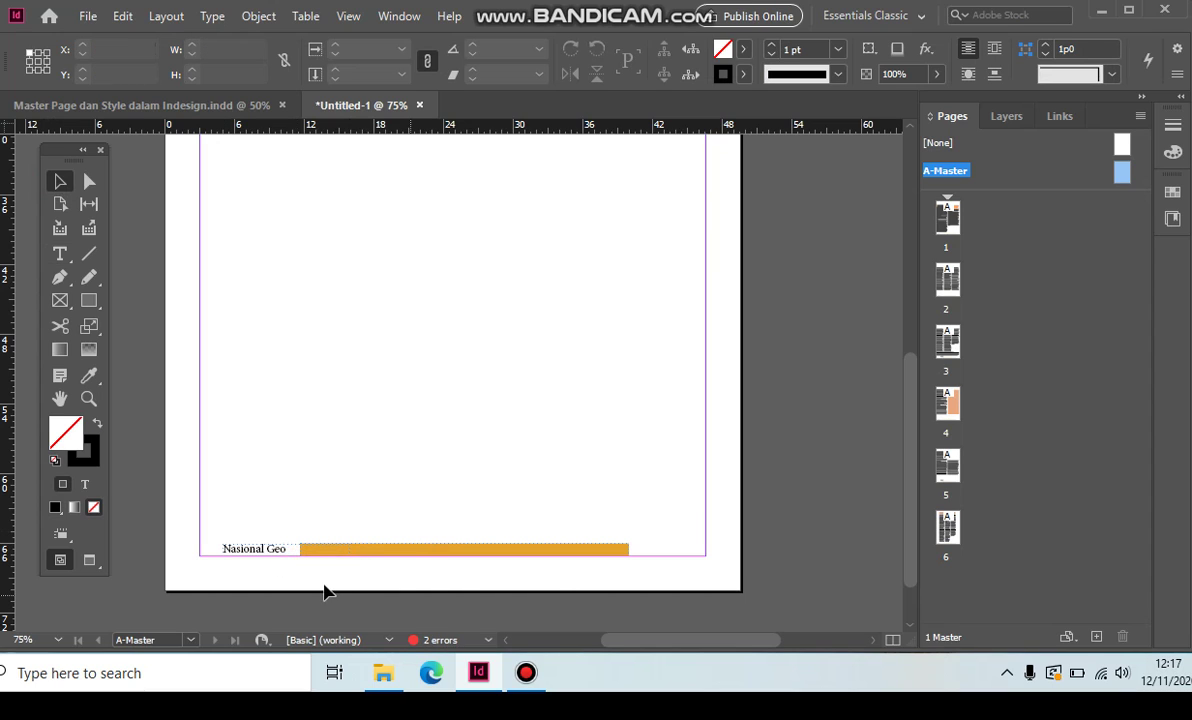
click(58, 256)
drag(637, 536, 659, 562)
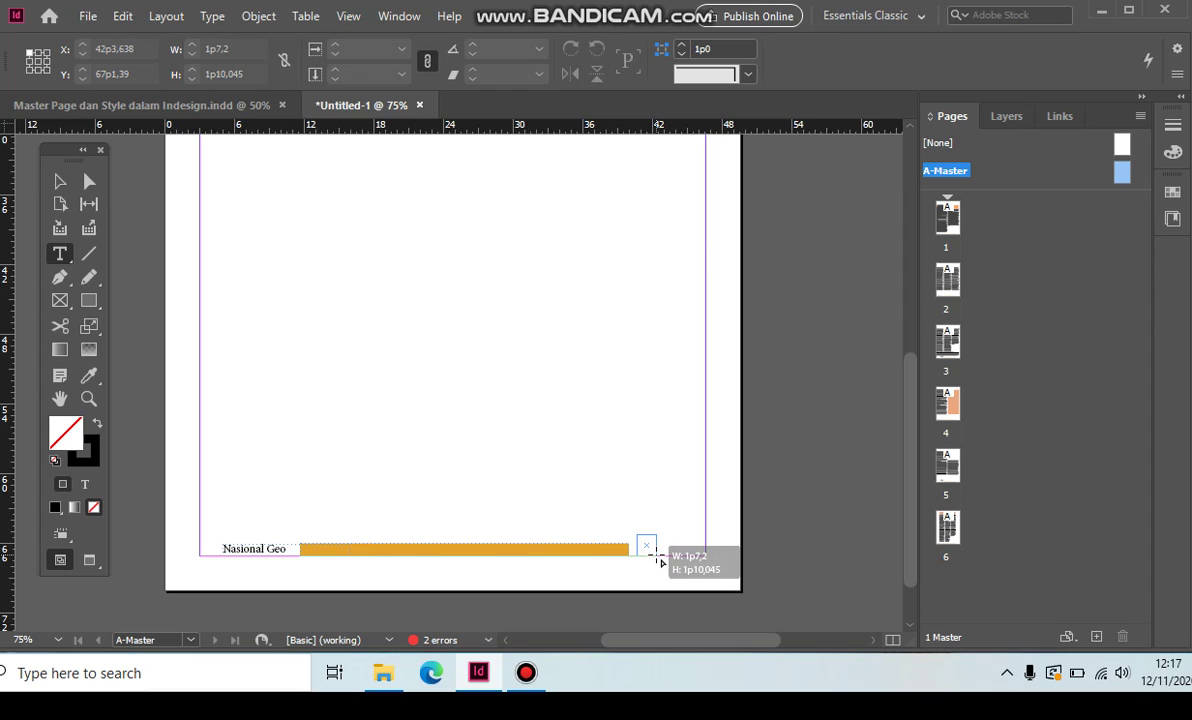
drag(659, 562, 707, 562)
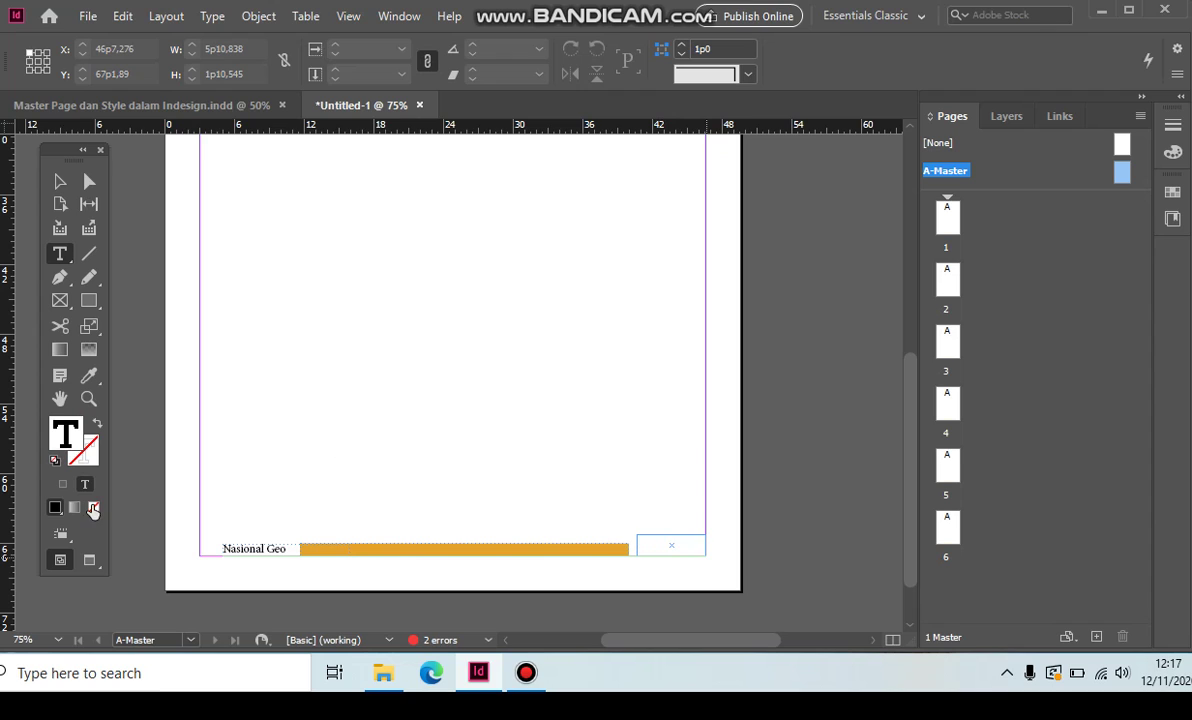
click(60, 182)
click(657, 532)
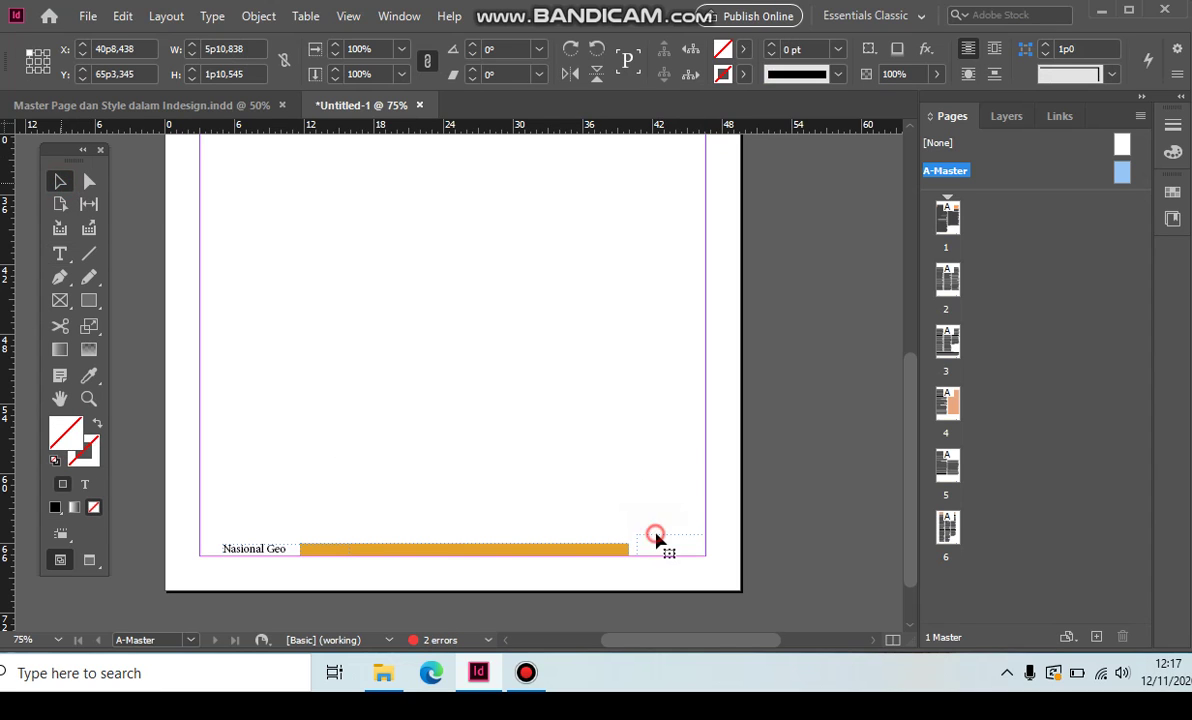
click(774, 526)
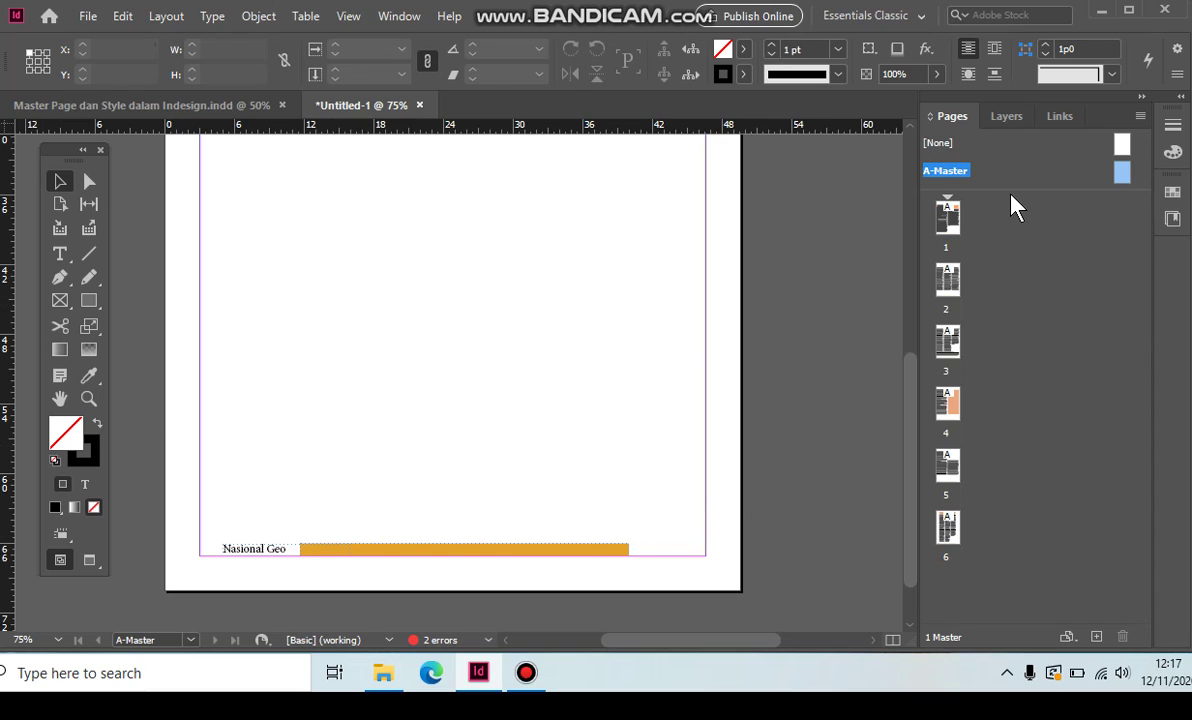
Apply A-Master to all pages of the document.
right_click(1122, 176)
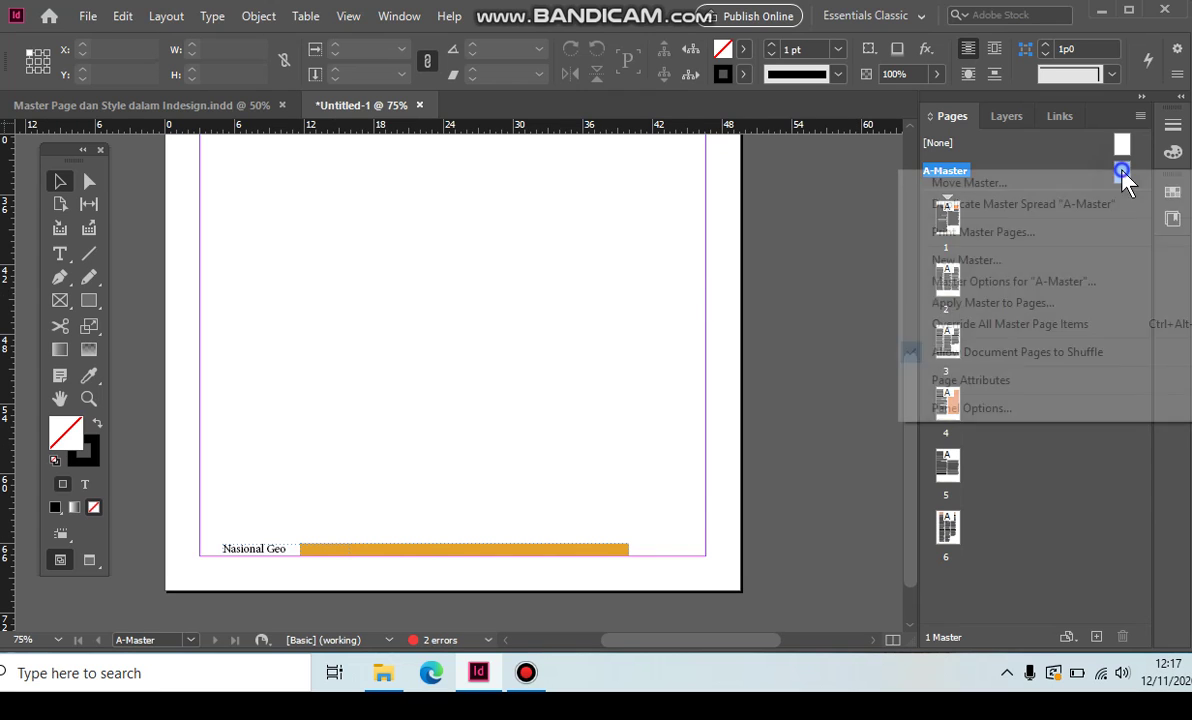
click(1032, 304)
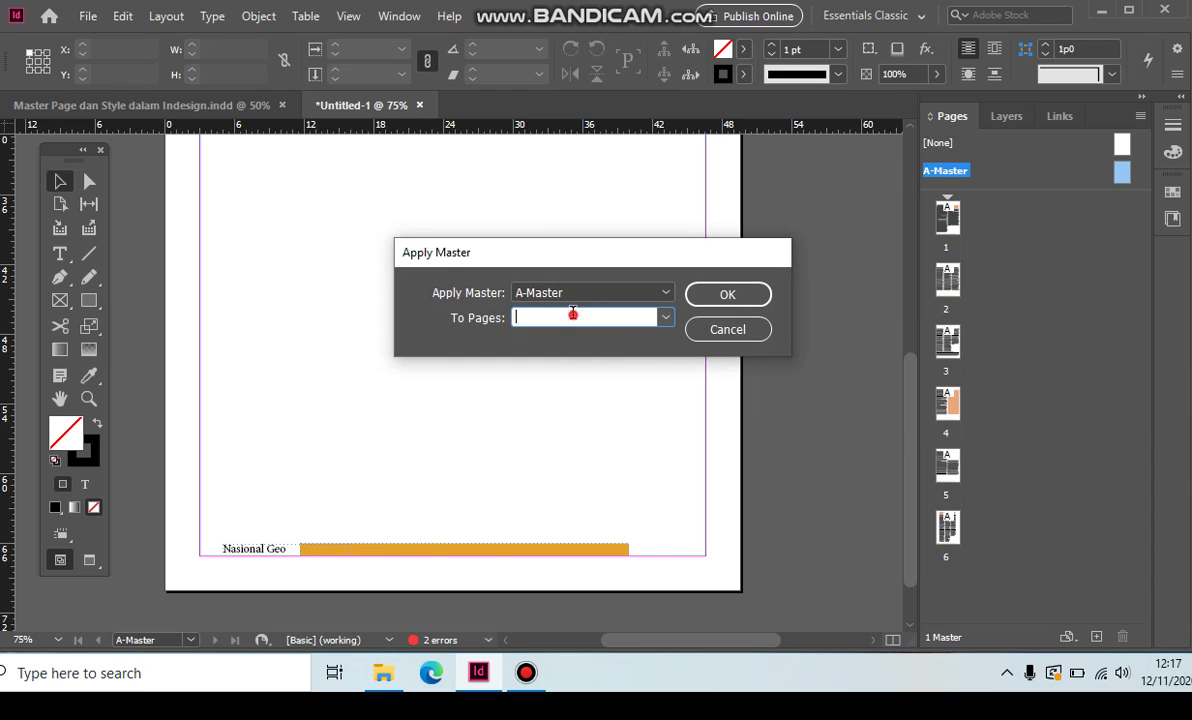
click(665, 320)
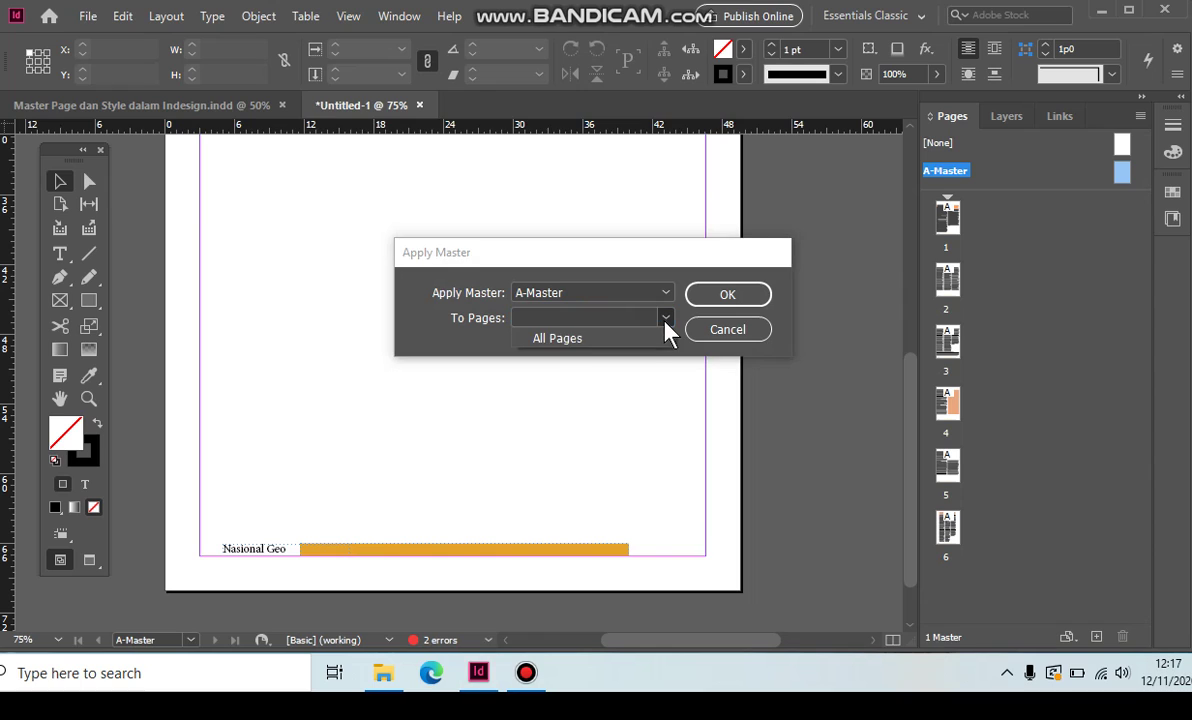
click(563, 340)
click(740, 299)
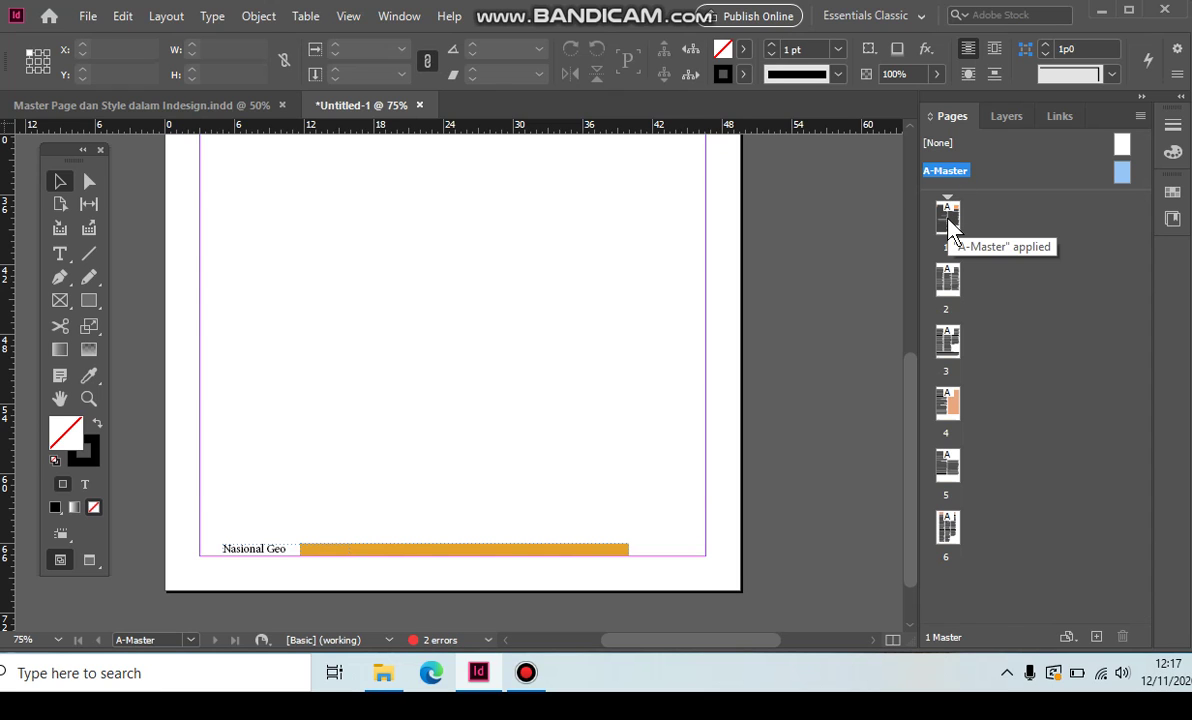
Review the master footer on pages 1 to 3 in Preview mode, without guides or frame edges.
double_click(948, 222)
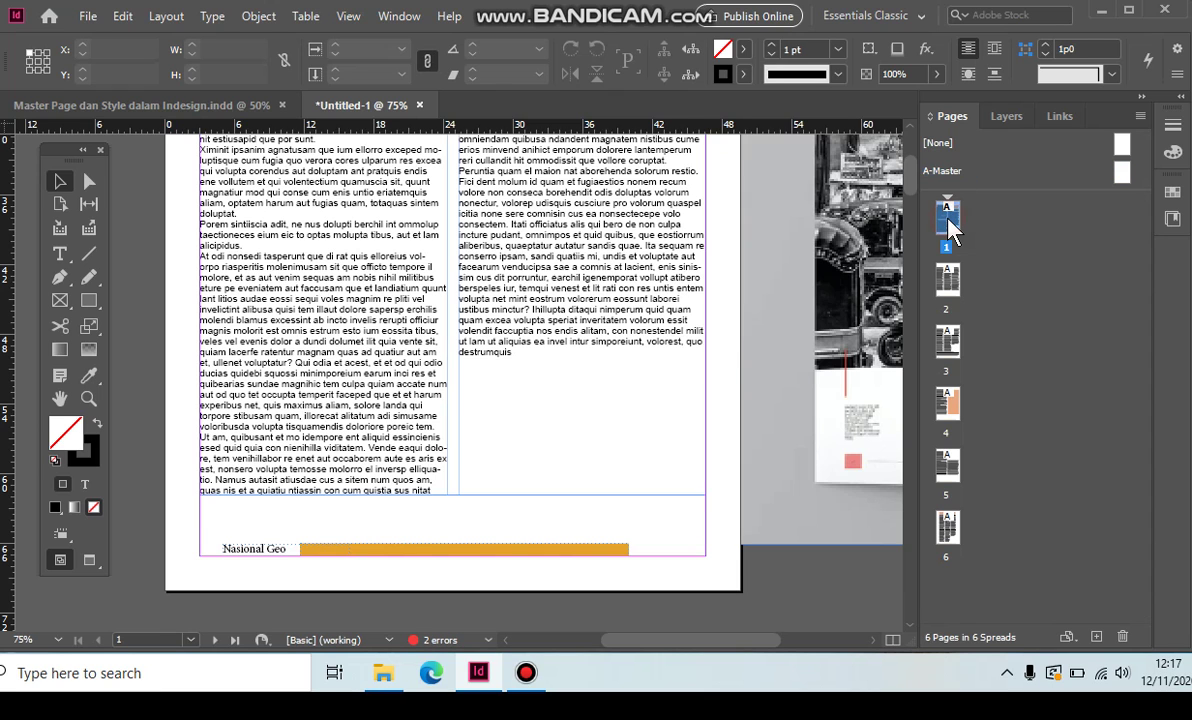
click(773, 503)
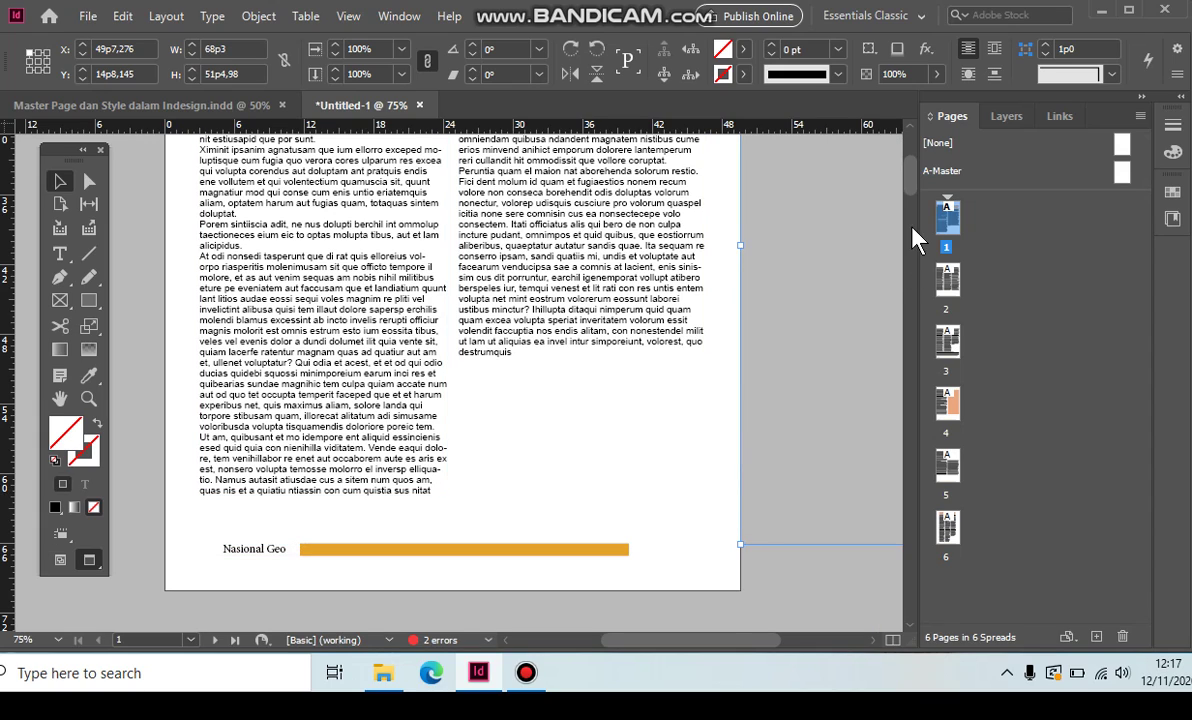
scroll(908, 148, up, 5)
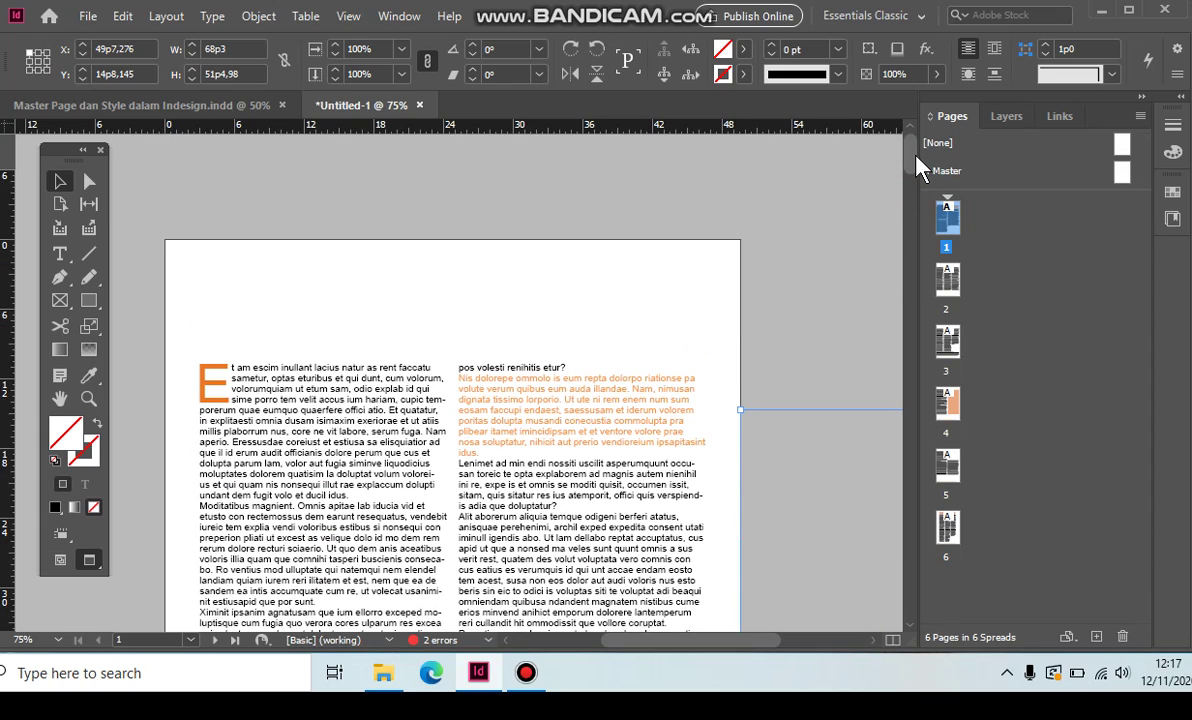
drag(916, 157, 948, 226)
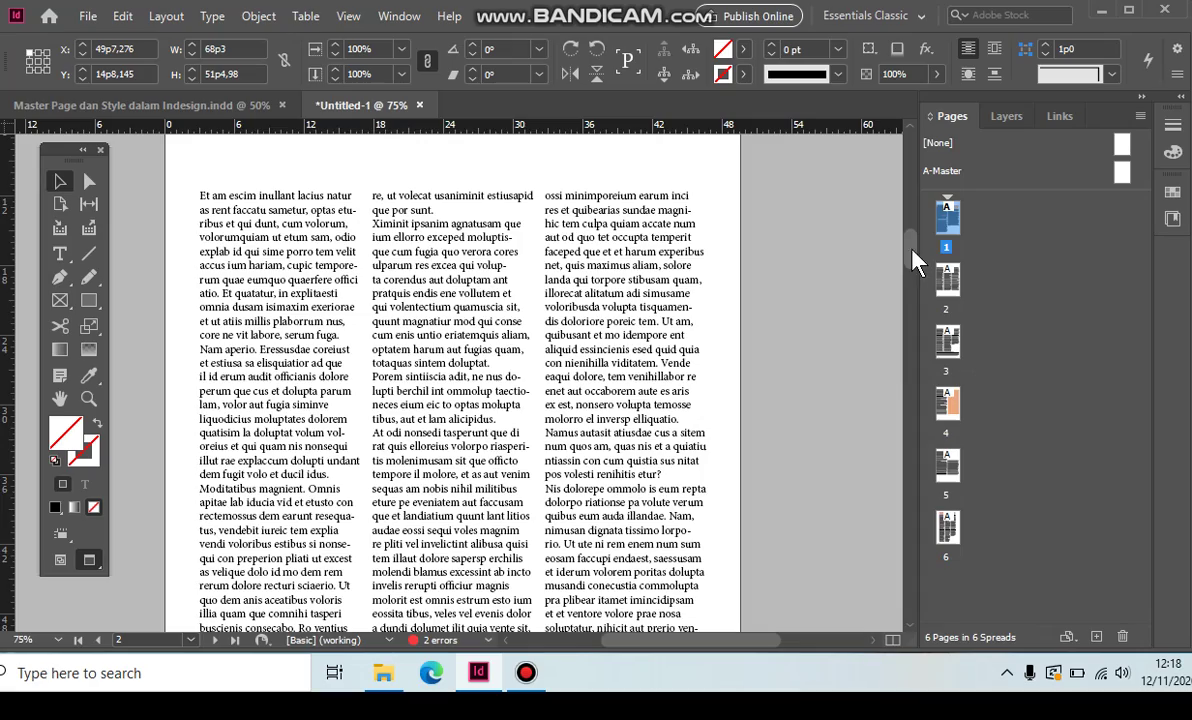
drag(912, 250, 932, 315)
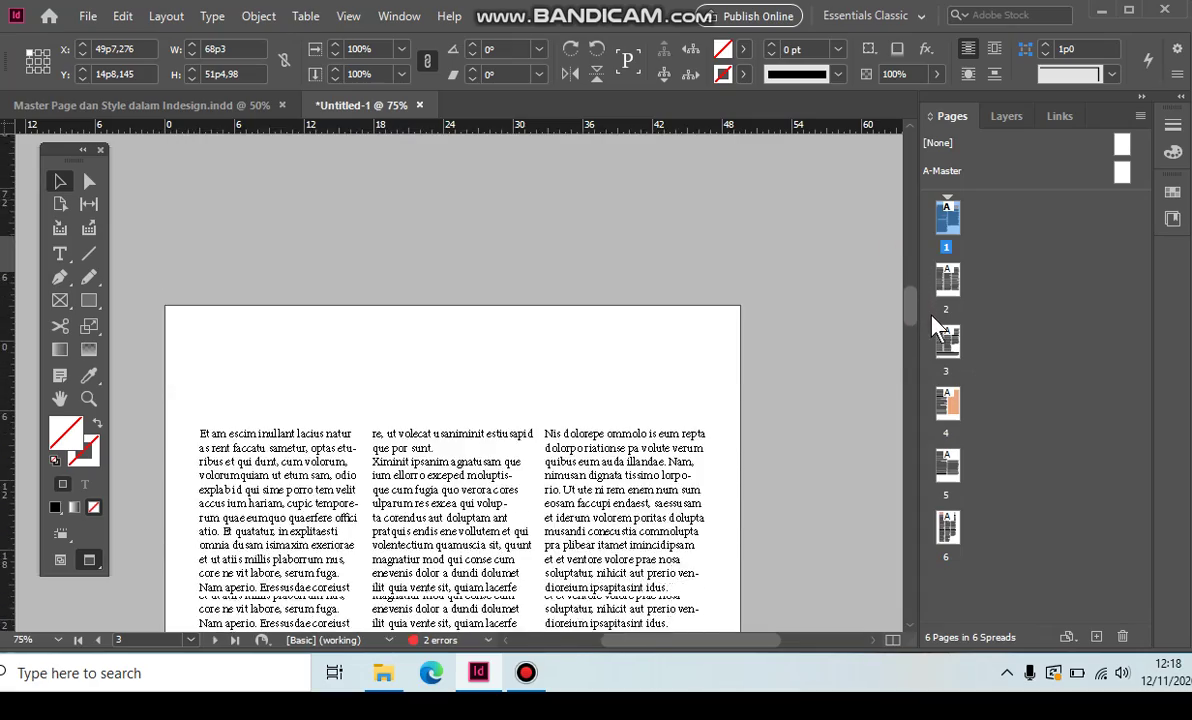
scroll(869, 301, down, 8)
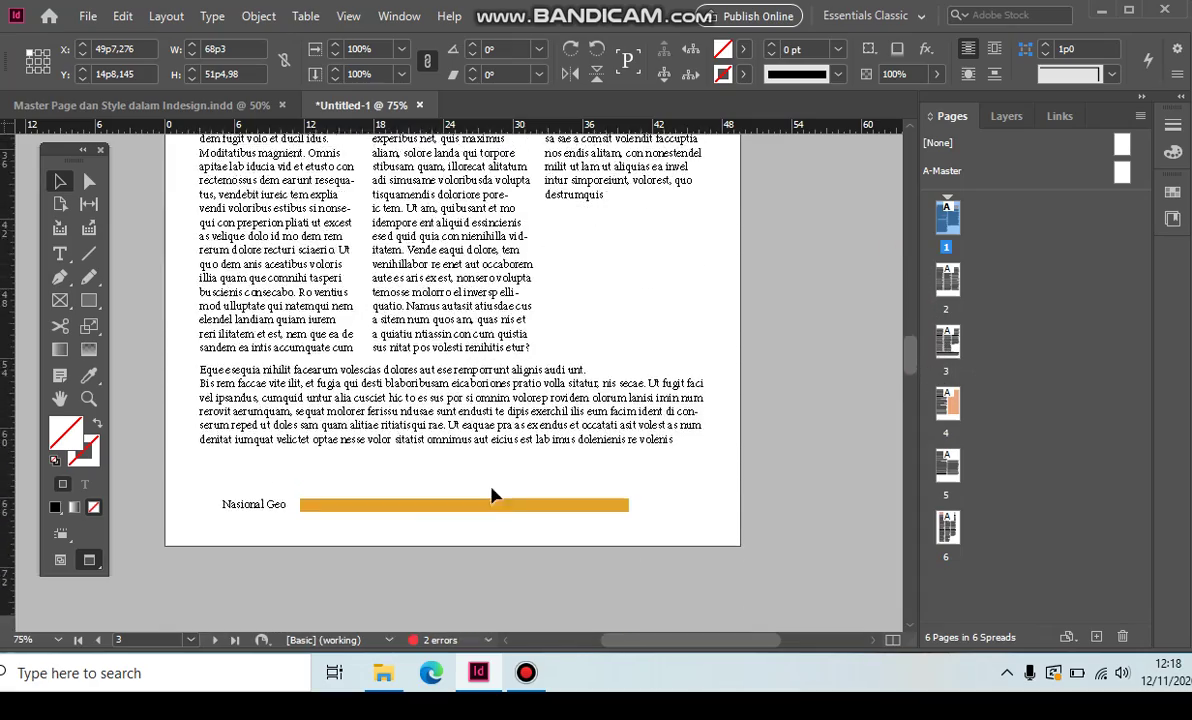
Override all master page items on page 3 so its footer can be edited separately.
click(588, 506)
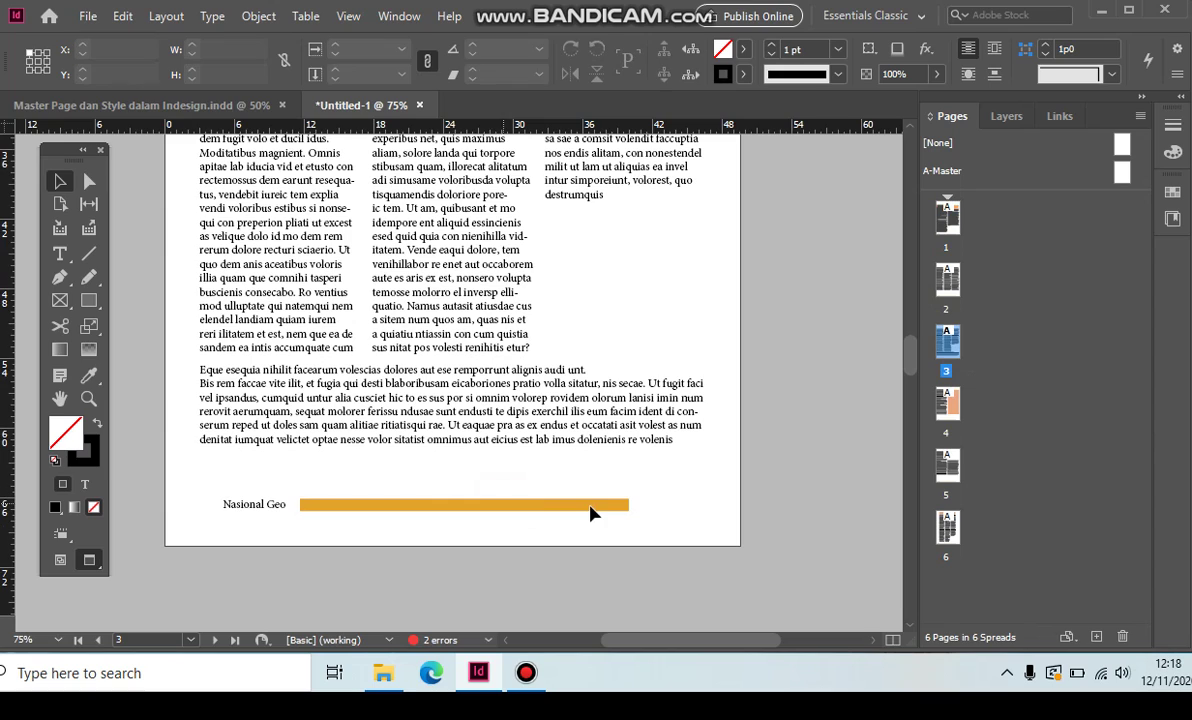
click(520, 502)
click(533, 510)
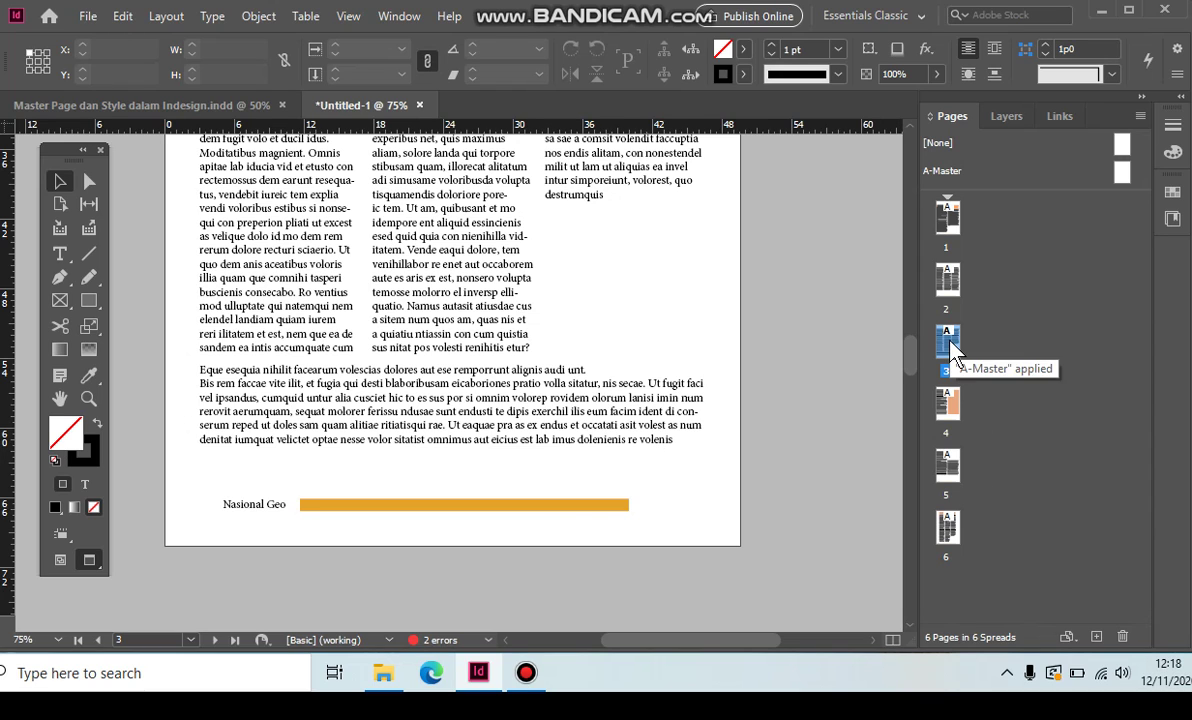
key(ctrl+0)
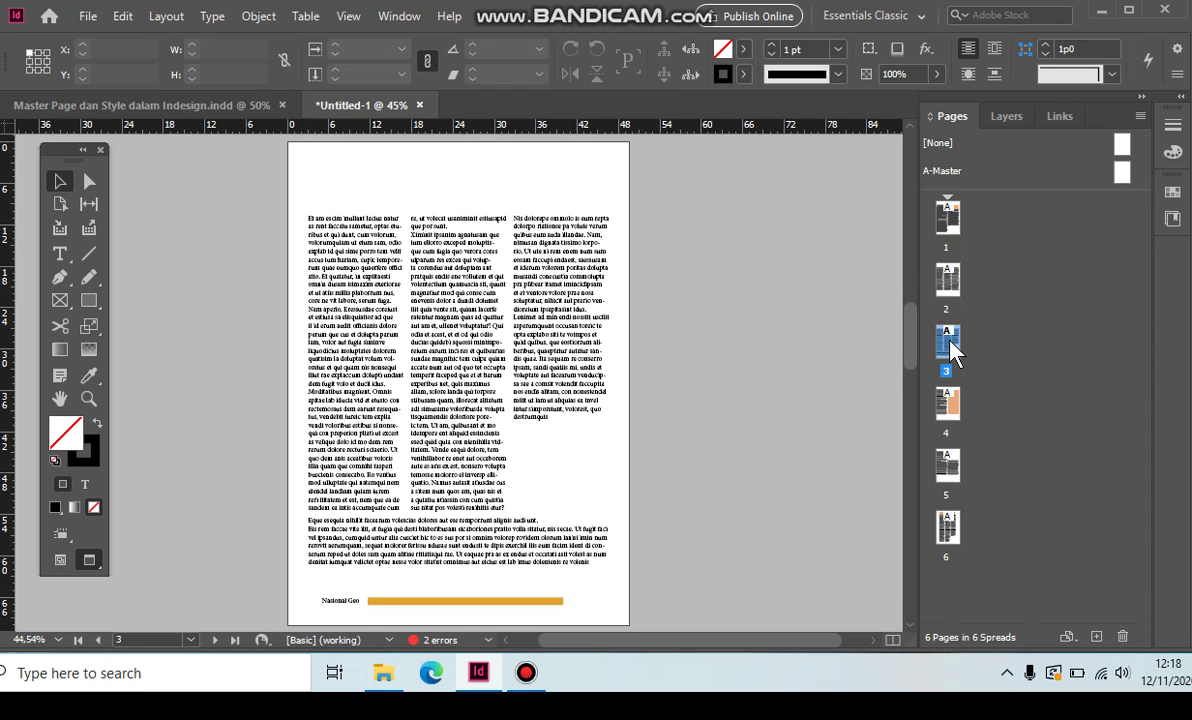
right_click(945, 340)
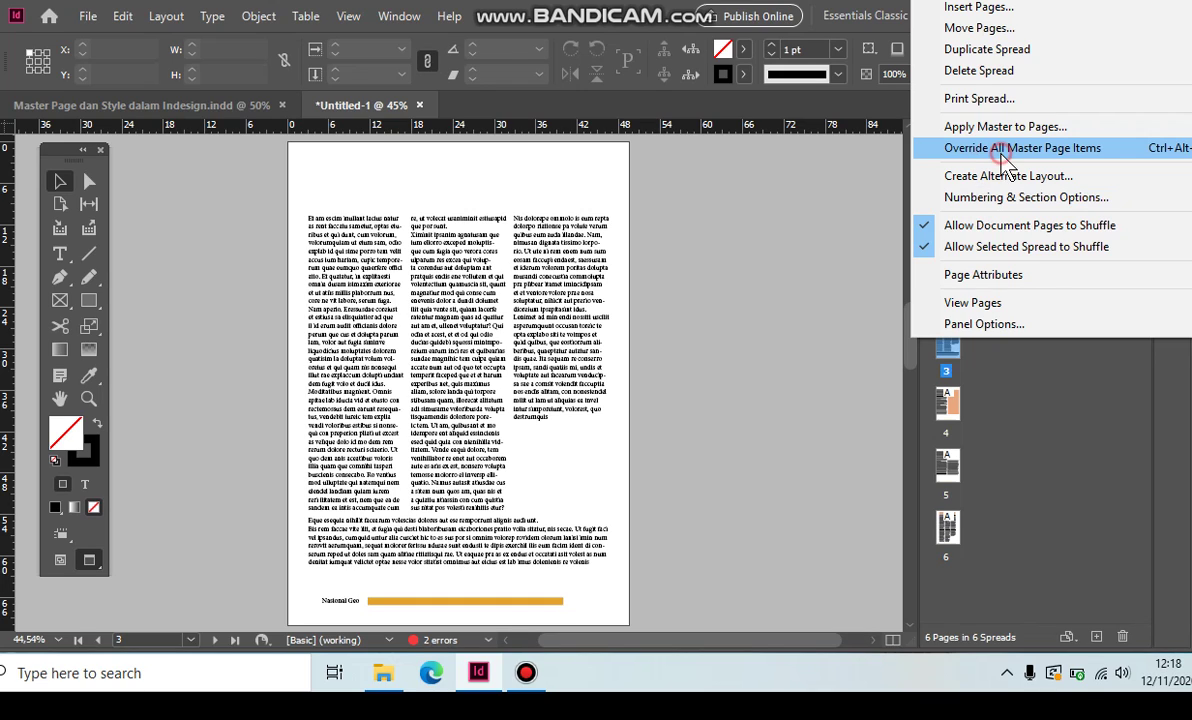
click(1003, 158)
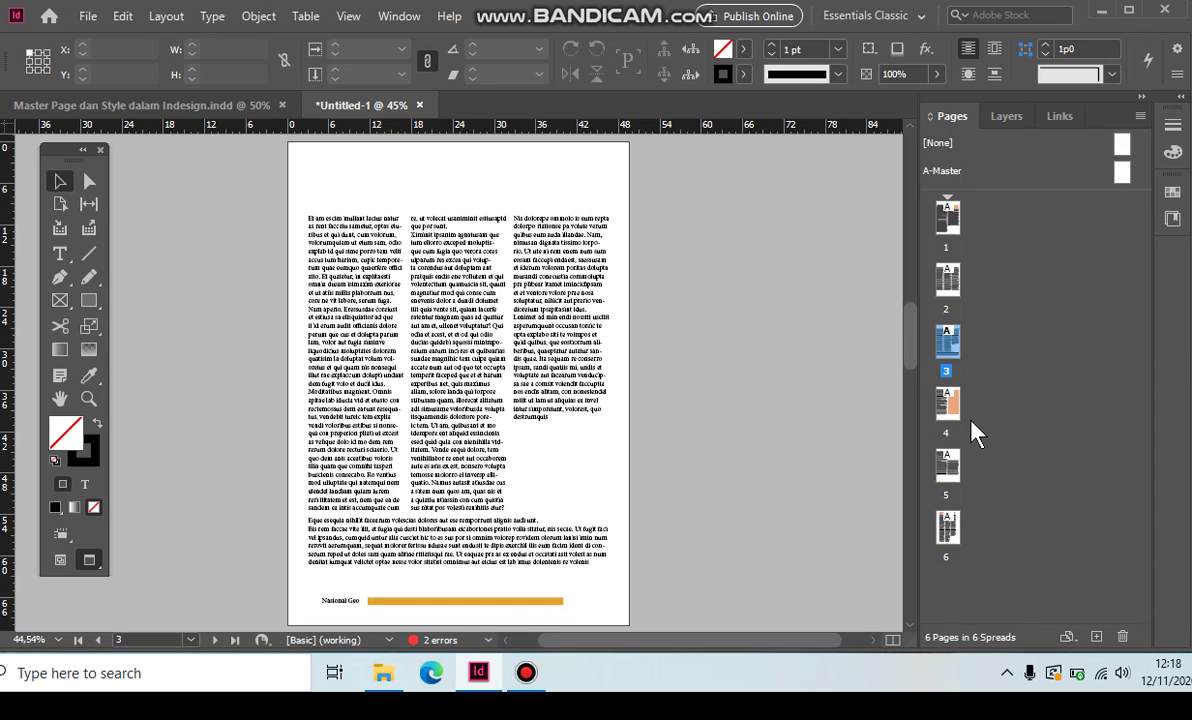
Lengthen page 3's orange footer bar so that it reaches the page's right edge.
click(522, 604)
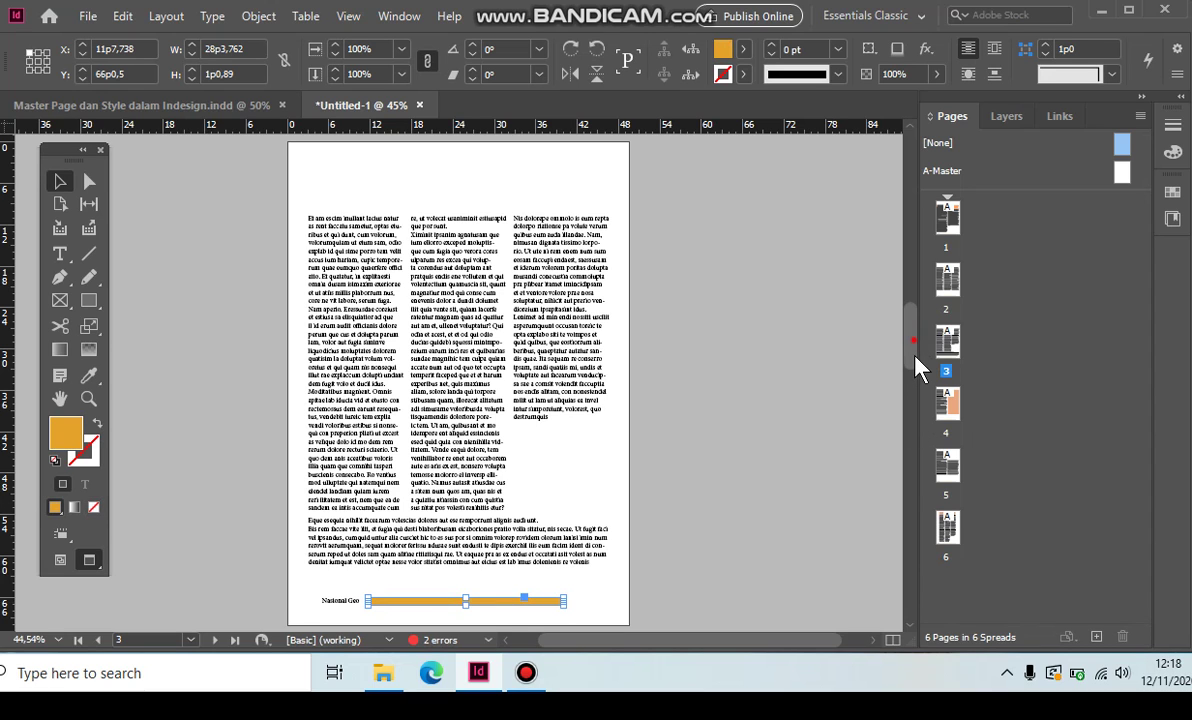
scroll(918, 370, down, 3)
click(525, 455)
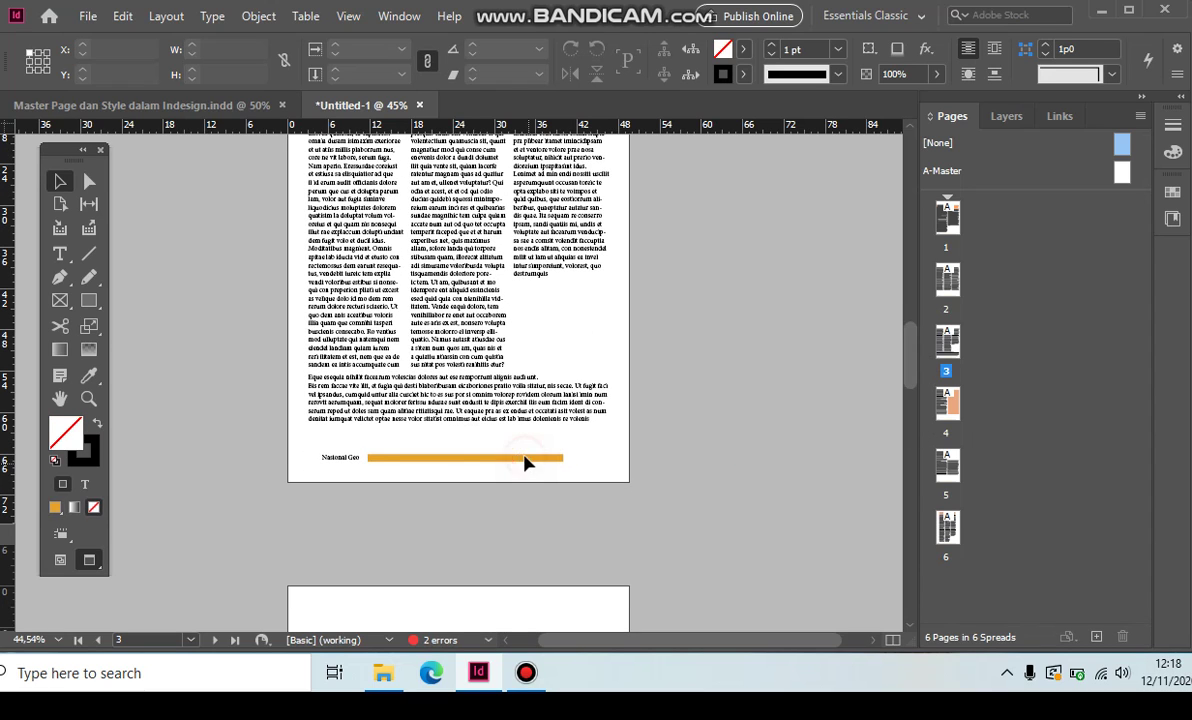
click(525, 458)
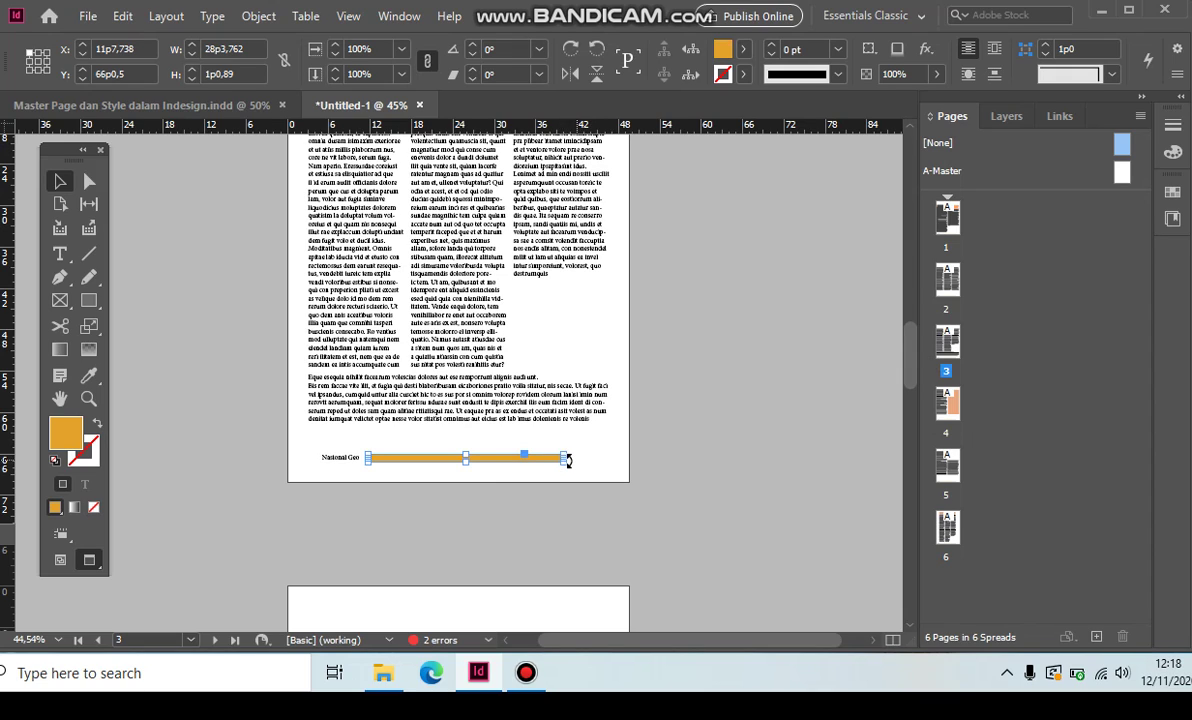
drag(565, 459, 702, 484)
click(702, 484)
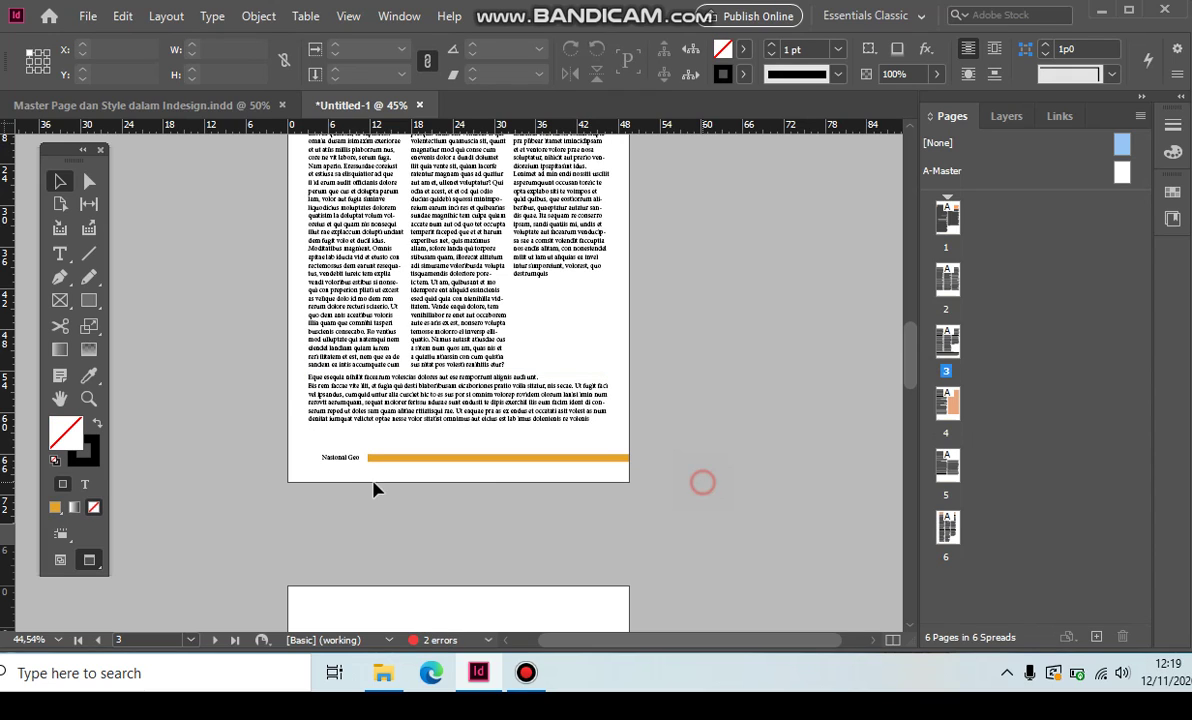
click(62, 254)
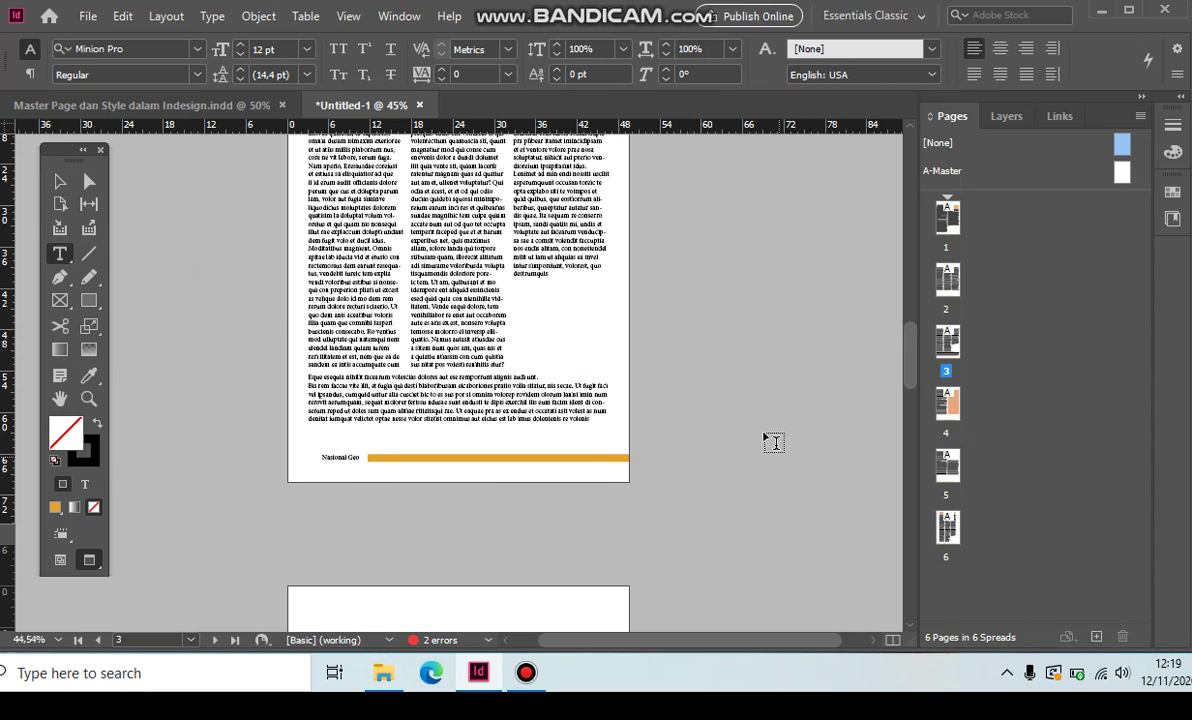
click(57, 183)
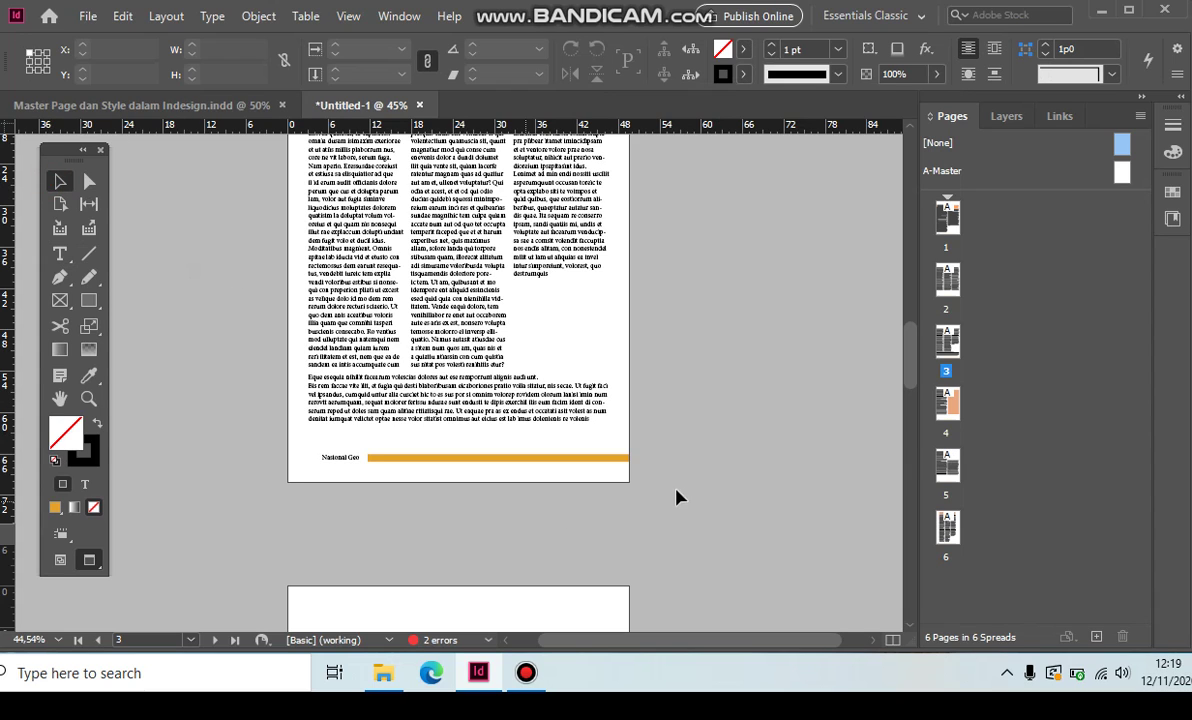
right_click(945, 345)
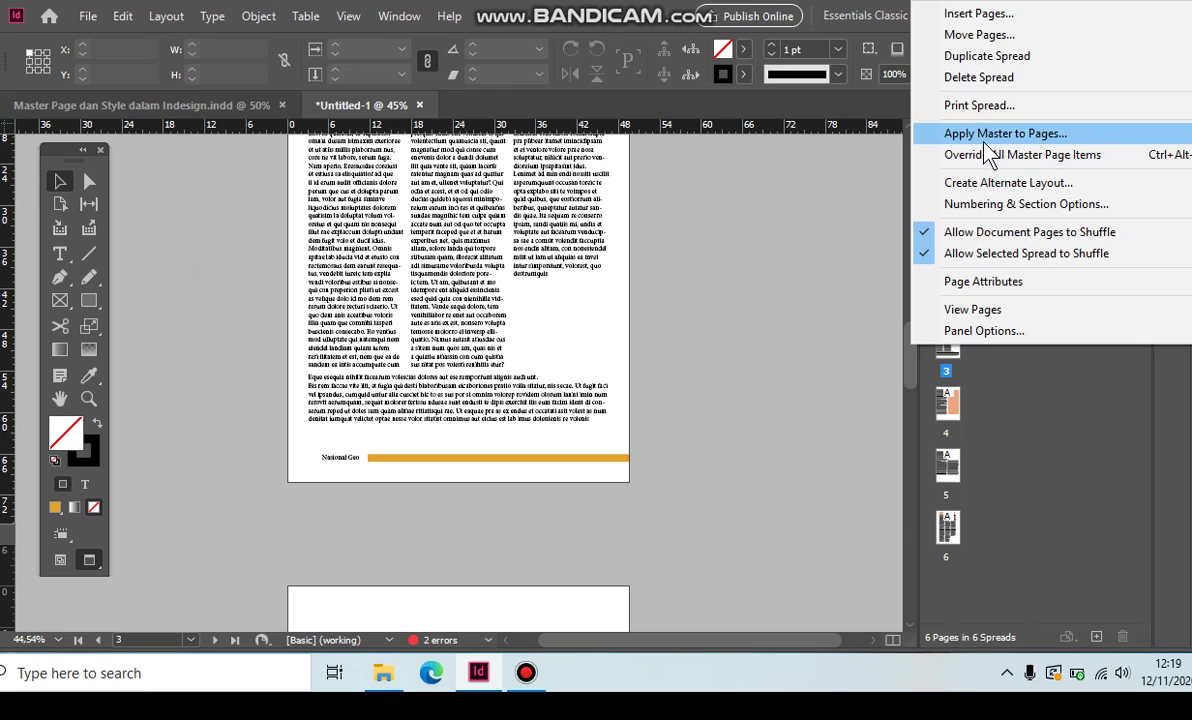
click(55, 188)
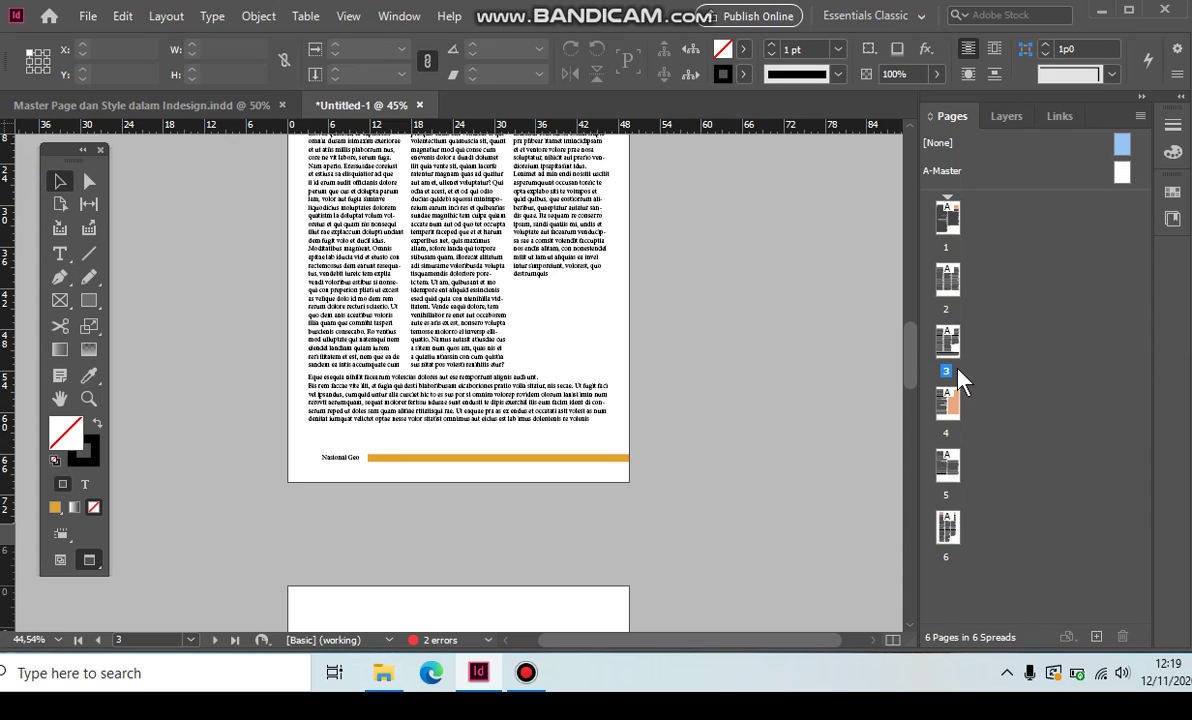
Remove the footer from page 4 by applying the [None] master to it.
click(952, 410)
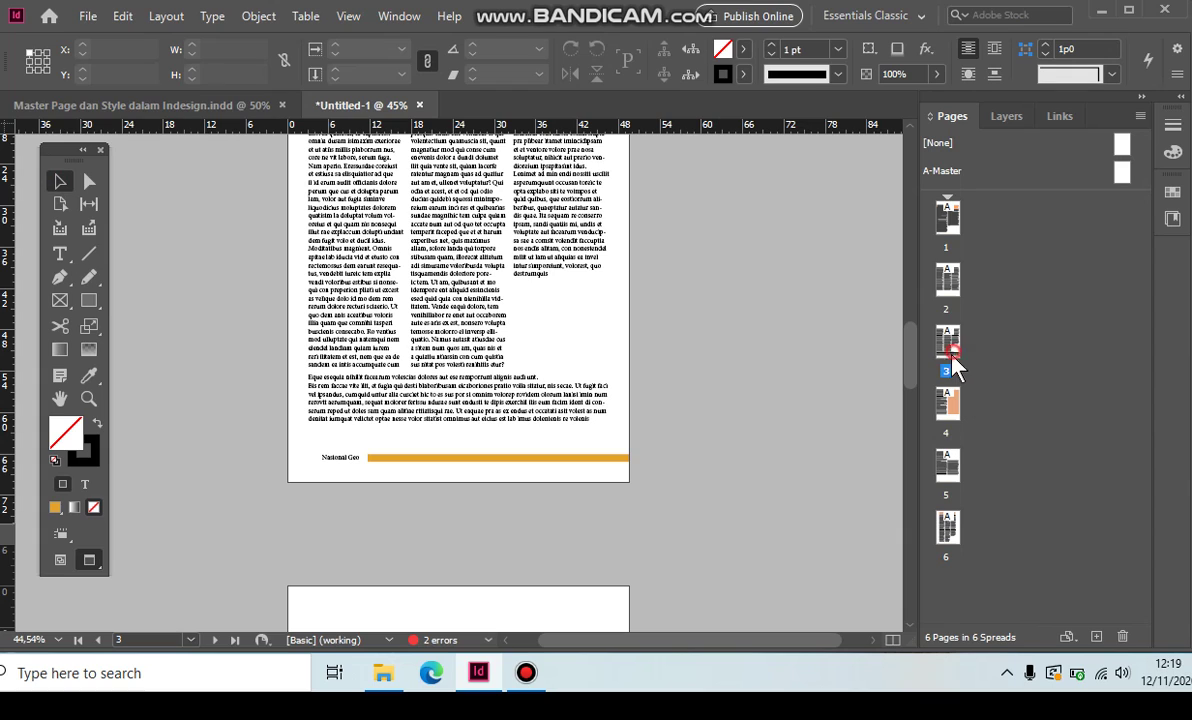
double_click(954, 413)
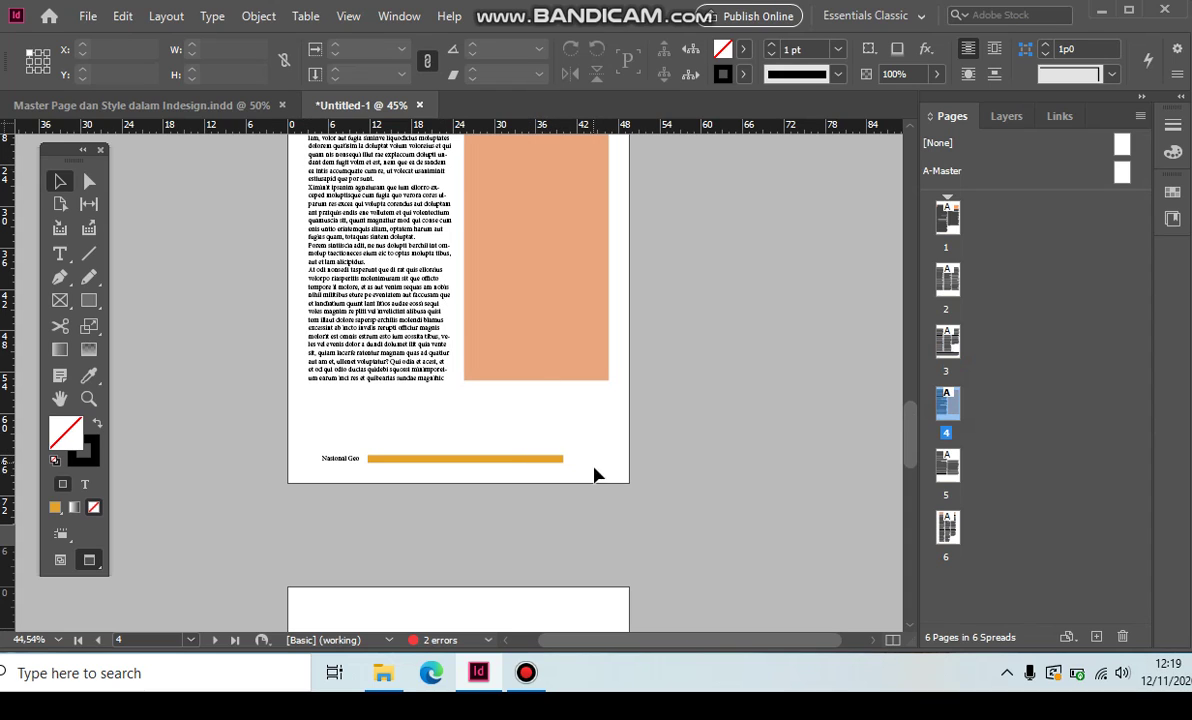
click(1120, 148)
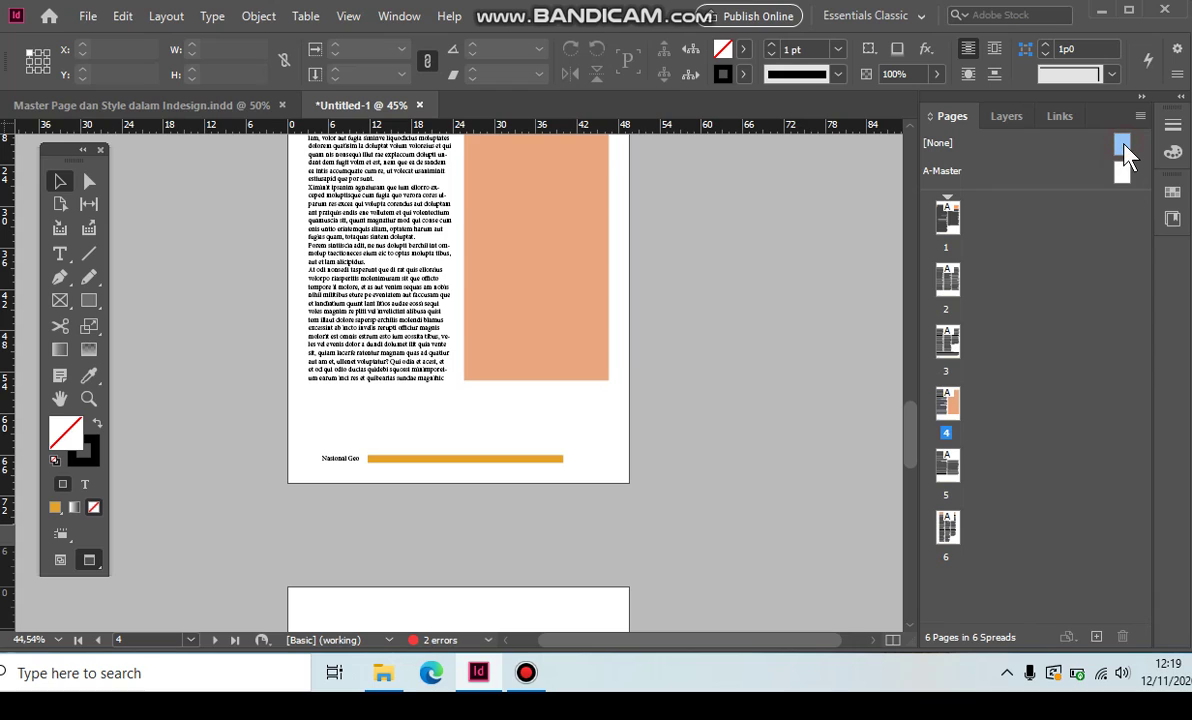
drag(1130, 148, 955, 428)
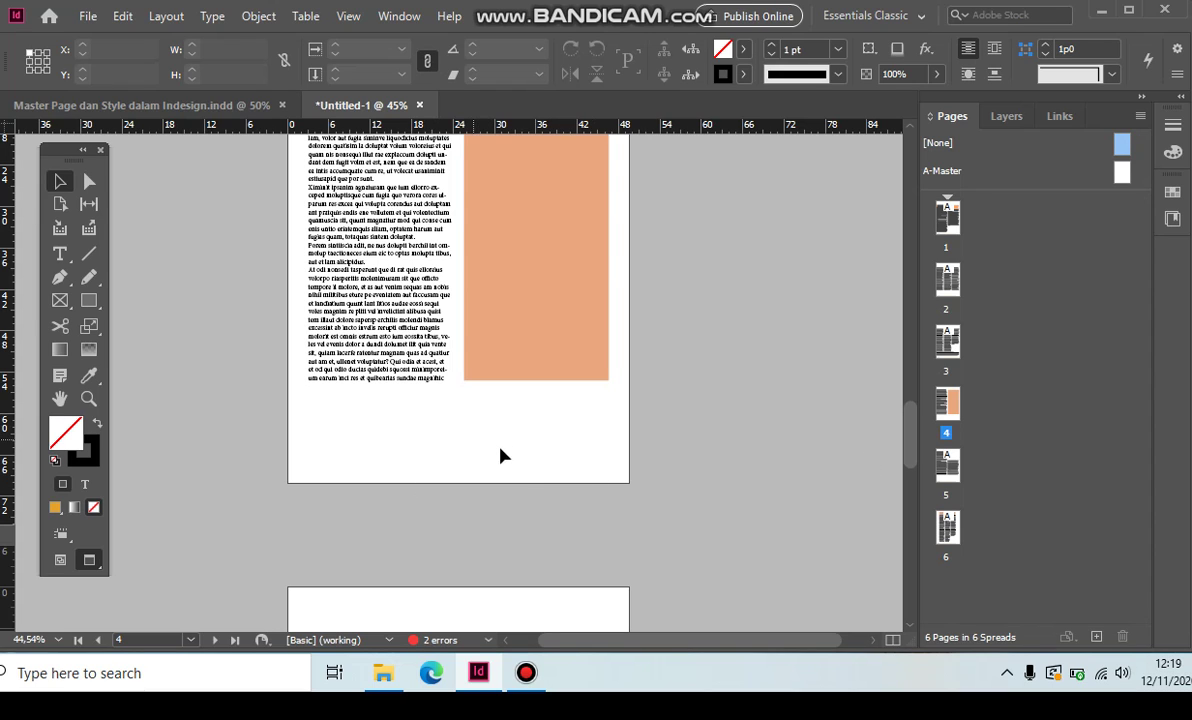
Compare the footers at the bottom of pages 3, 4 and 5.
double_click(948, 345)
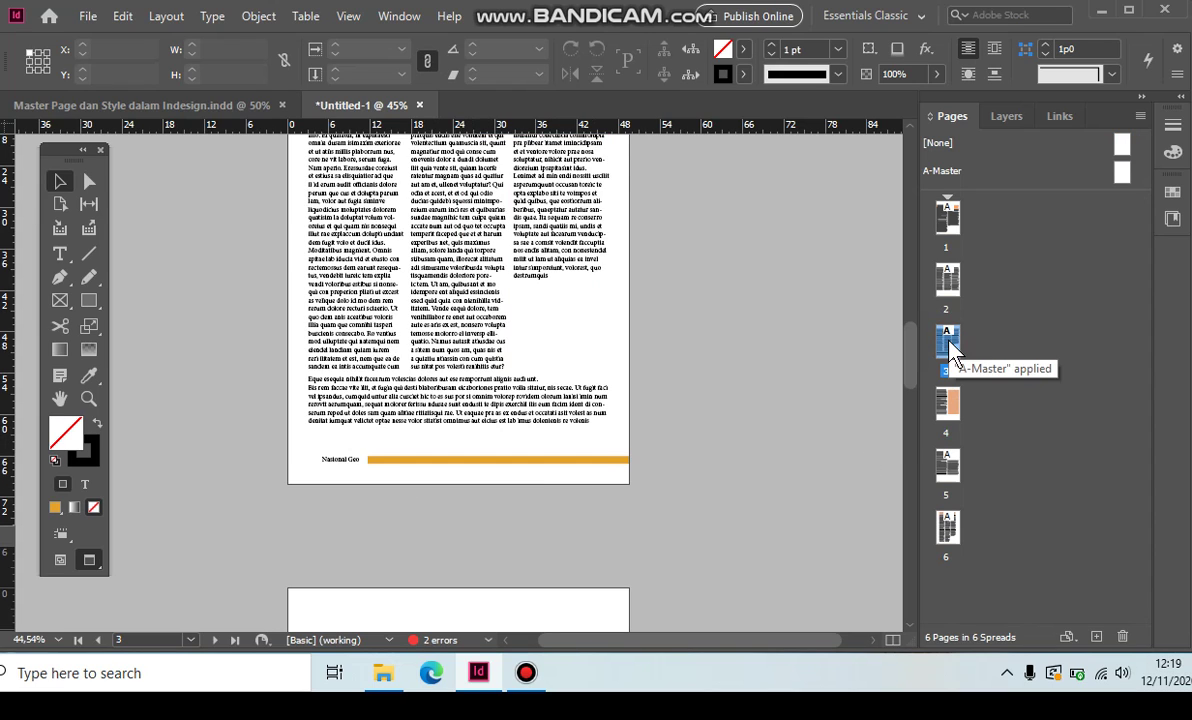
double_click(955, 415)
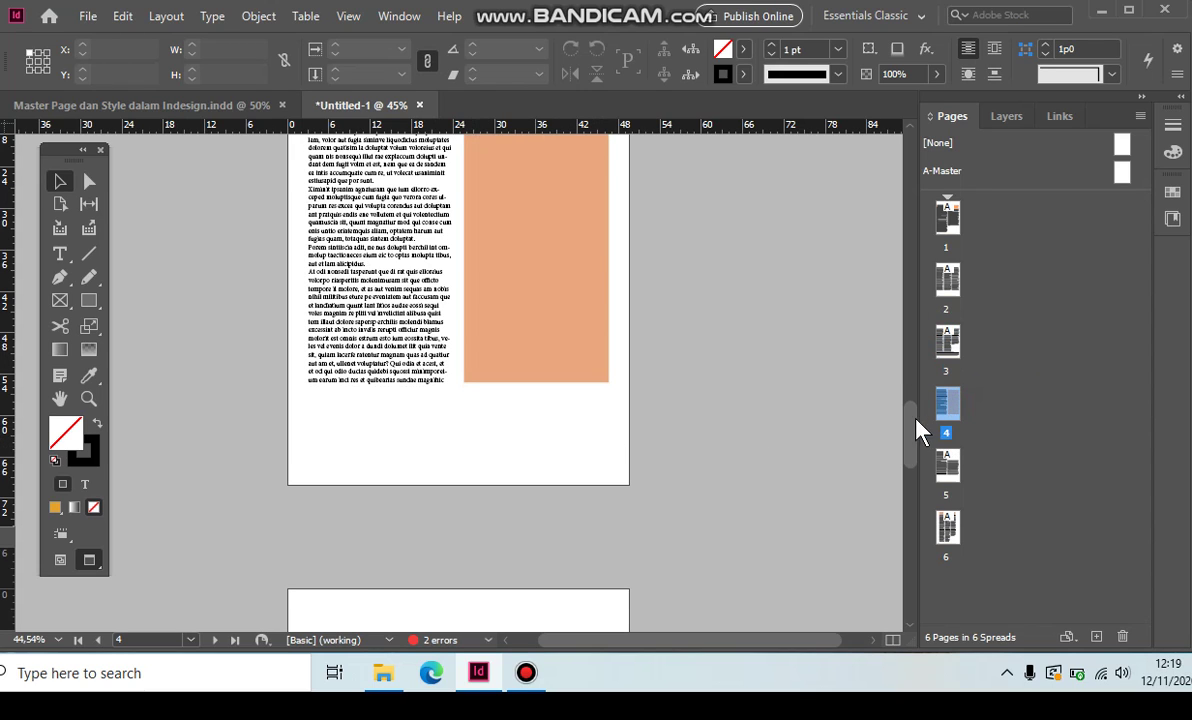
double_click(948, 466)
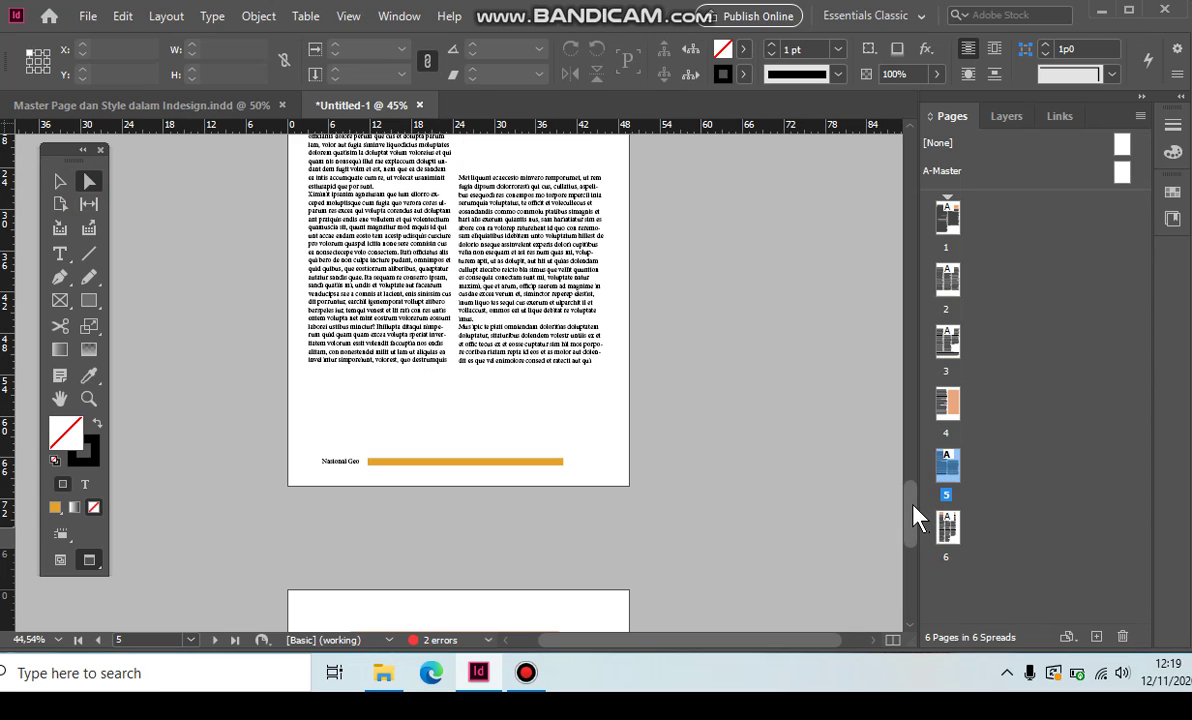
drag(913, 513, 885, 273)
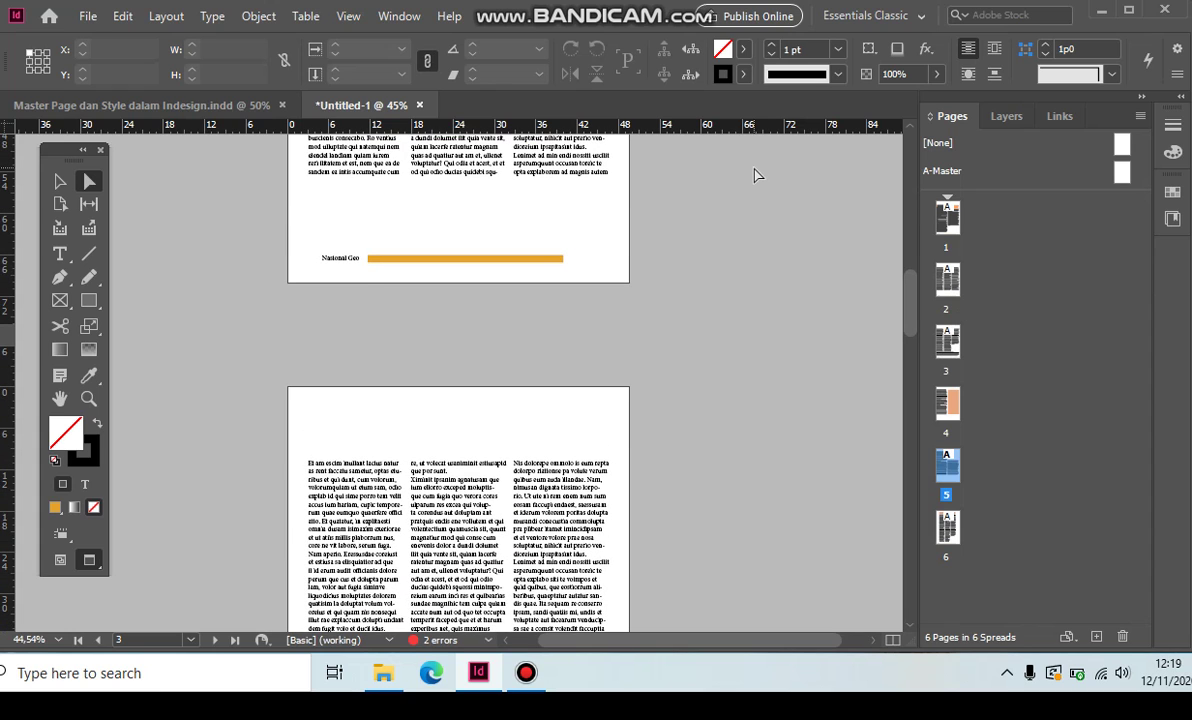